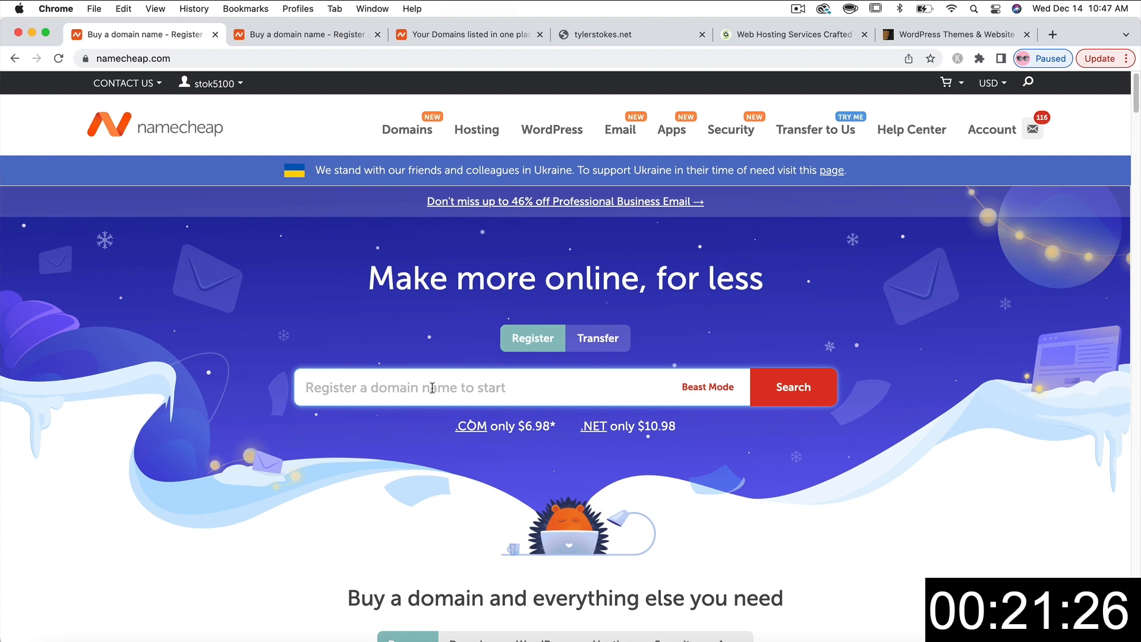
- Search Namecheap for tylerstokes.com and scroll the results showing it is already registered
text(tylerstokes.)
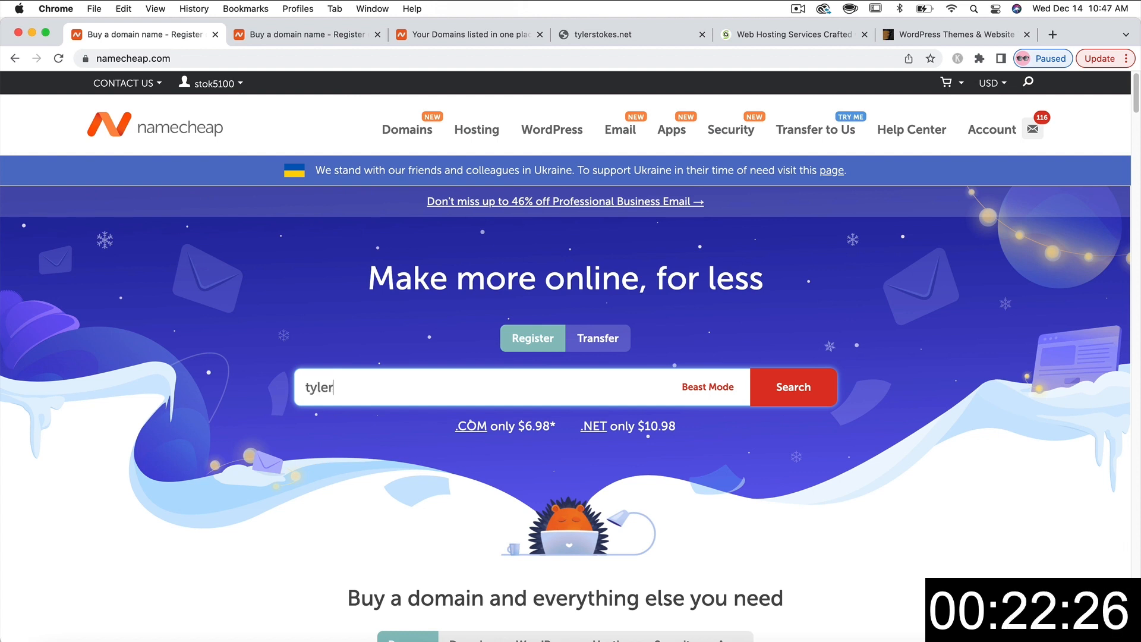
text(com)
key(Return)
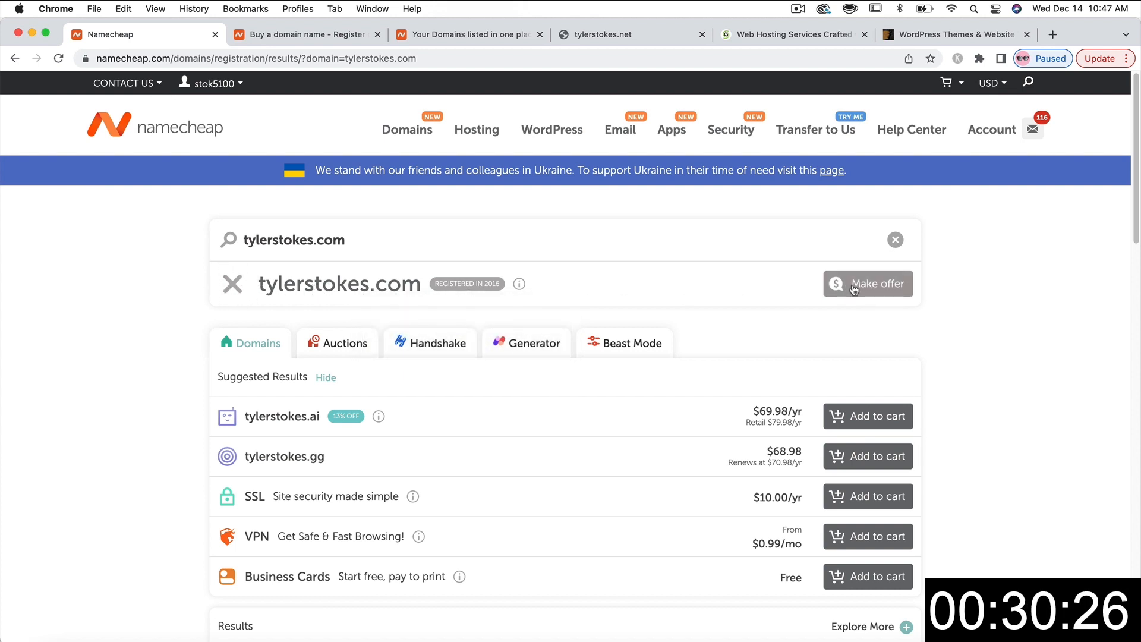
scroll(204, 353, down, 1)
scroll(204, 353, down, 10)
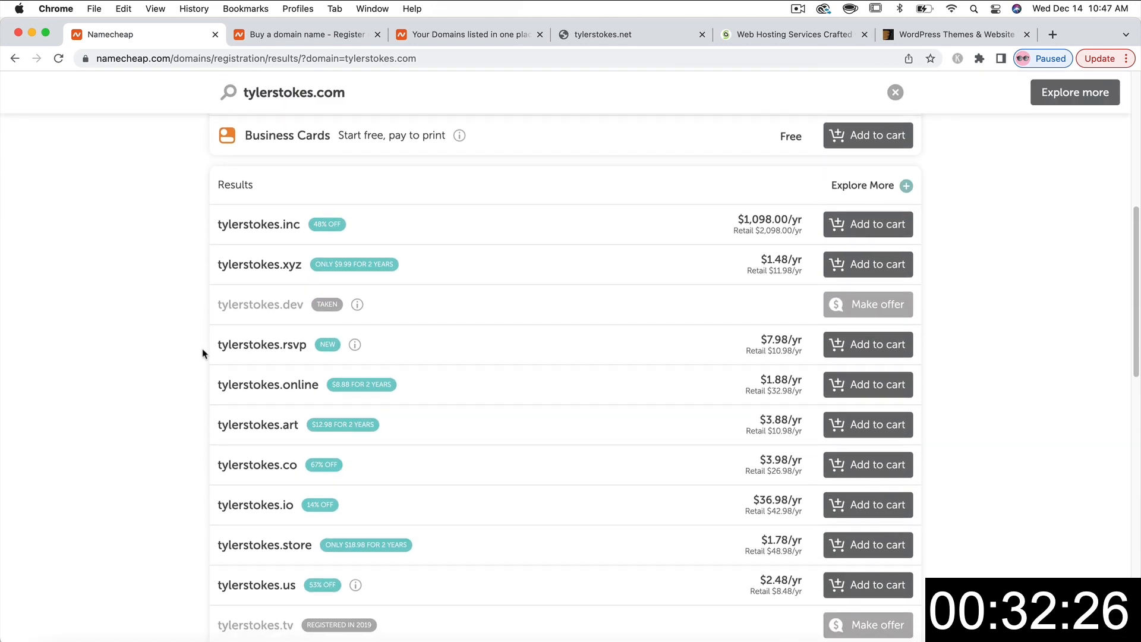
scroll(203, 350, down, 2)
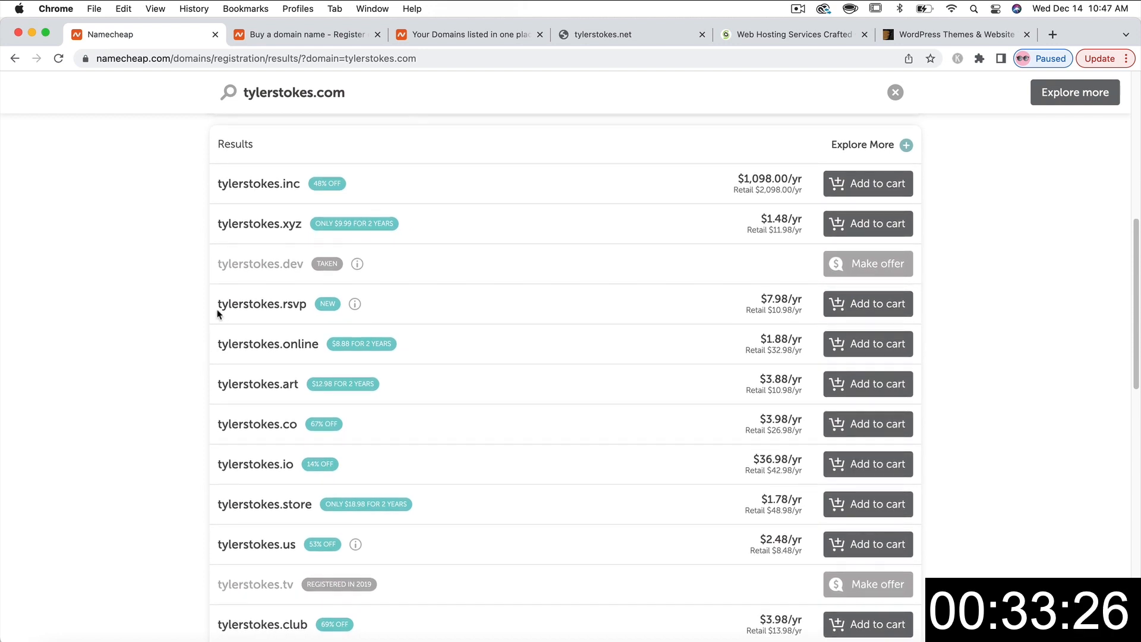
scroll(202, 297, down, 1)
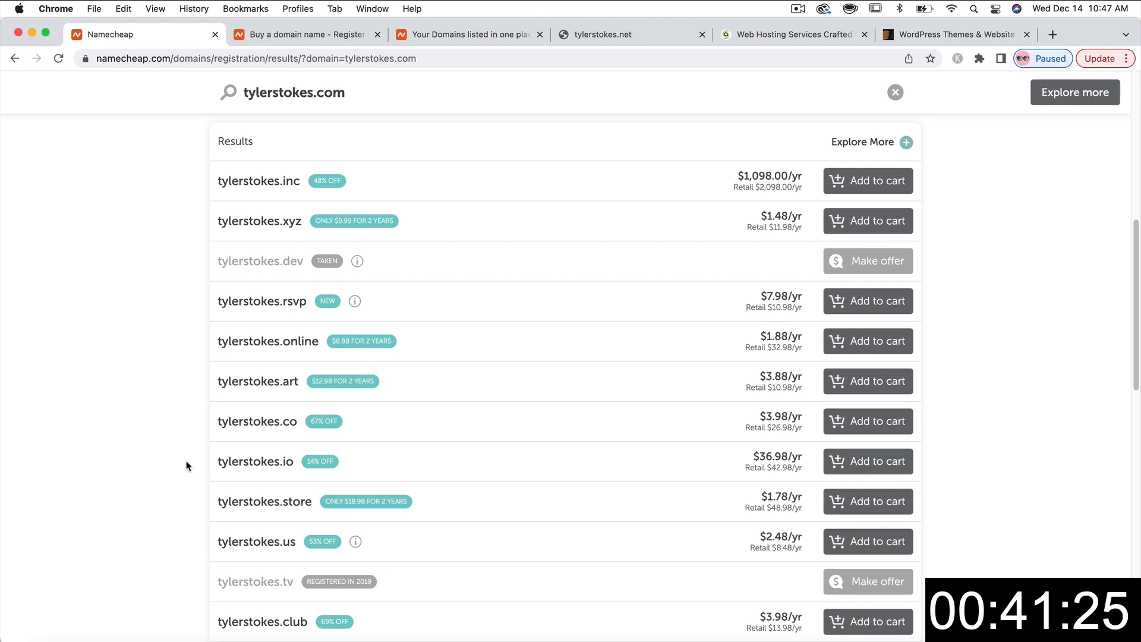
scroll(185, 447, down, 1)
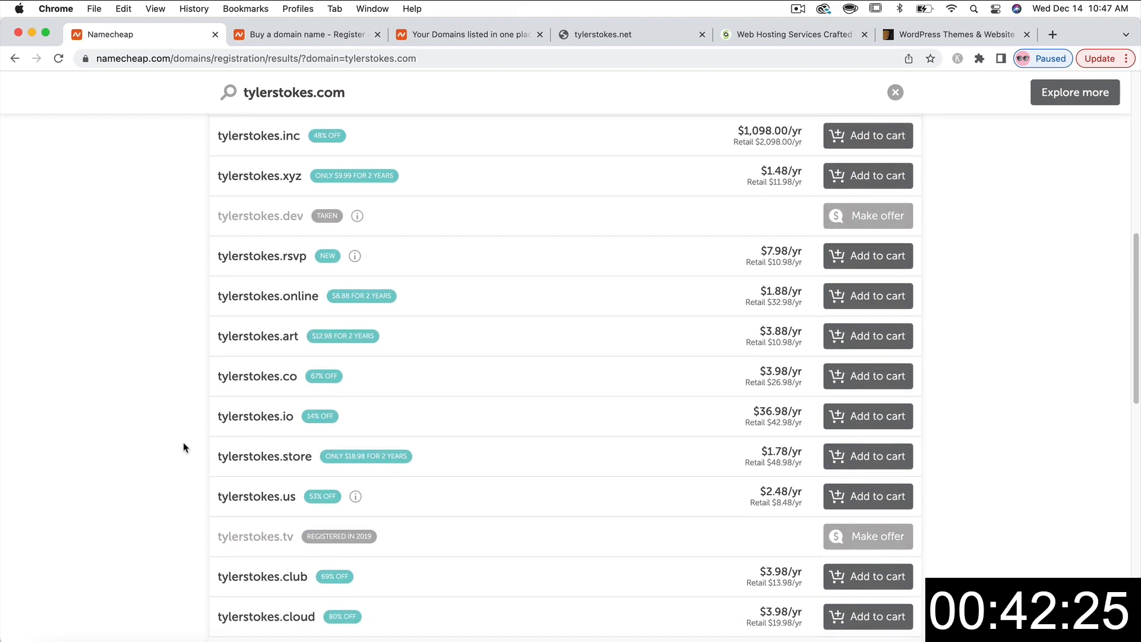
scroll(185, 442, up, 8)
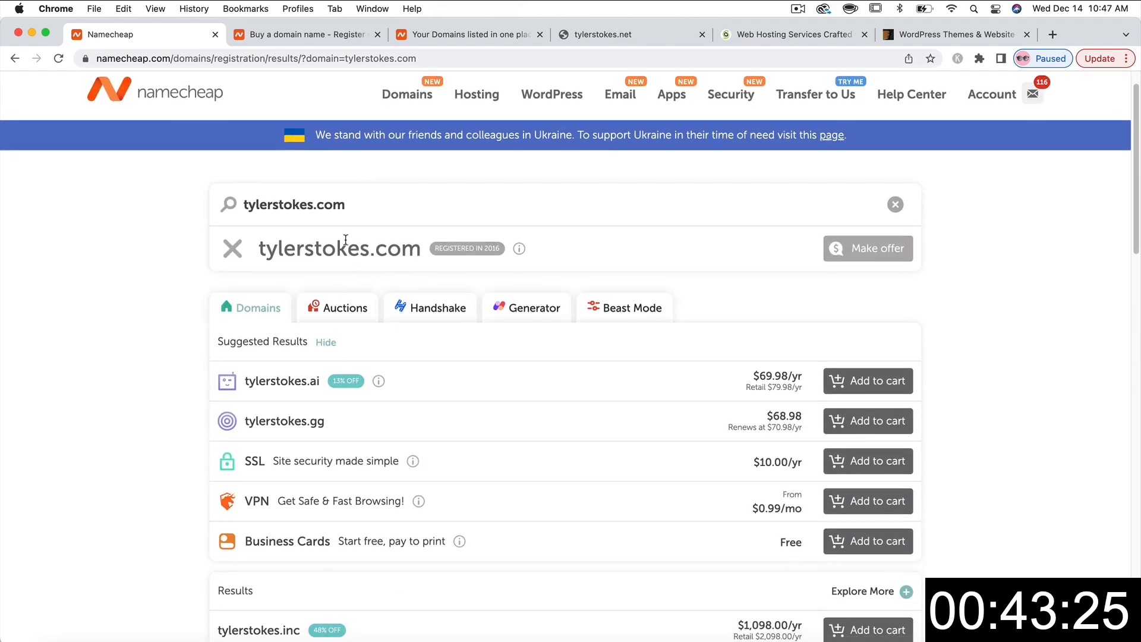
- Change the search to tylerstokesHQ.com and add the available $7.98/yr domain to the cart
click(314, 205)
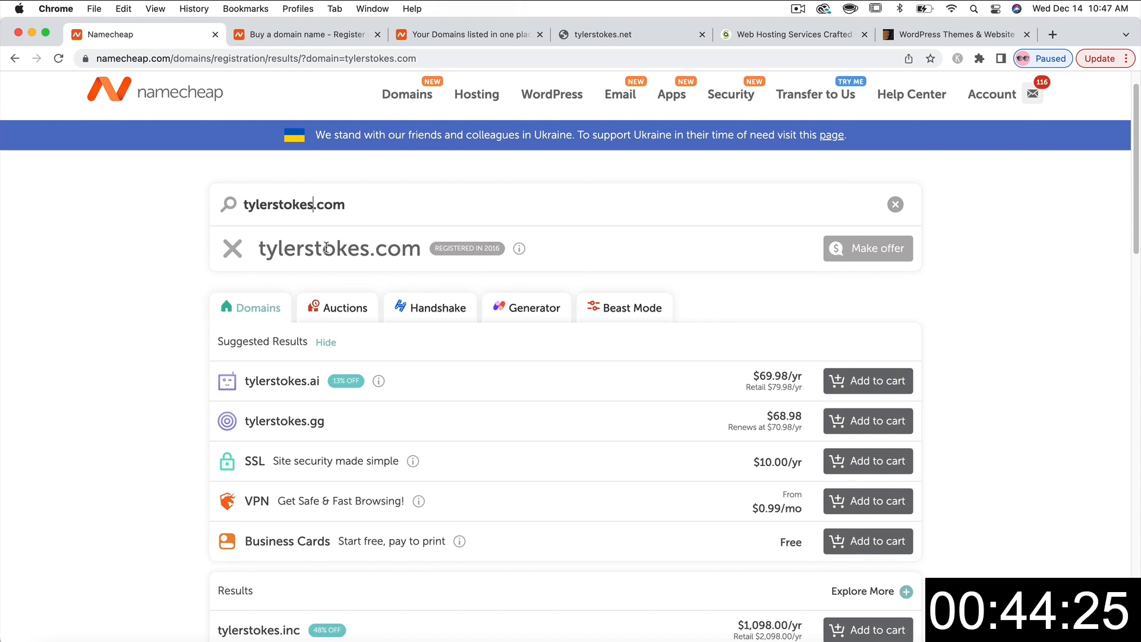
text(HQ)
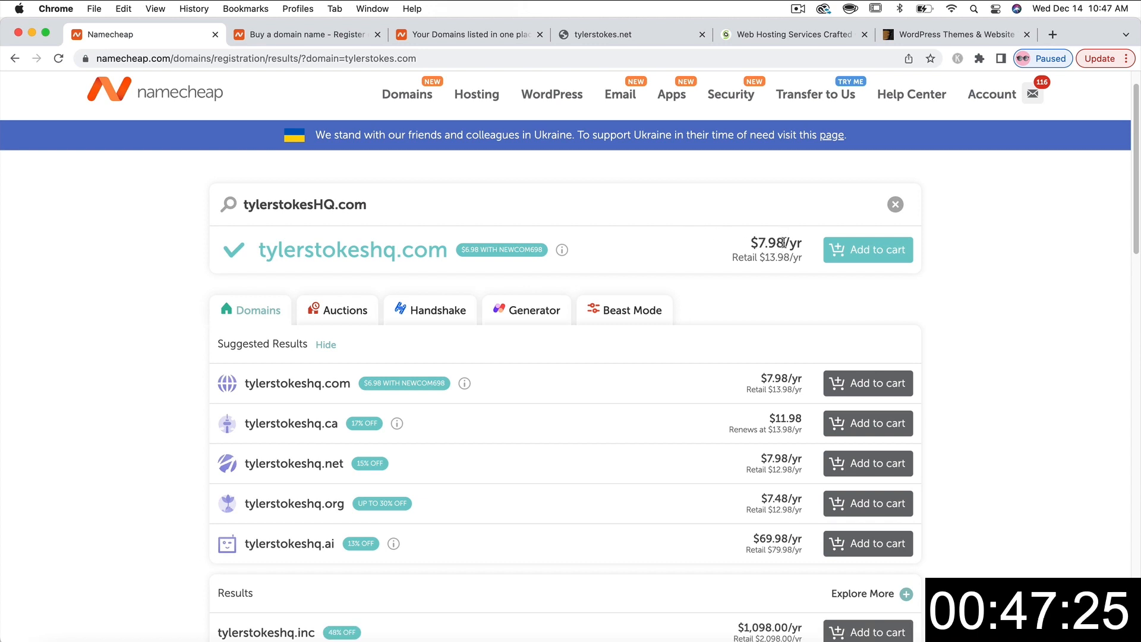
click(870, 253)
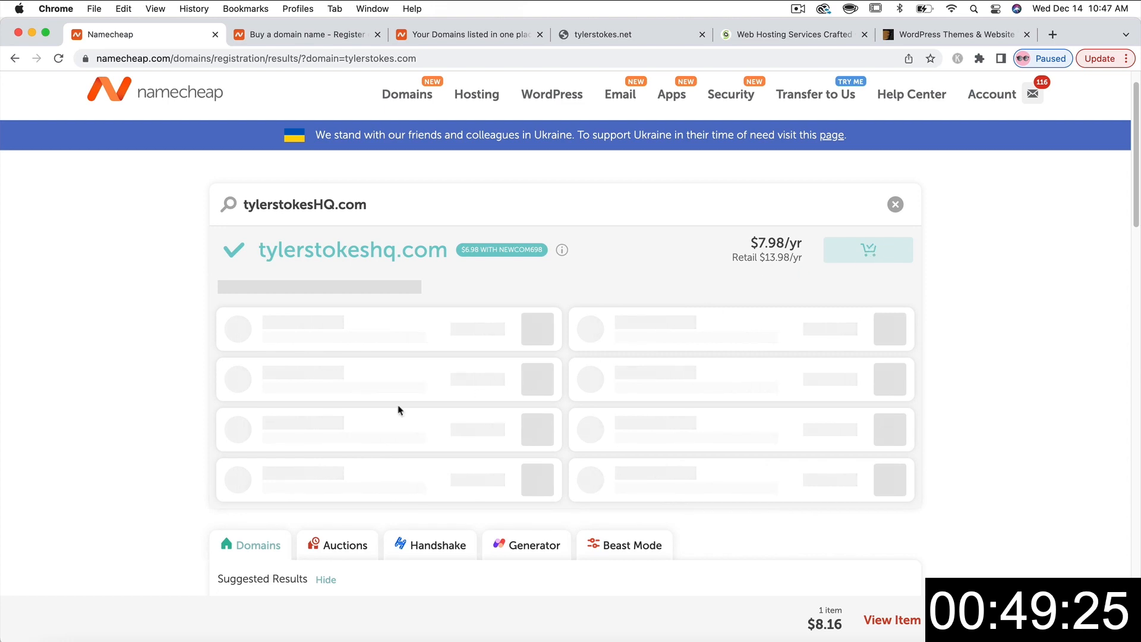
- Open the shopping cart listing tylerstokeshq.com for 1 year at a subtotal of $8.16
scroll(153, 391, down, 2)
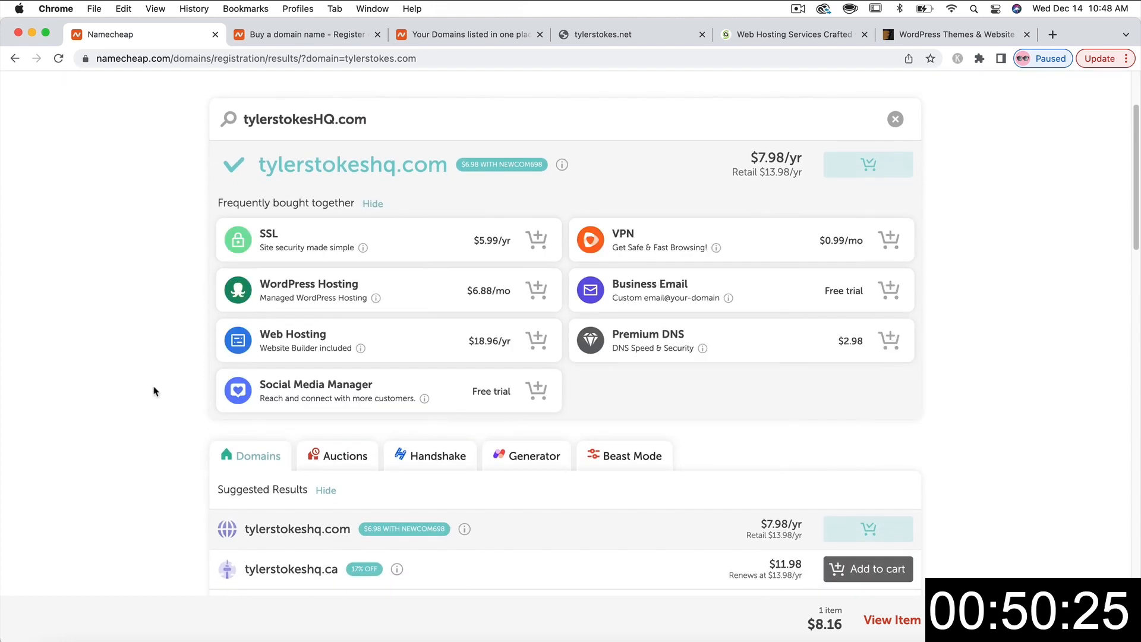
scroll(153, 391, down, 5)
scroll(153, 391, up, 7)
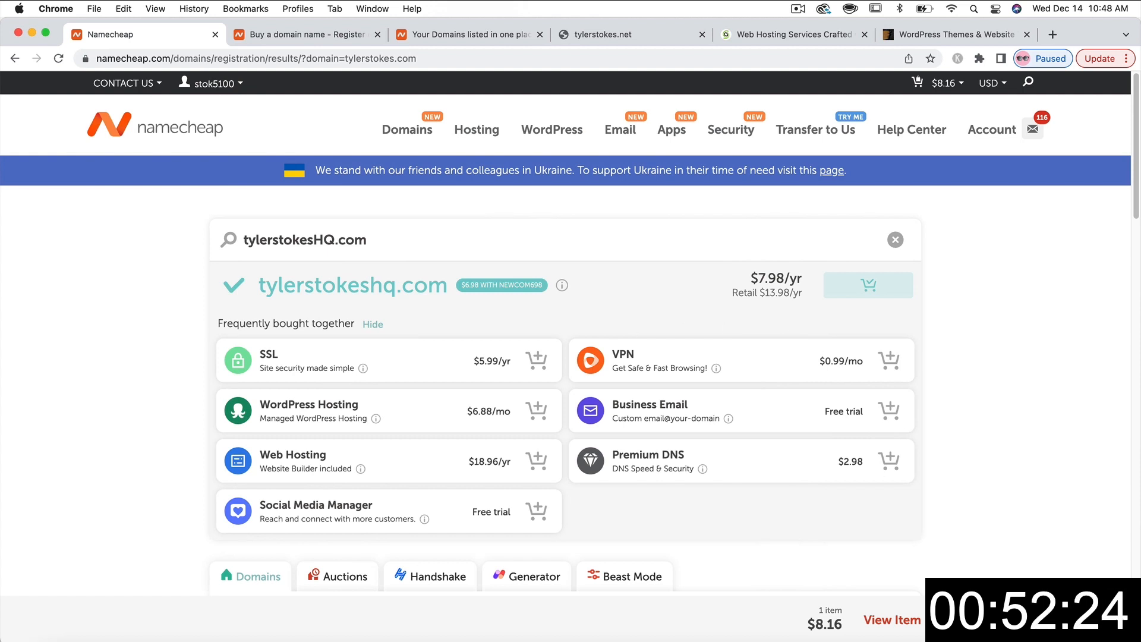
click(841, 631)
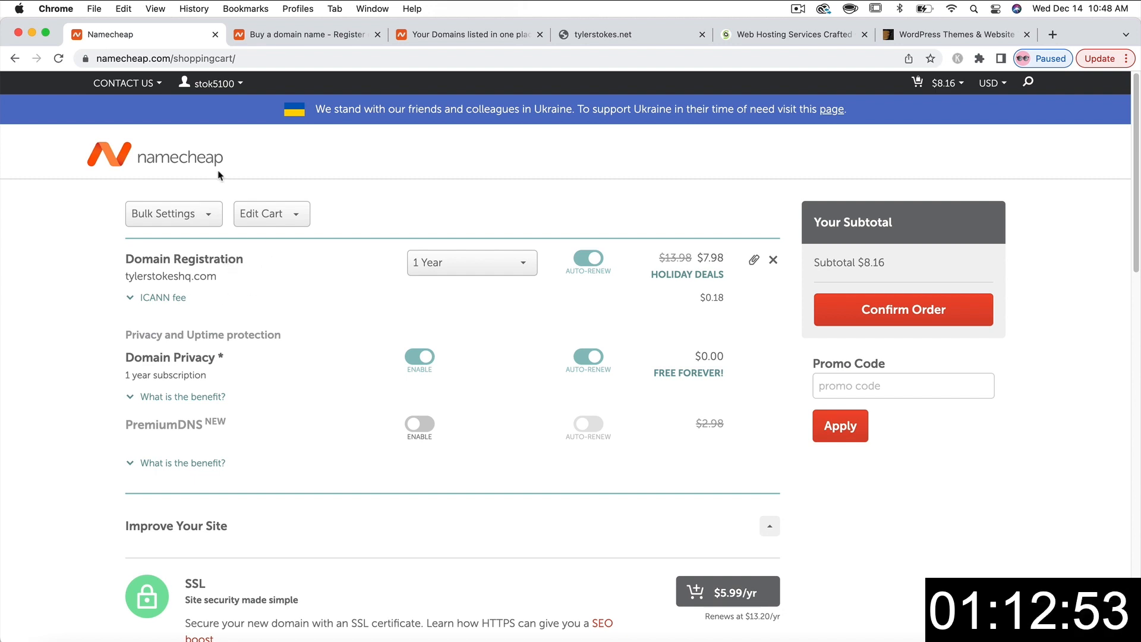
- Open the dashboard's Domain List, filter it by 'tylerstoke', and manage tylerstokes.net
mouse_move(209, 84)
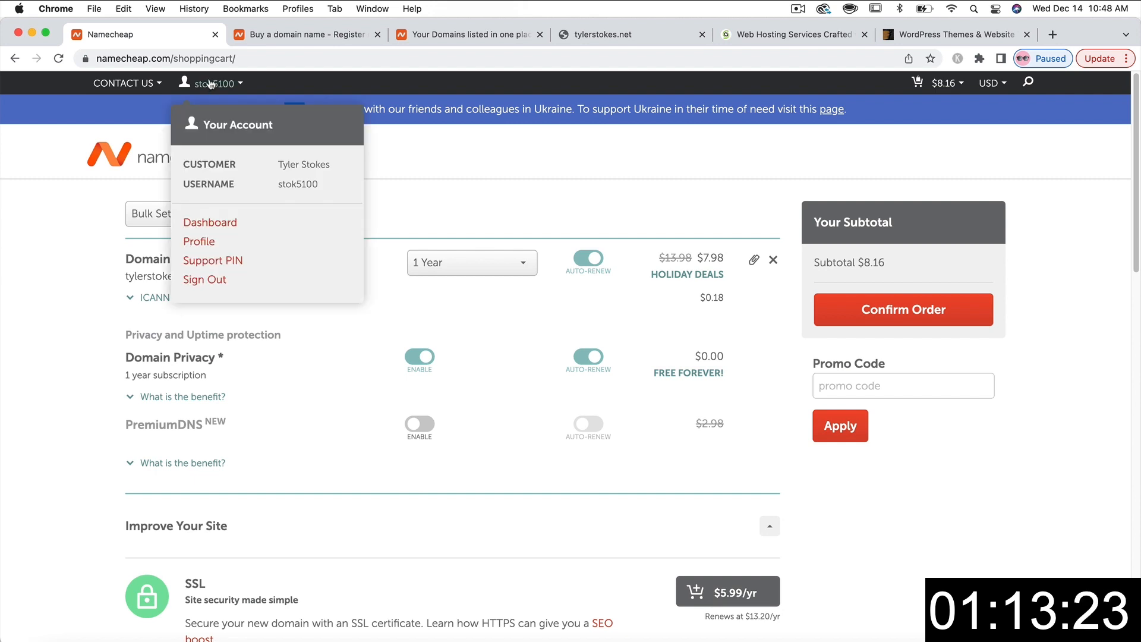
click(232, 219)
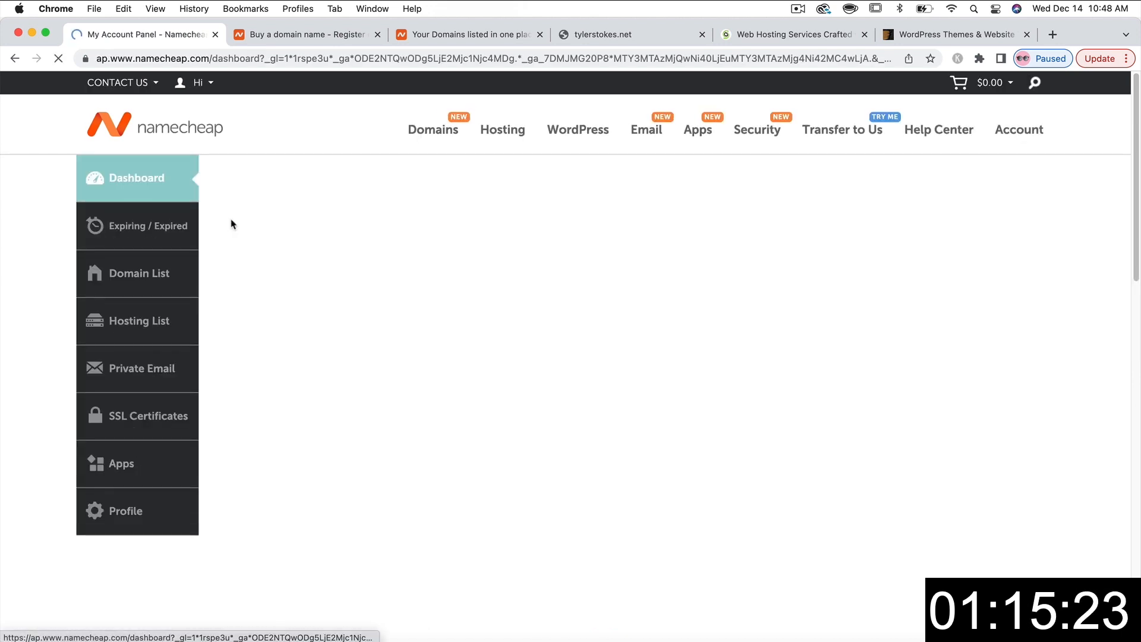
click(141, 274)
click(447, 331)
text(tylerstokes)
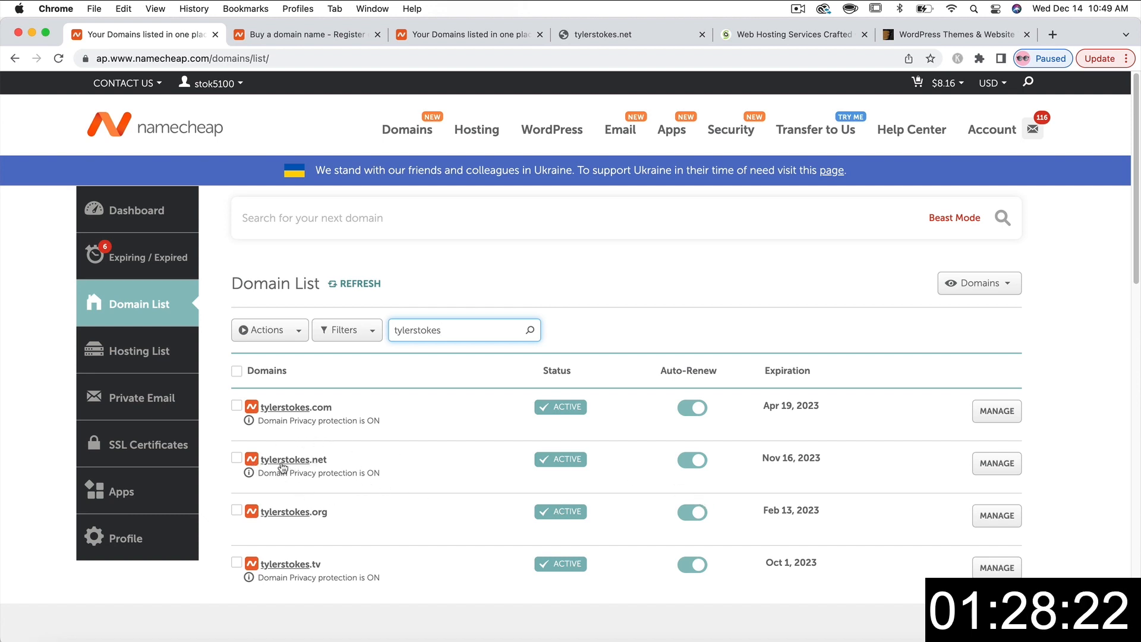
click(1002, 469)
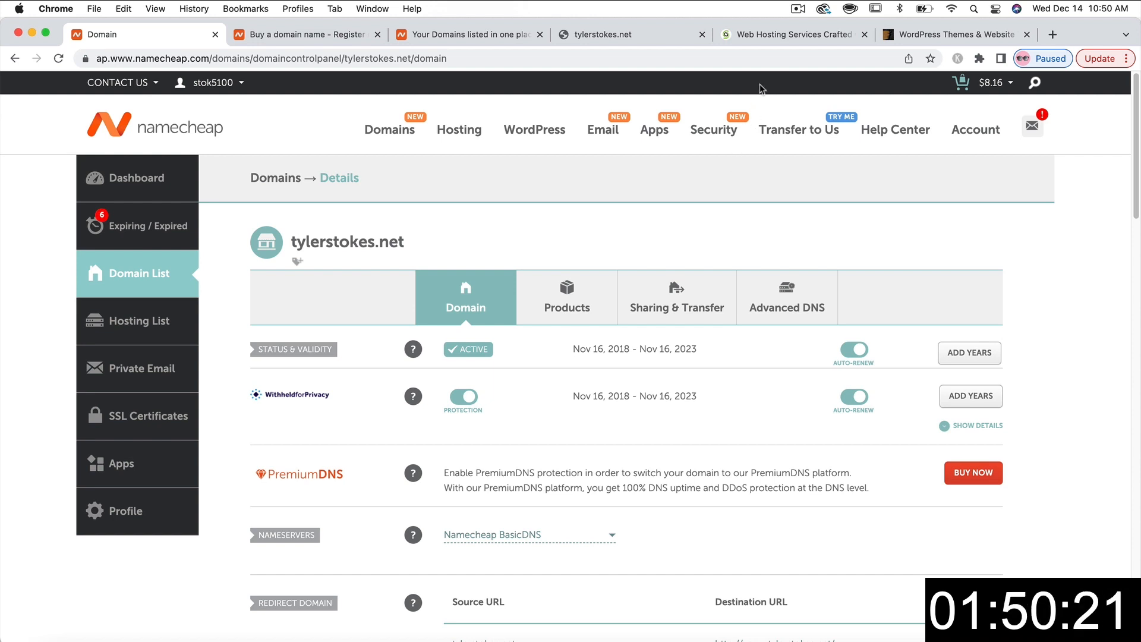
- Switch to SiteGround's WordPress hosting page with plans from $2.99/mo
click(760, 35)
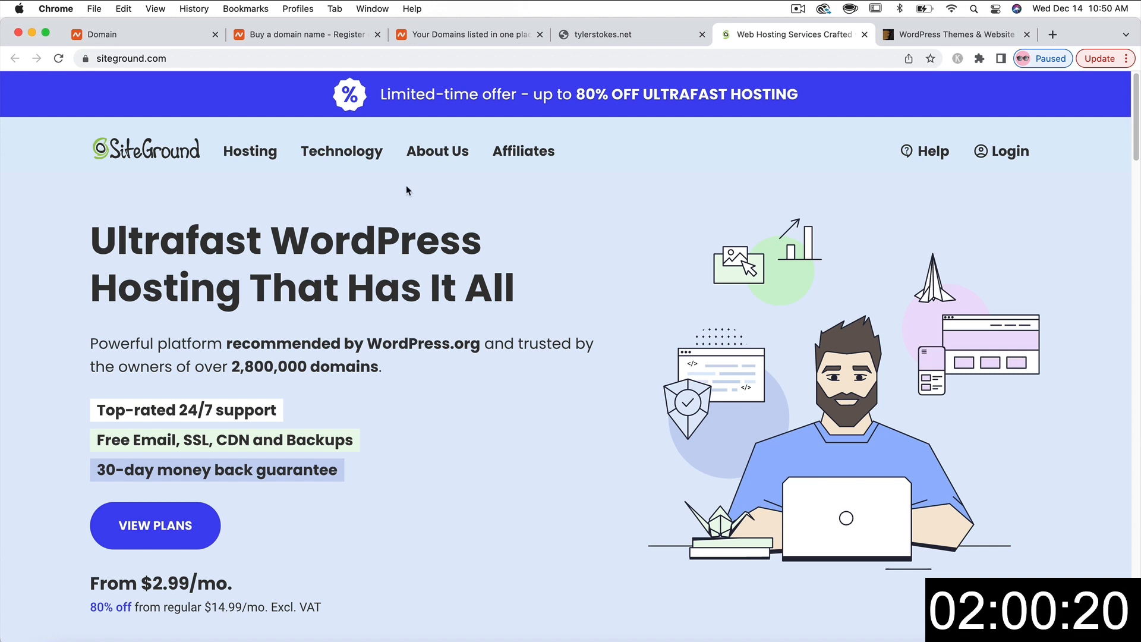
mouse_move(253, 163)
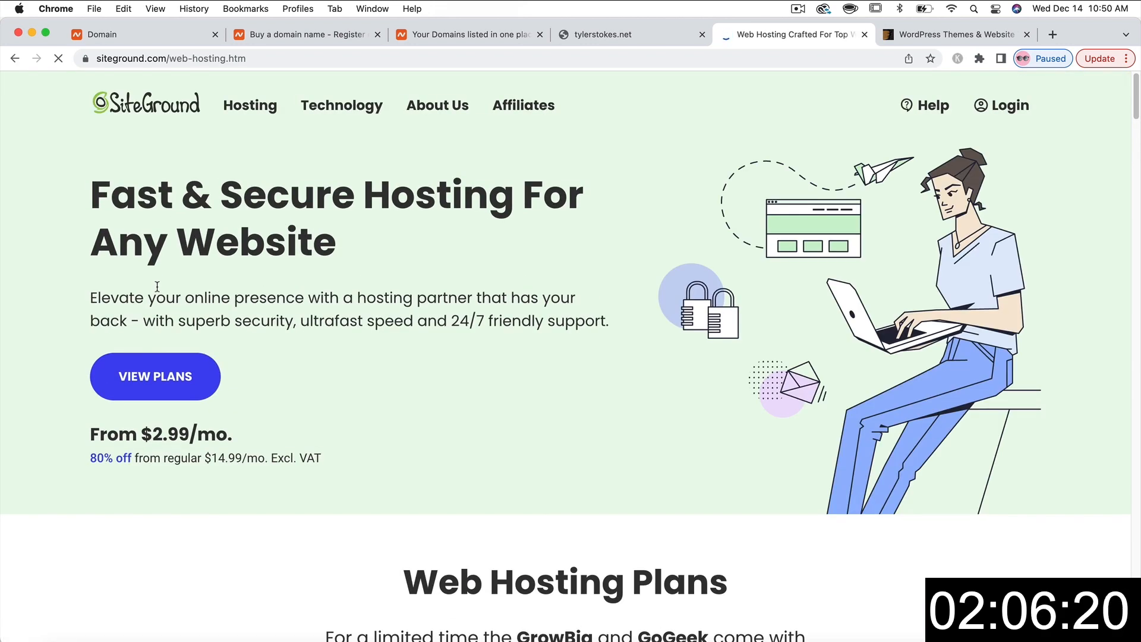
- Scroll to the Web Hosting plan cards and order the StartUp plan at $2.99/mo
scroll(335, 340, down, 1)
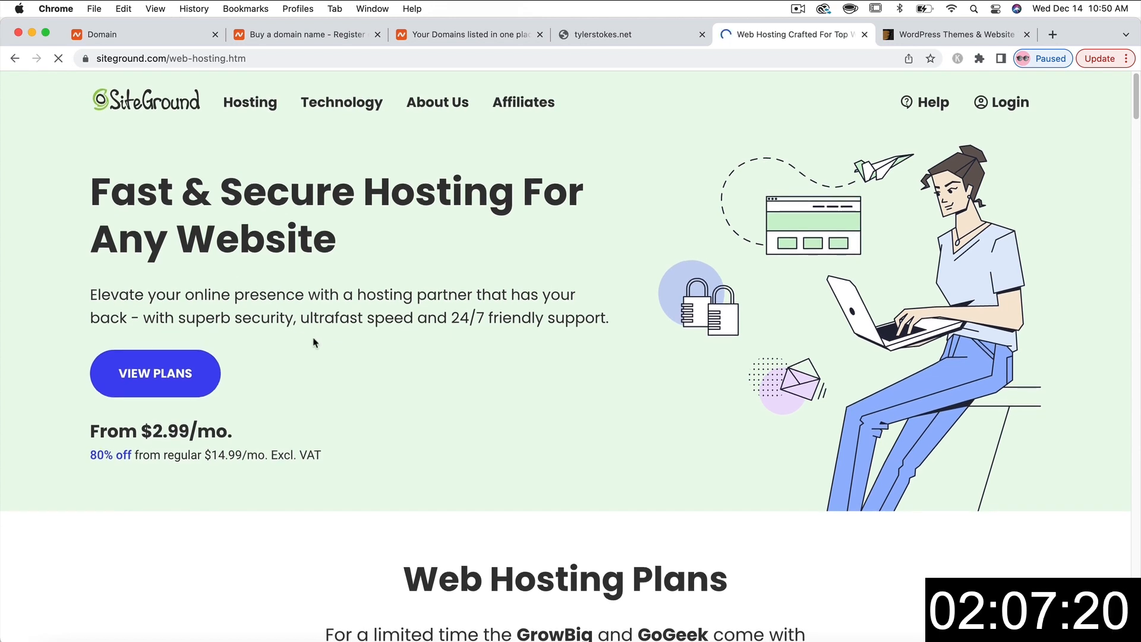
scroll(314, 342, down, 8)
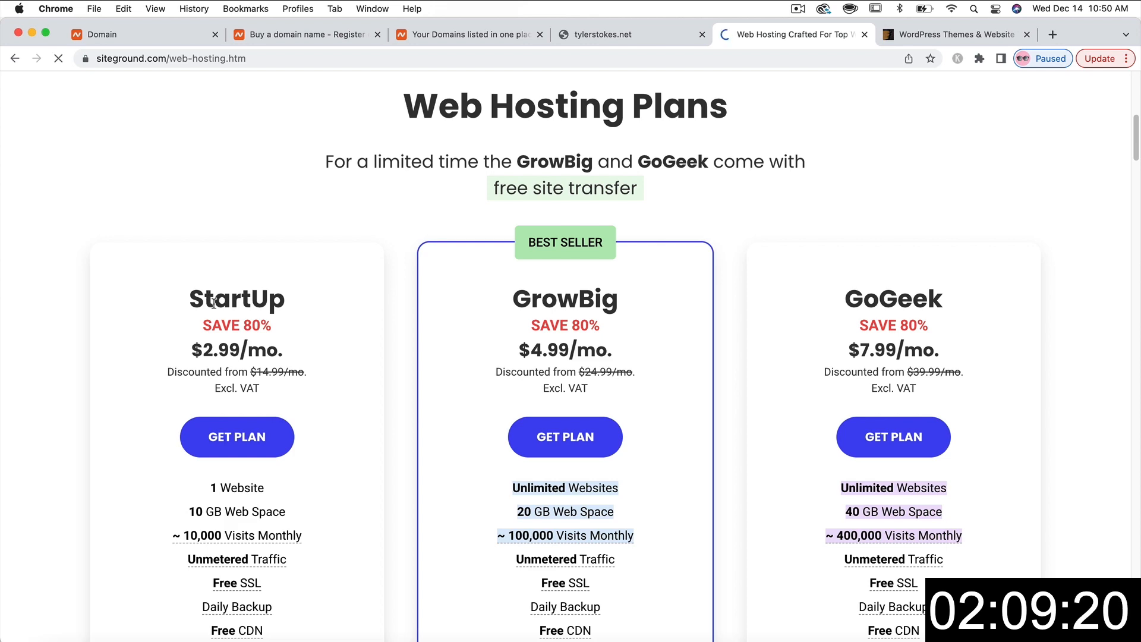
scroll(102, 407, down, 1)
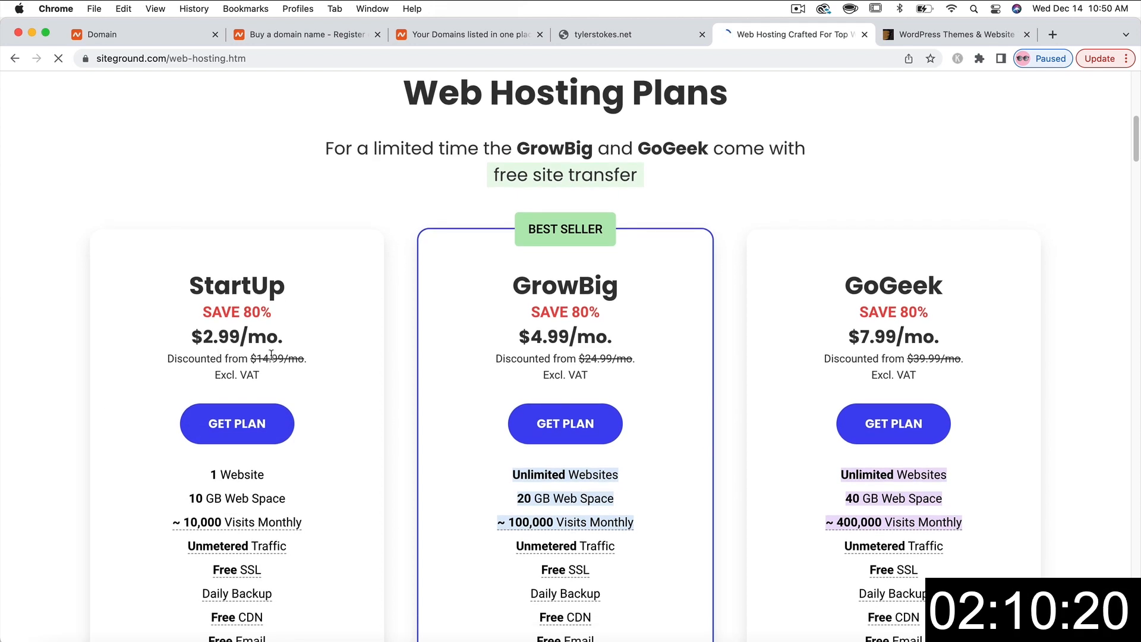
scroll(271, 355, down, 3)
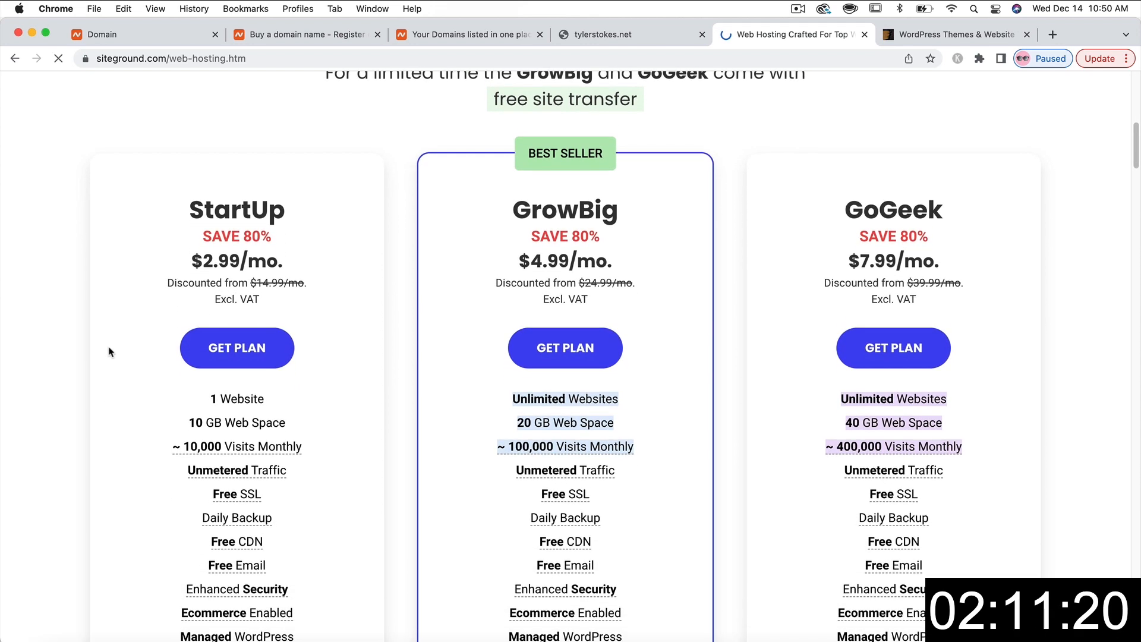
scroll(85, 356, down, 3)
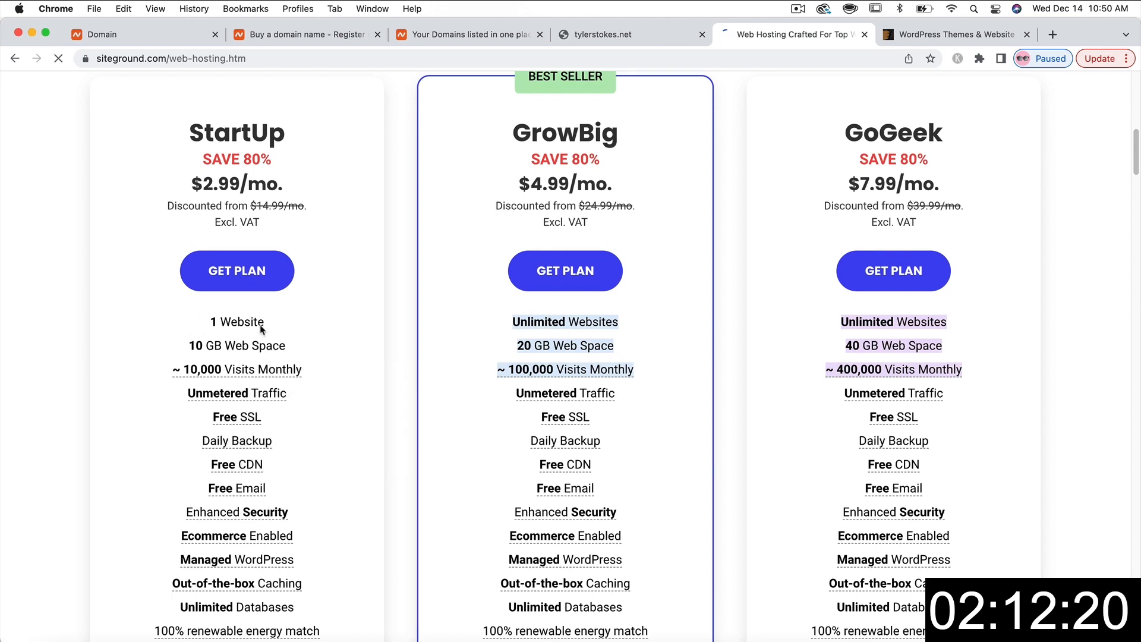
scroll(231, 337, down, 3)
scroll(243, 210, up, 2)
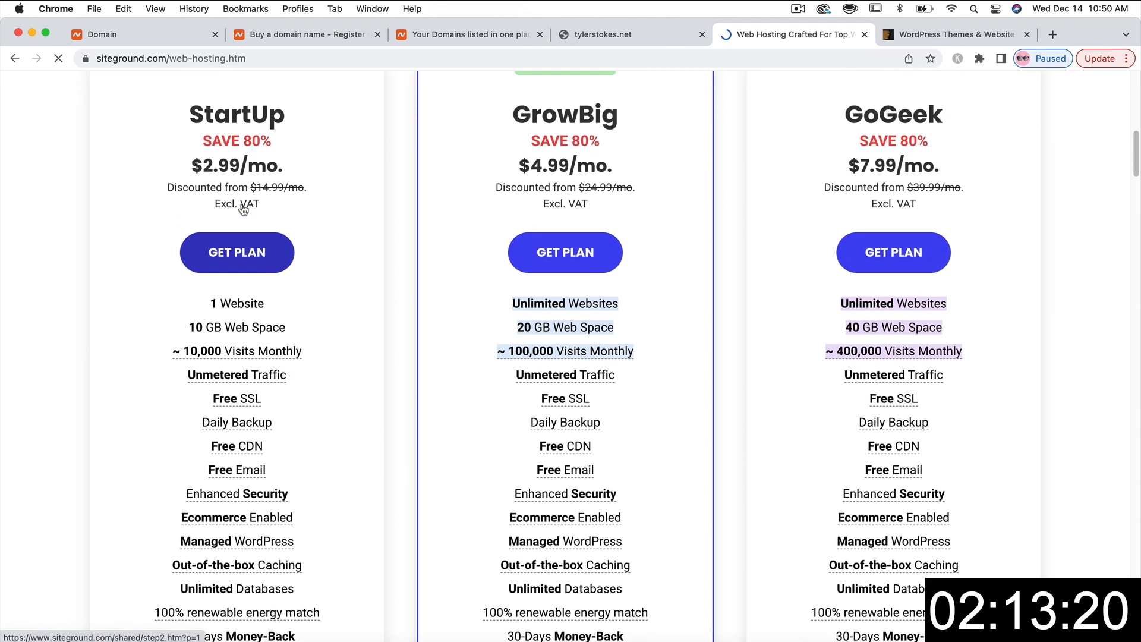
scroll(439, 240, up, 2)
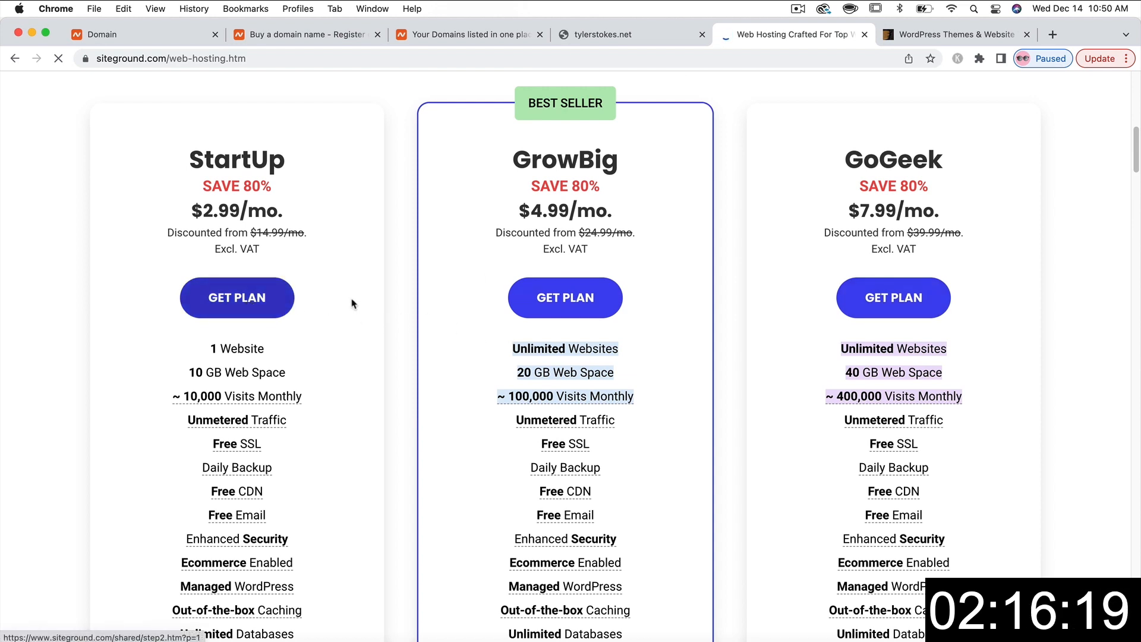
click(243, 299)
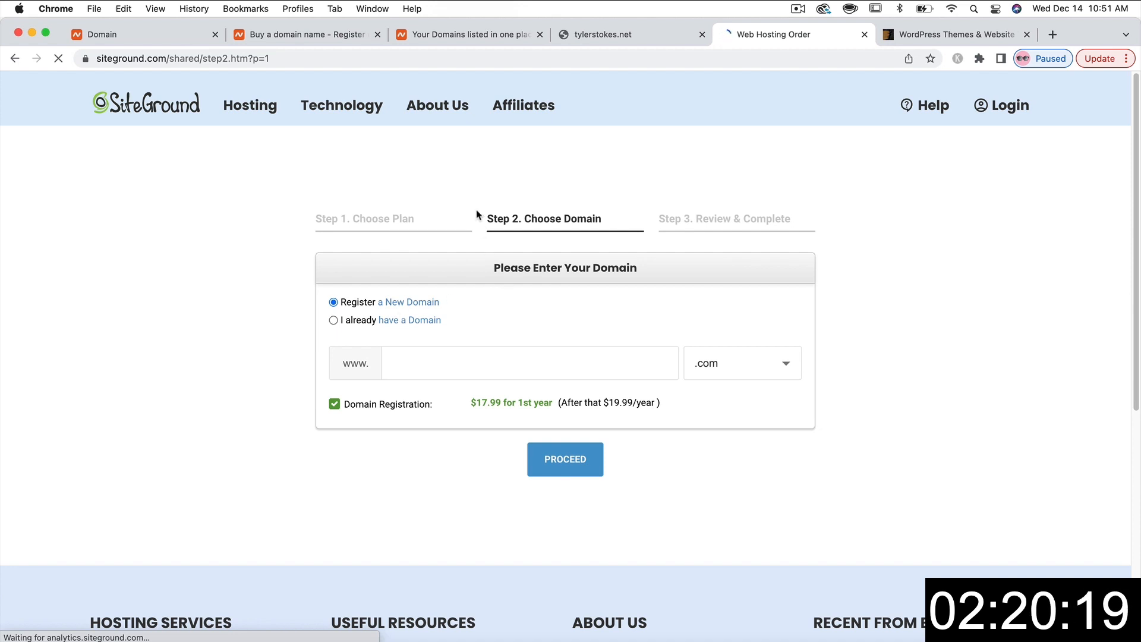
- Return to Namecheap's tylerstokes.net details page and select the domain name
click(434, 34)
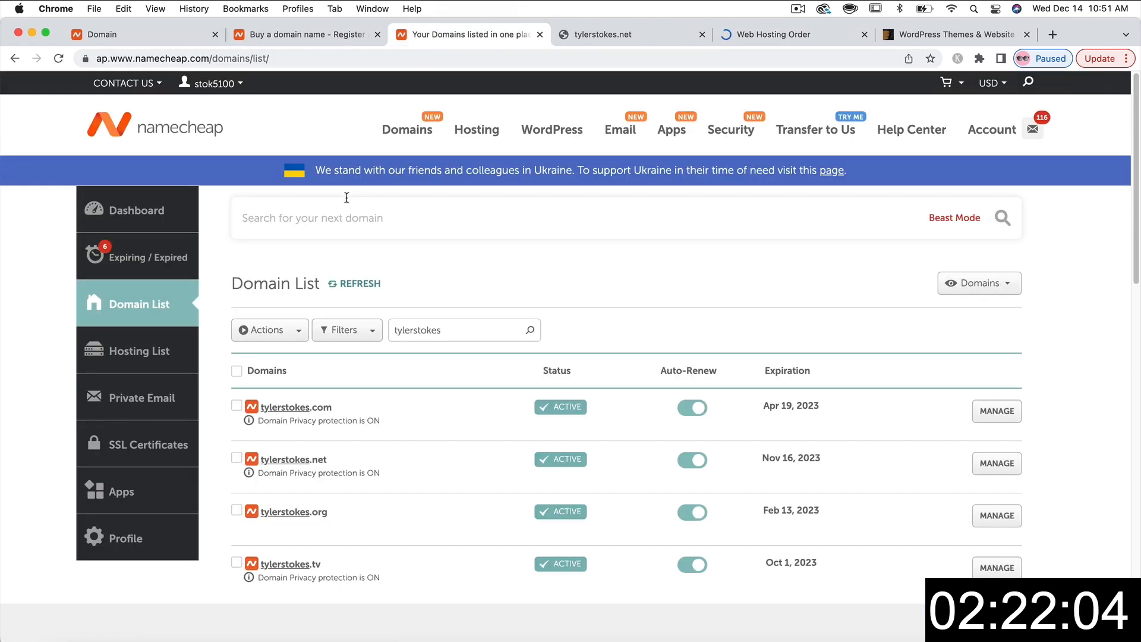
click(339, 34)
click(178, 36)
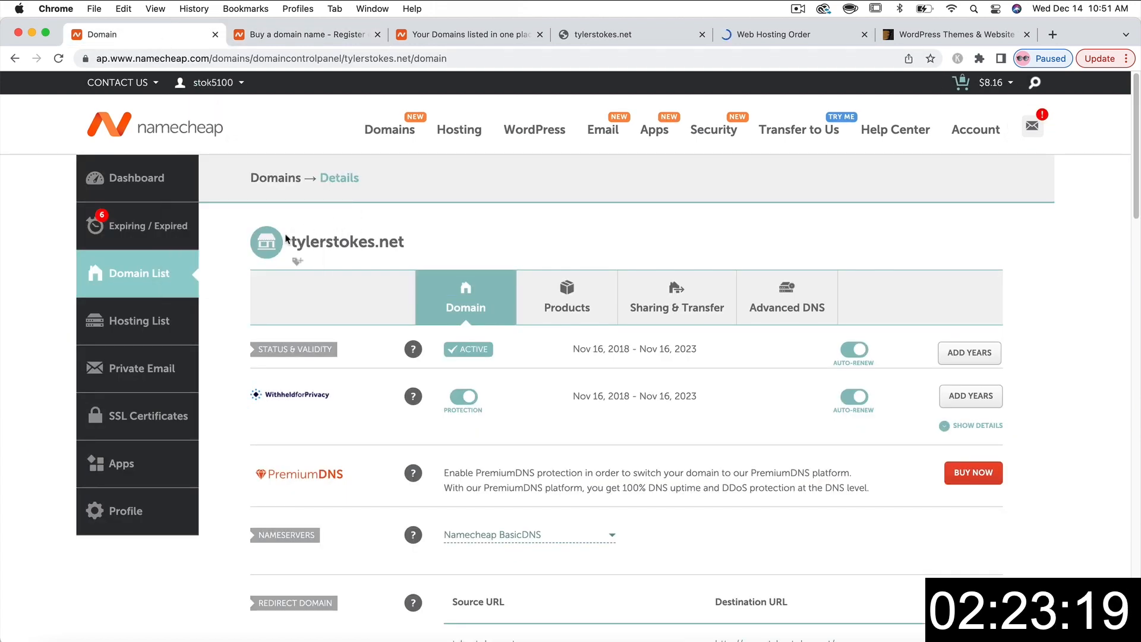
drag(292, 240, 407, 239)
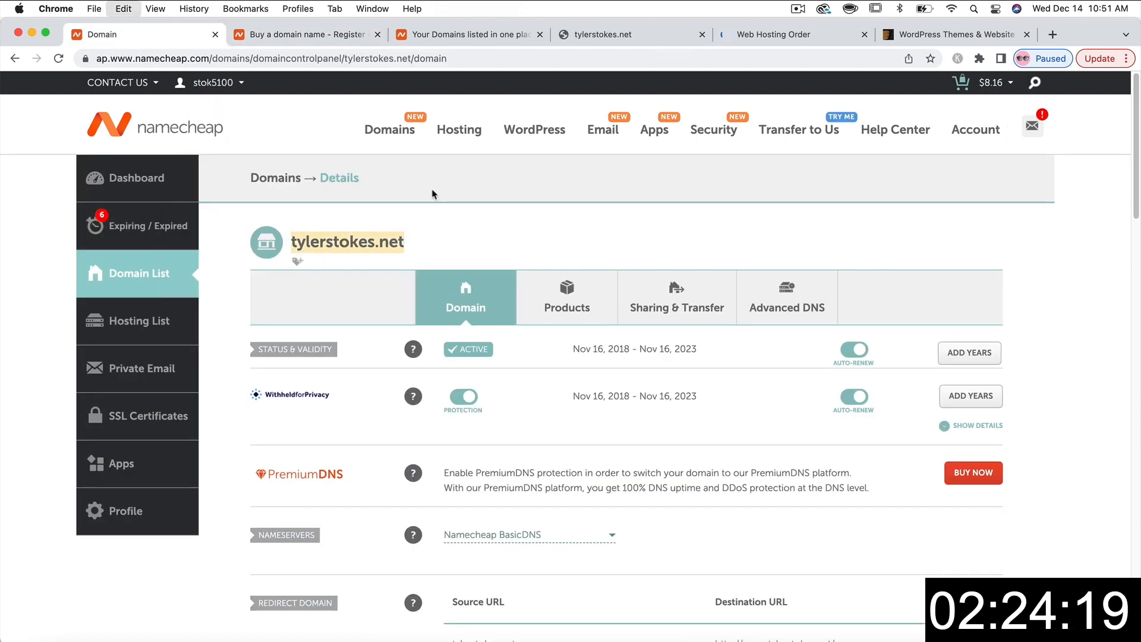
- In the SiteGround order, use the existing domain tylerstokes.net and proceed to Review & Complete
click(757, 35)
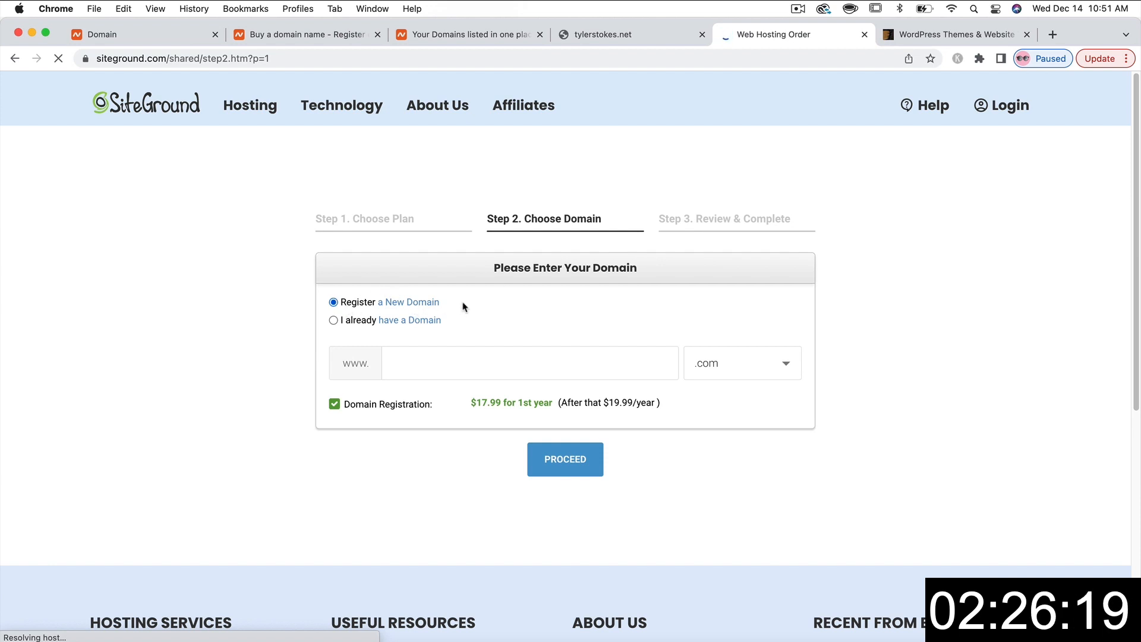
click(334, 321)
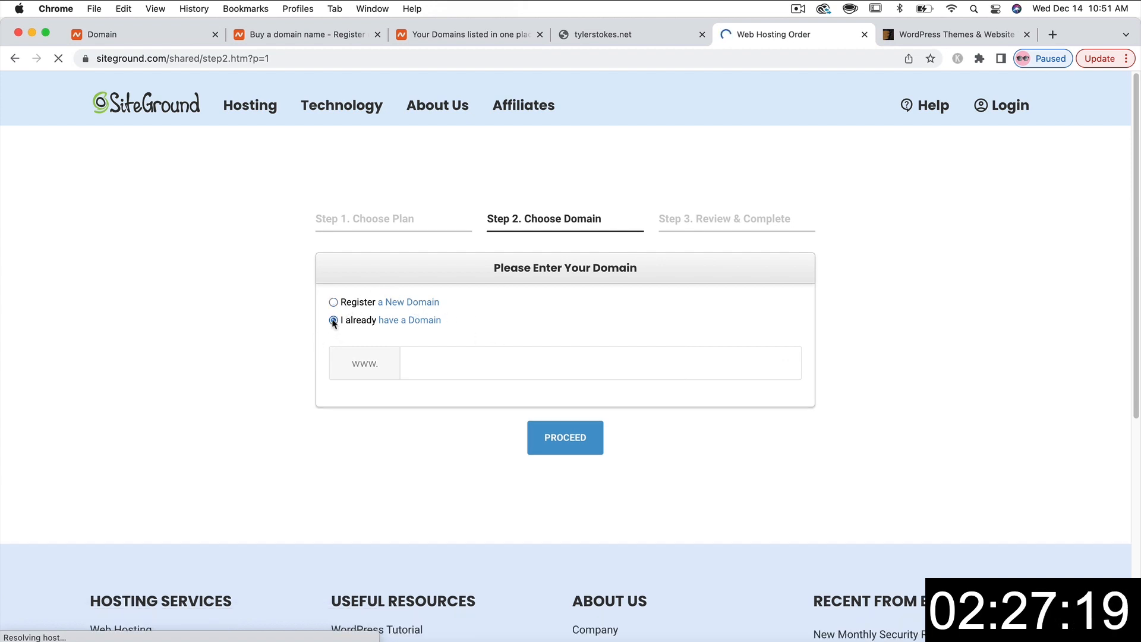
click(456, 361)
text(tylerstokes.net)
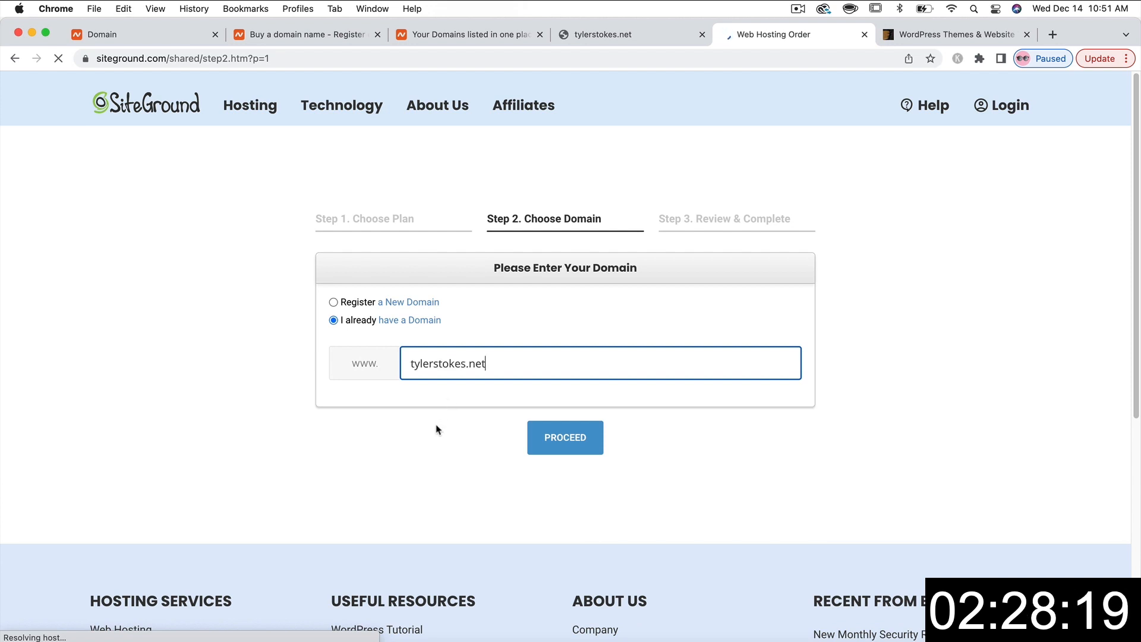
click(565, 439)
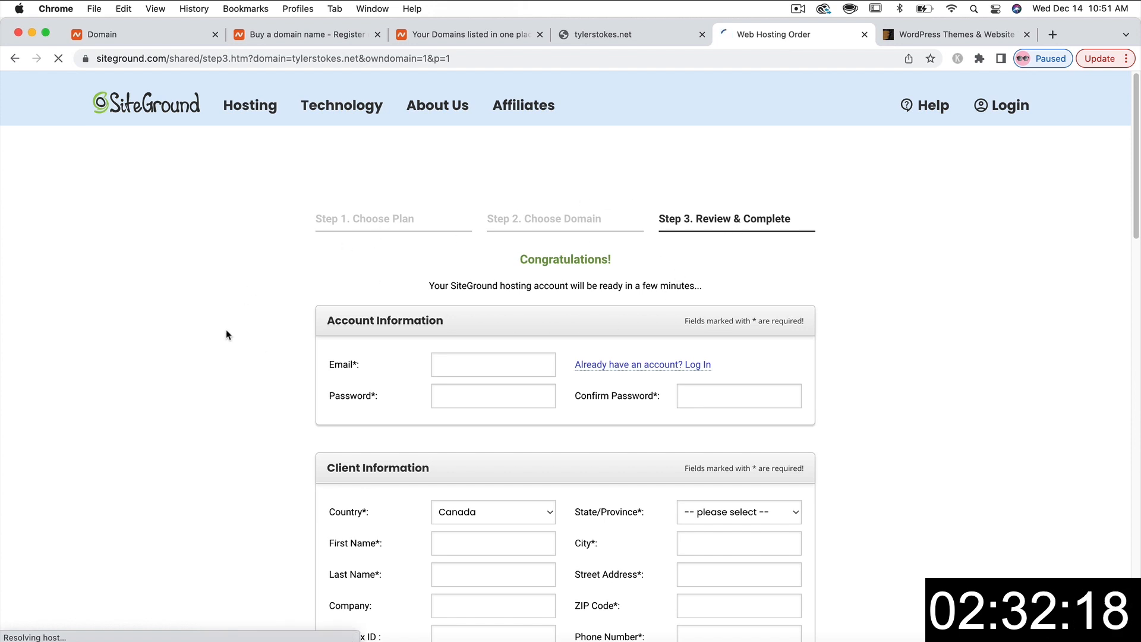
scroll(226, 335, down, 4)
scroll(226, 335, down, 5)
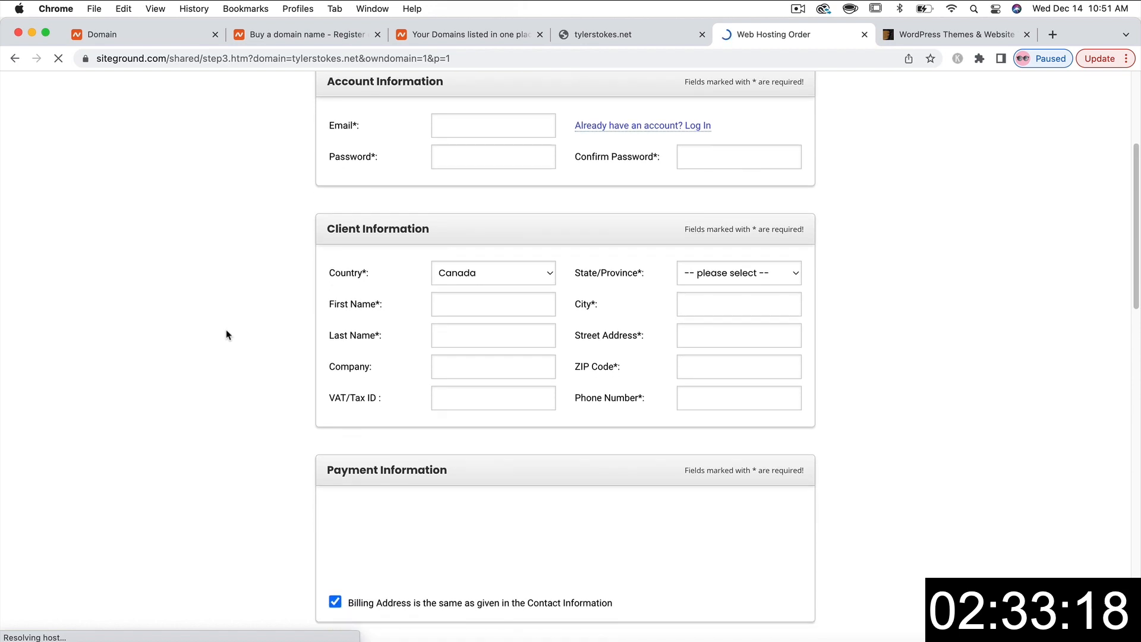
scroll(379, 306, up, 9)
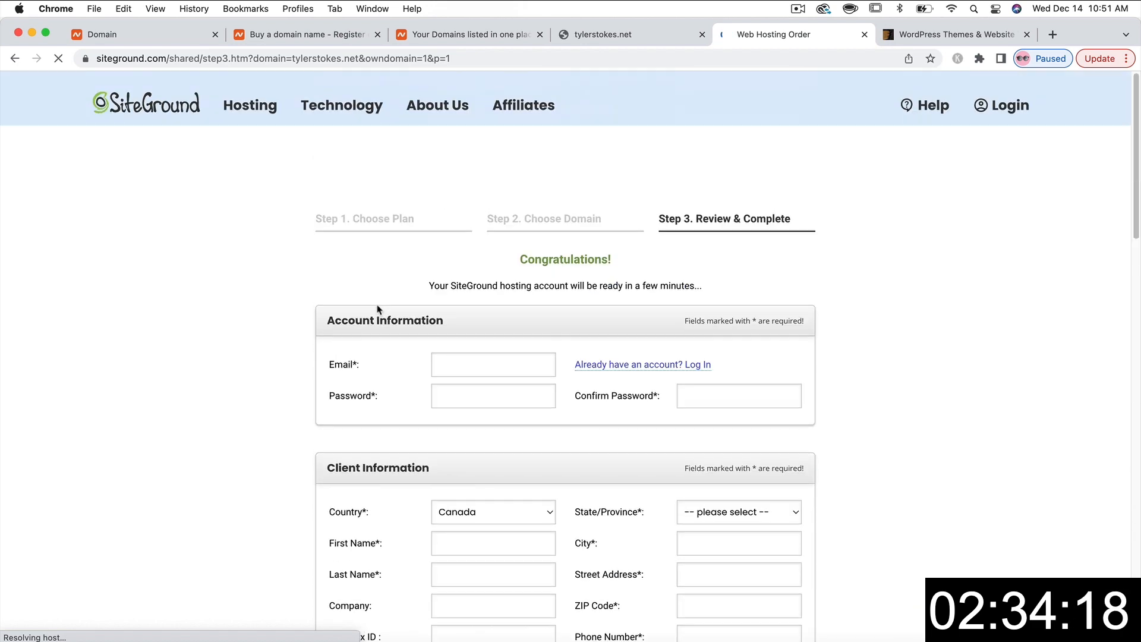
scroll(379, 306, down, 9)
scroll(379, 310, down, 6)
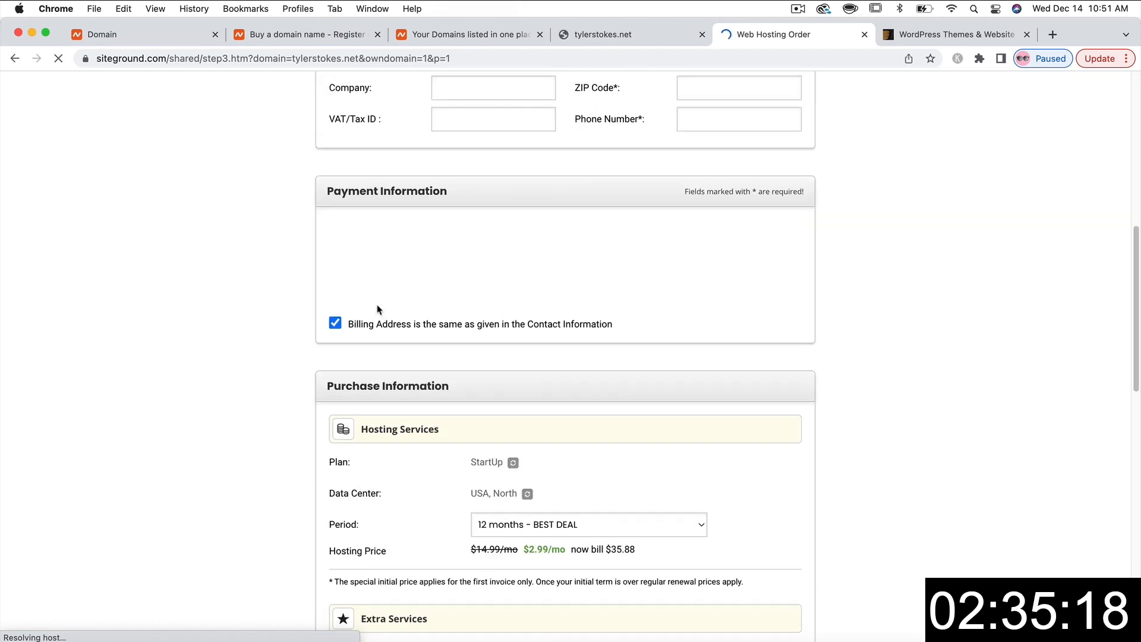
scroll(352, 314, down, 2)
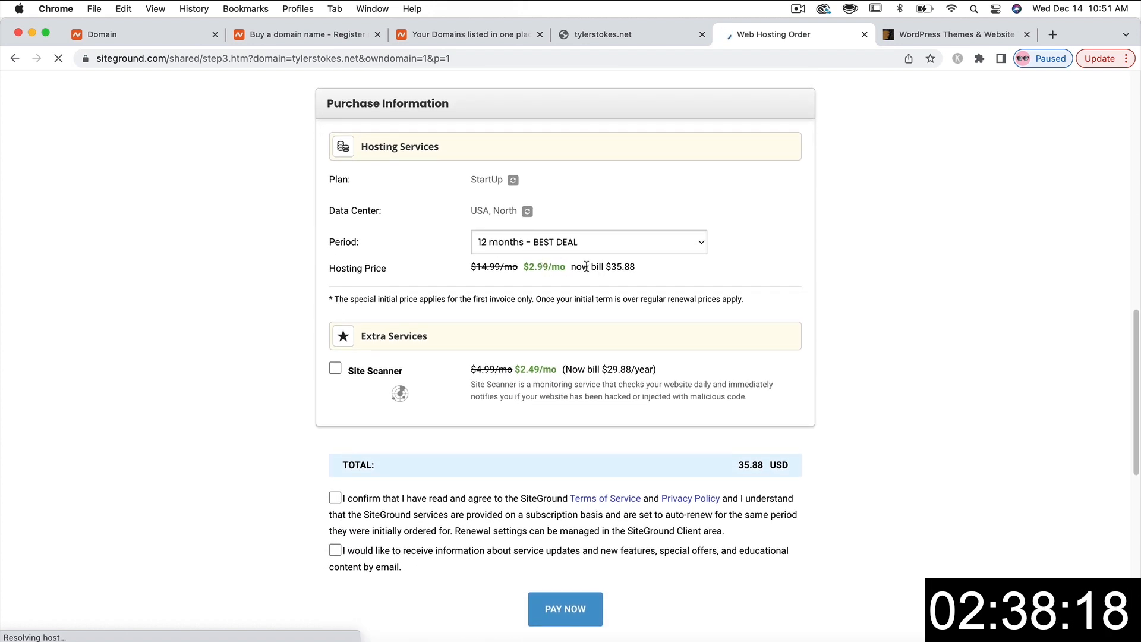
drag(607, 264, 634, 263)
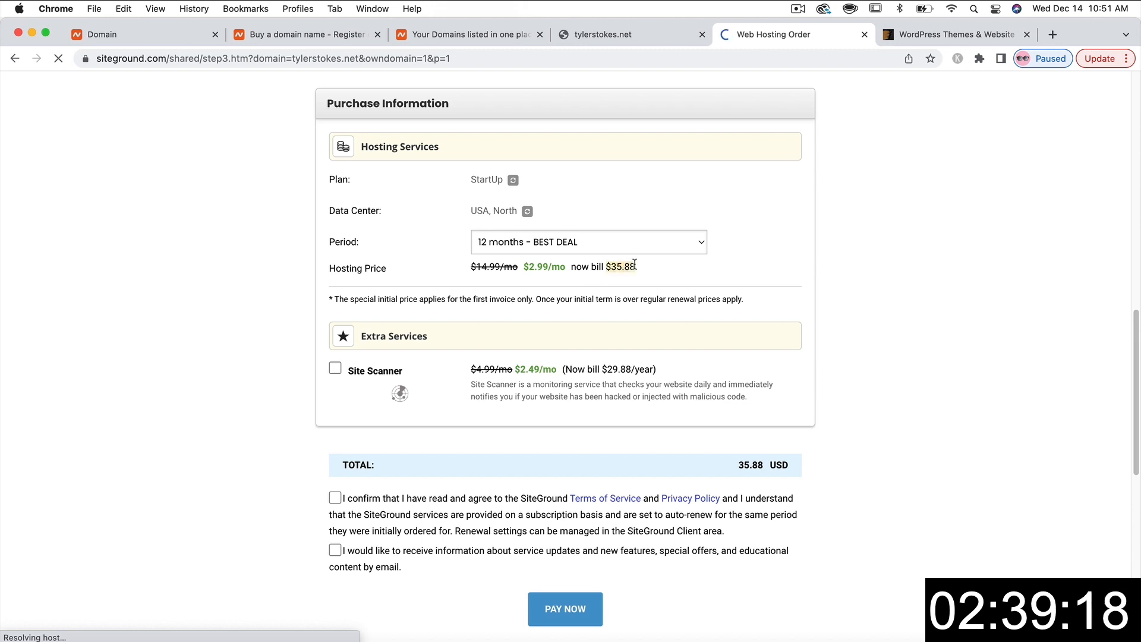
click(941, 300)
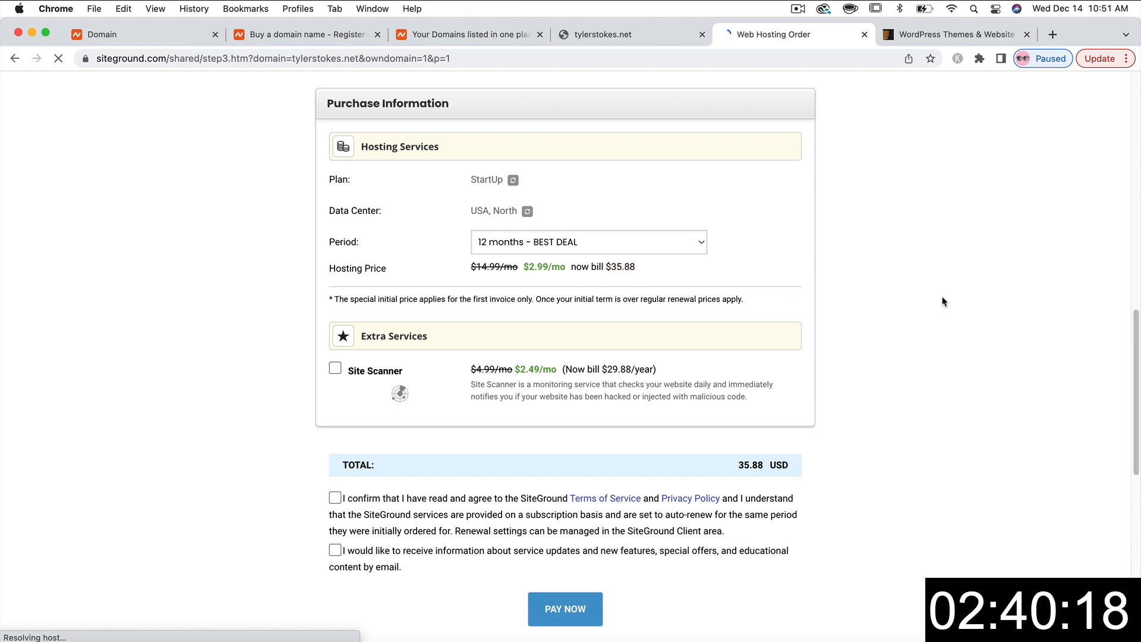
scroll(941, 301, down, 3)
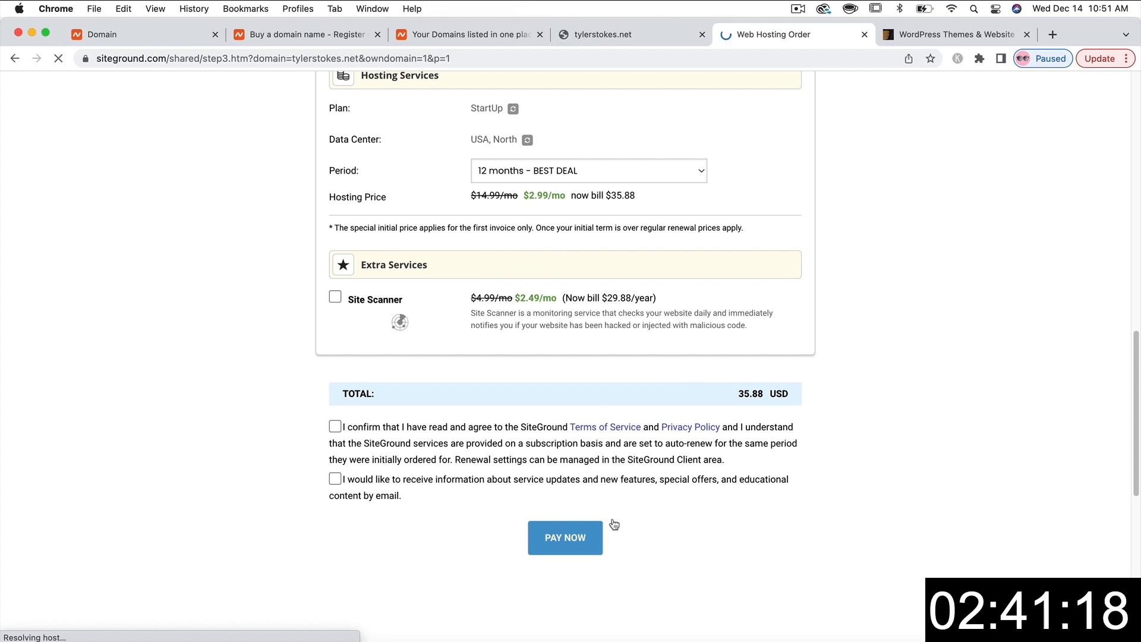
scroll(861, 357, up, 10)
scroll(861, 356, up, 6)
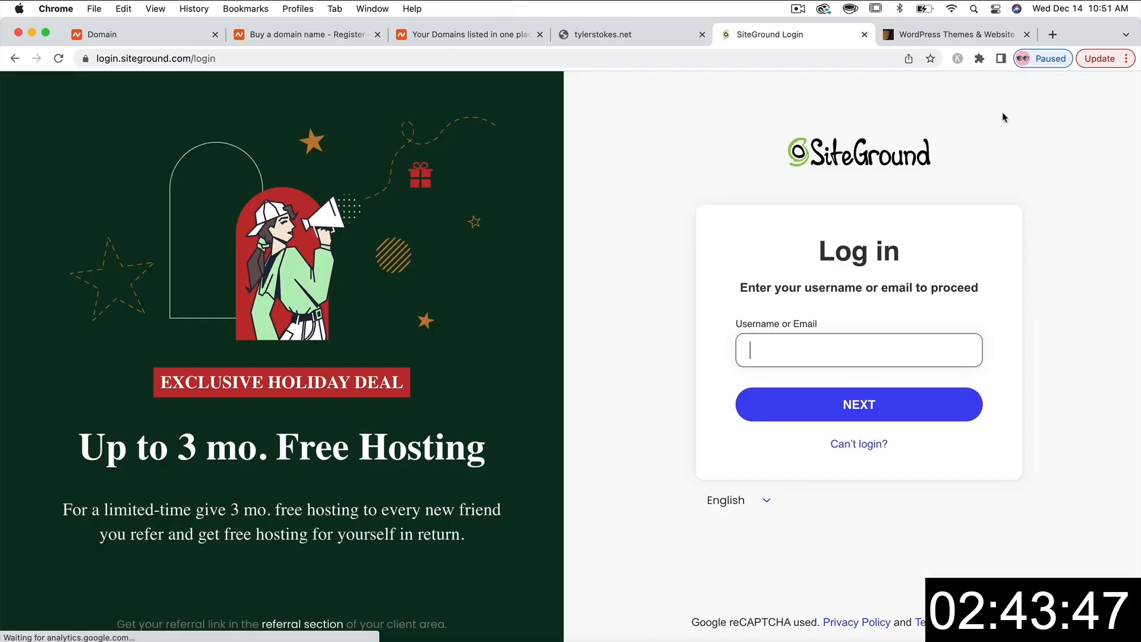
text(tylerstokes.com)
- Log in to the SiteGround account with username and password
click(846, 392)
click(842, 384)
click(841, 381)
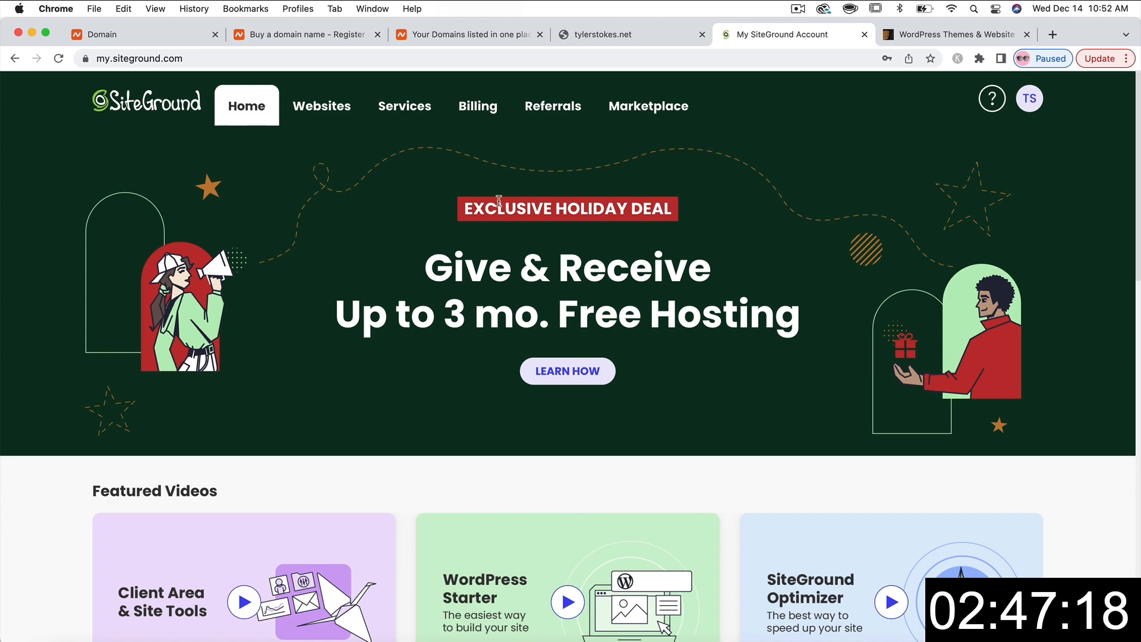
- Start a new hosting plan from Services > Hosting and select StartUp at $2.99/mo
click(408, 106)
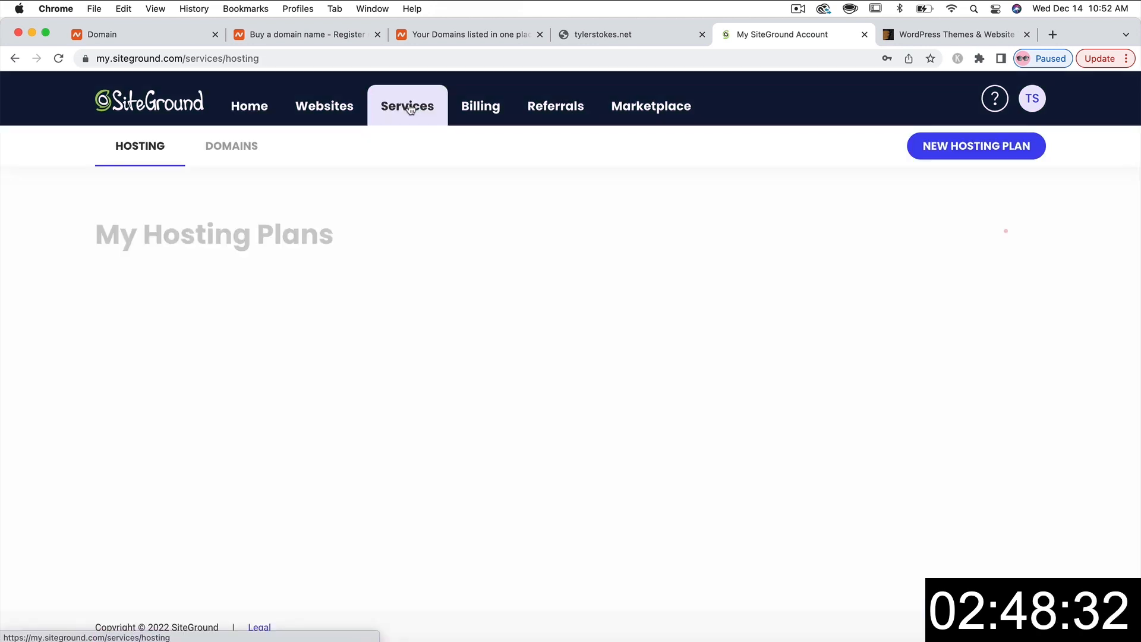
click(983, 145)
scroll(349, 218, down, 3)
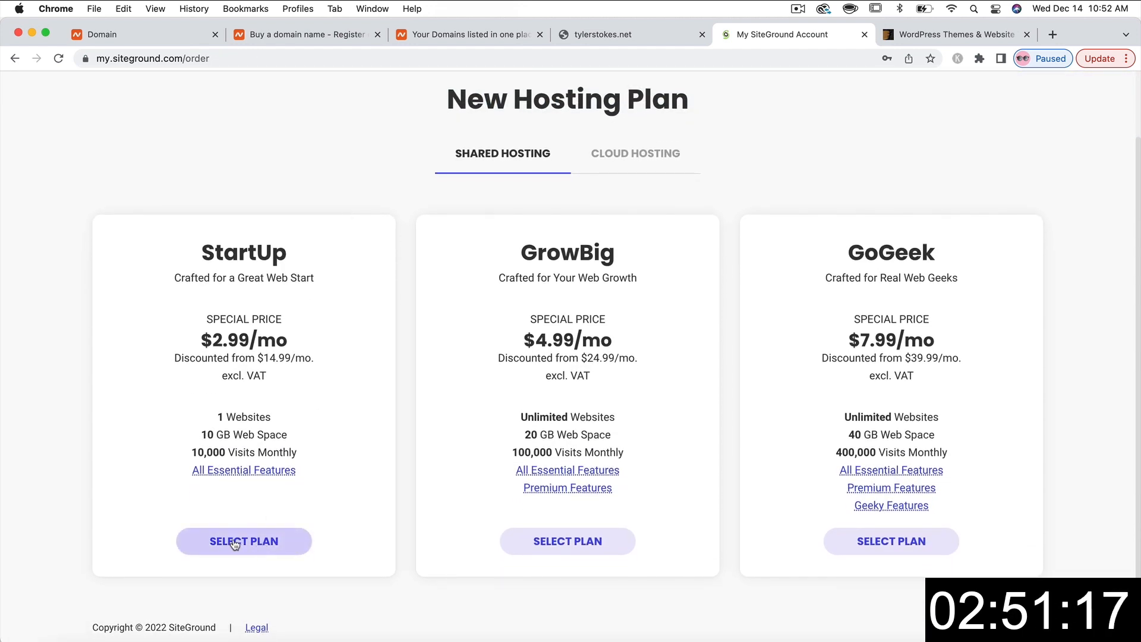
click(245, 541)
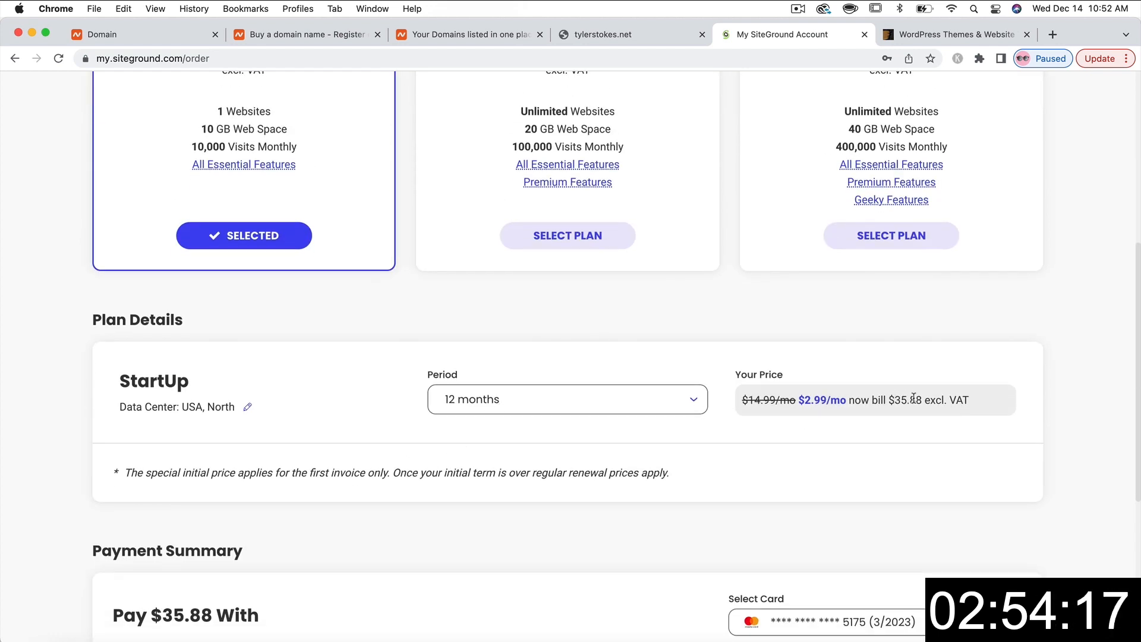
- Accept the Terms of Service and pay $35.88 for the StartUp plan
scroll(612, 460, down, 5)
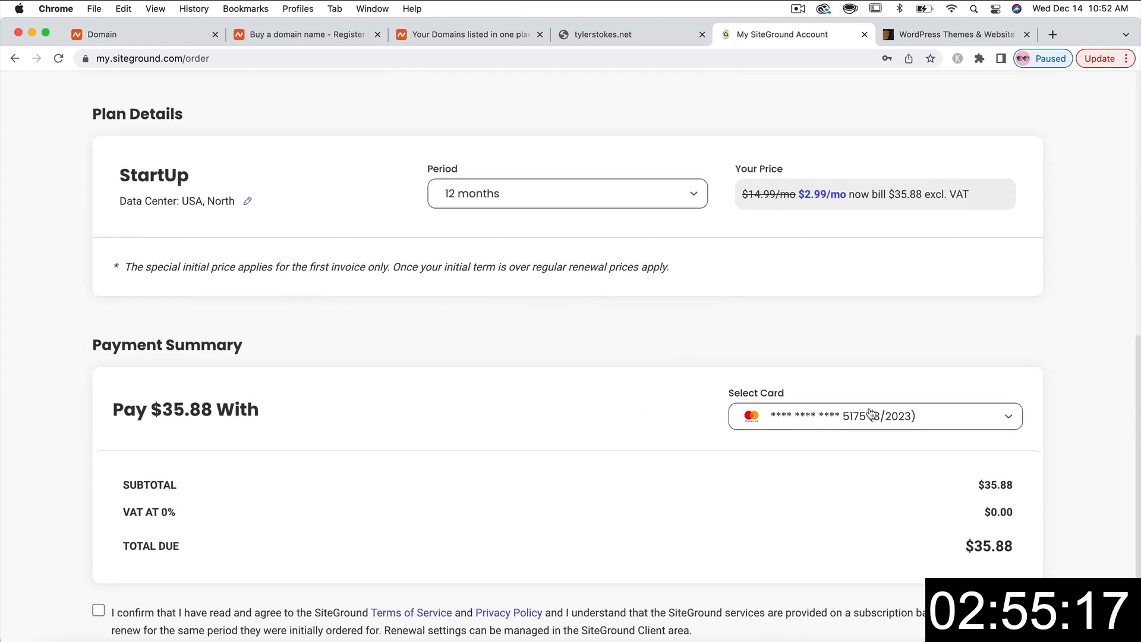
scroll(535, 443, down, 3)
click(97, 506)
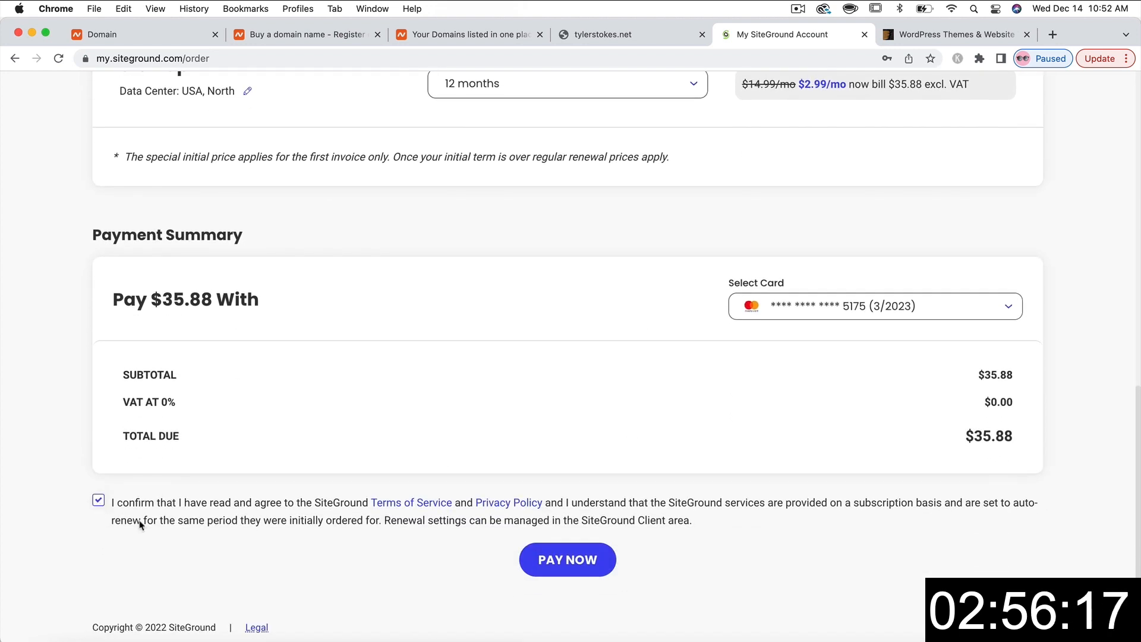
click(564, 568)
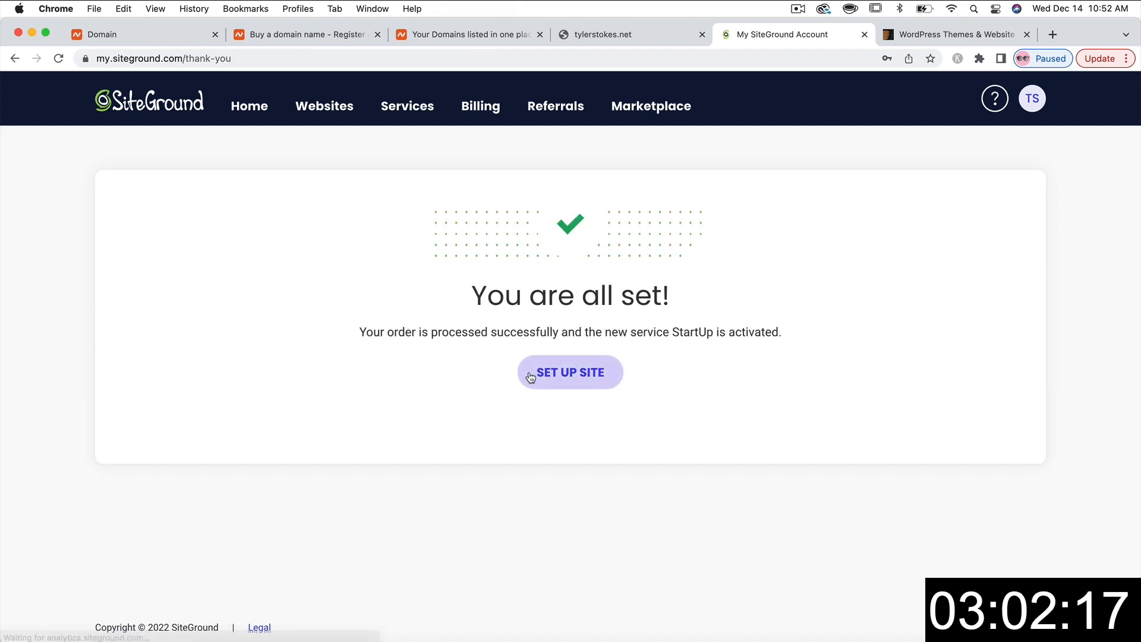
- Set up a site on the existing domain tylerstokes.net and choose Start New Website
click(561, 381)
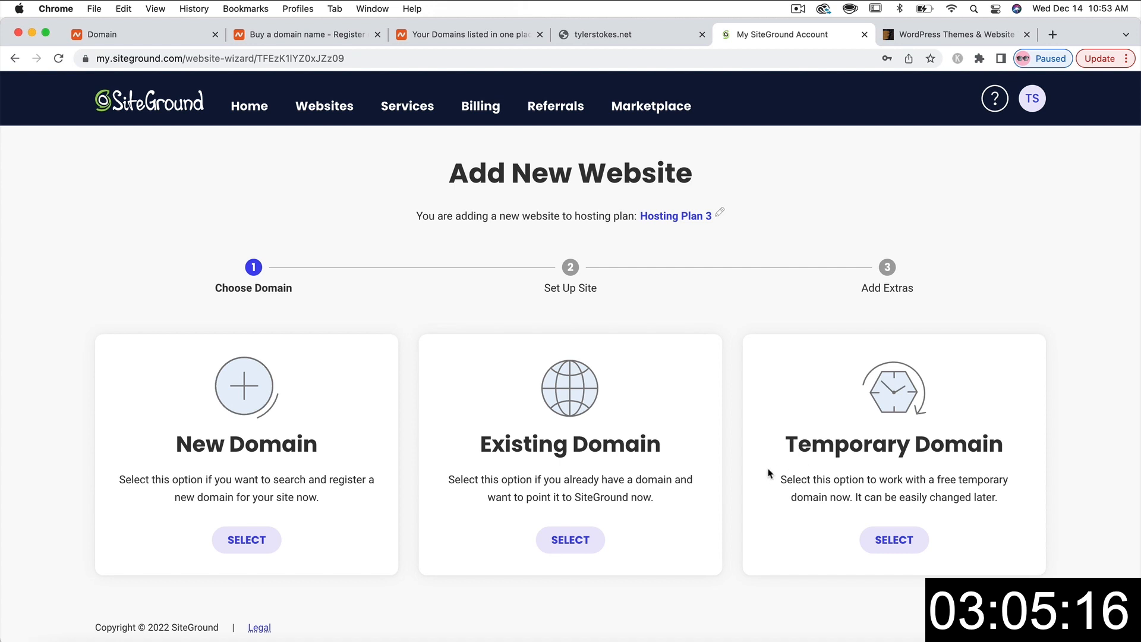
click(567, 541)
scroll(566, 545, down, 5)
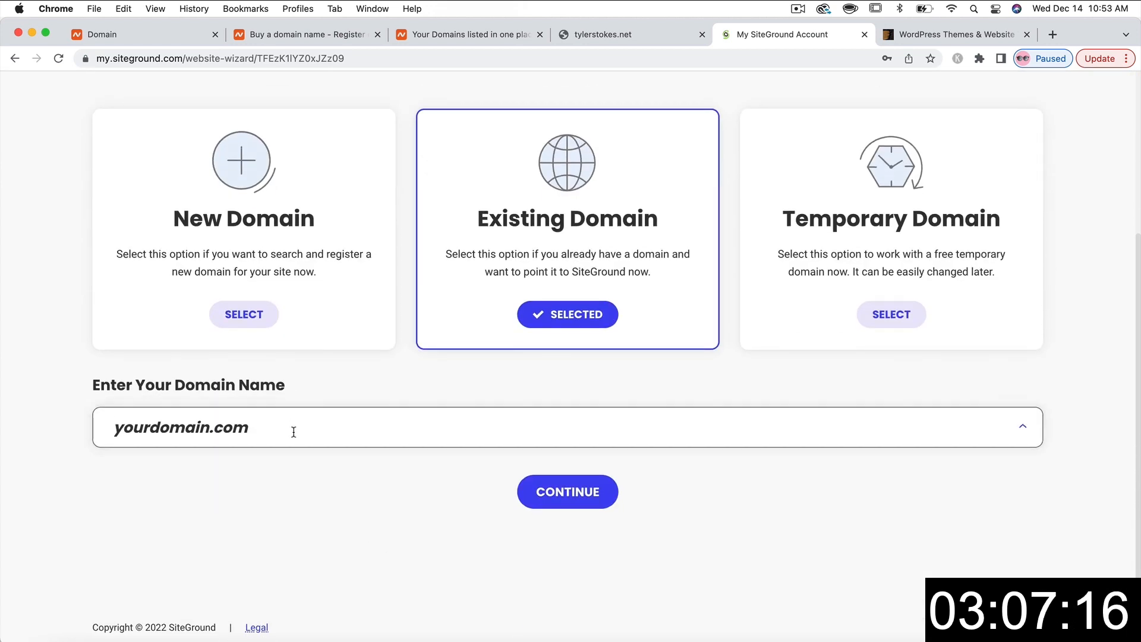
text(tylerstokes.net)
click(580, 494)
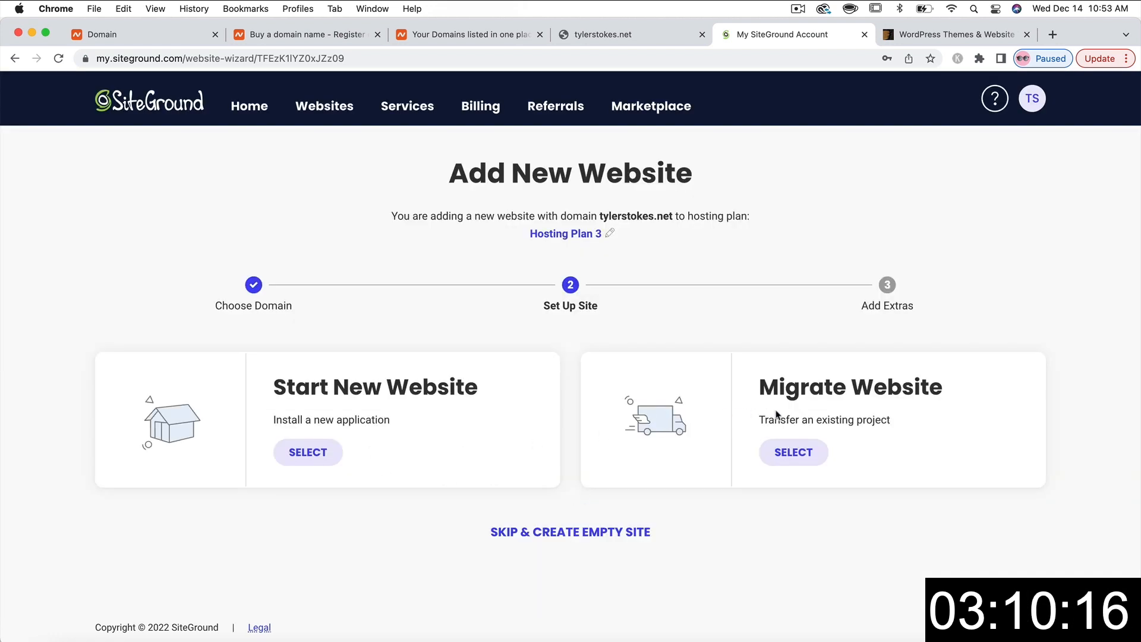
click(304, 458)
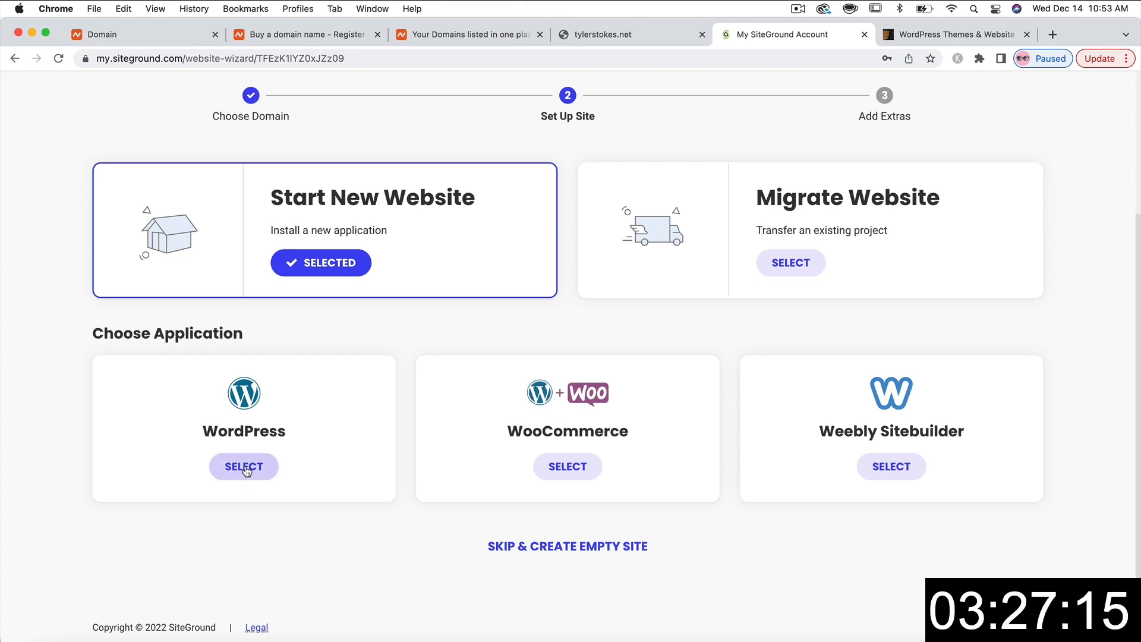
- Choose WordPress, enter the site login e-mail and a password, and continue
click(244, 468)
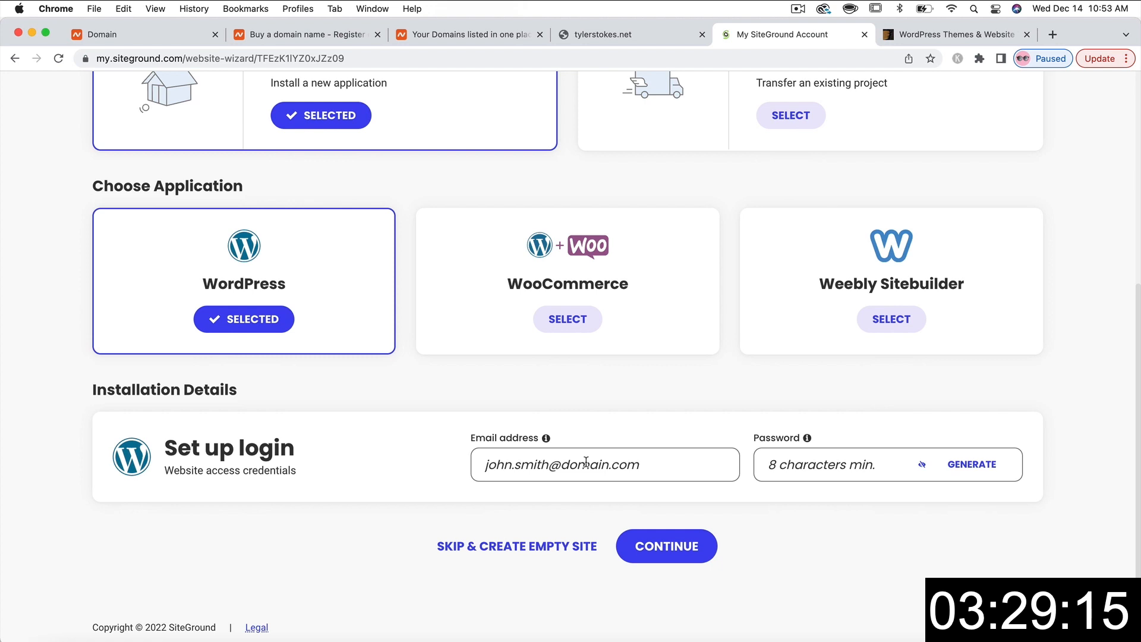
click(564, 465)
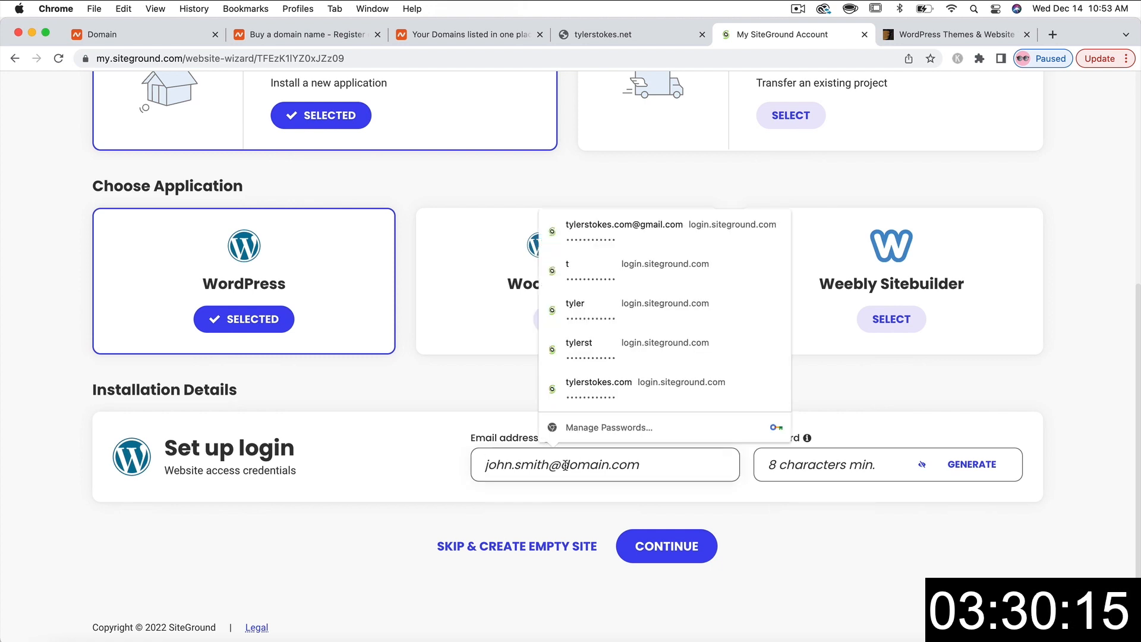
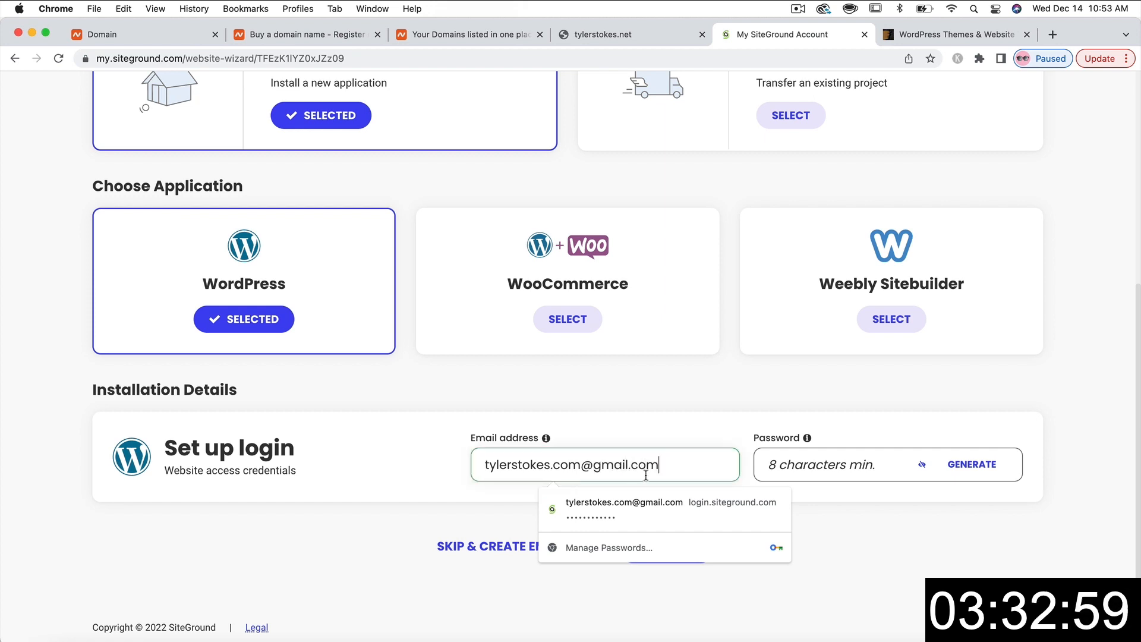
click(825, 463)
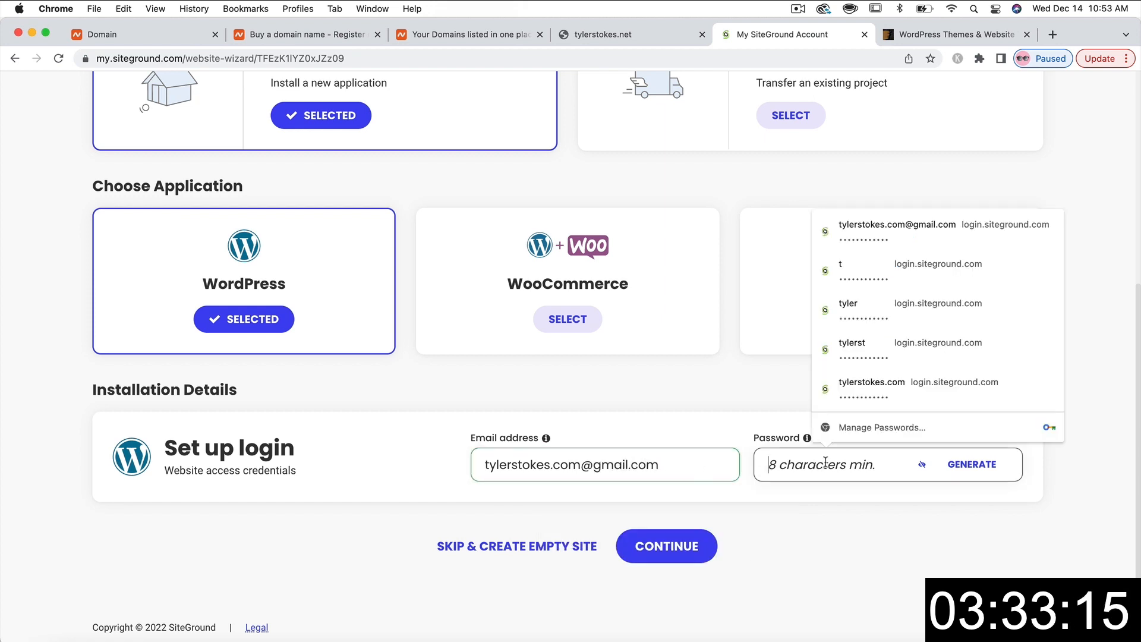
text(••••••••)
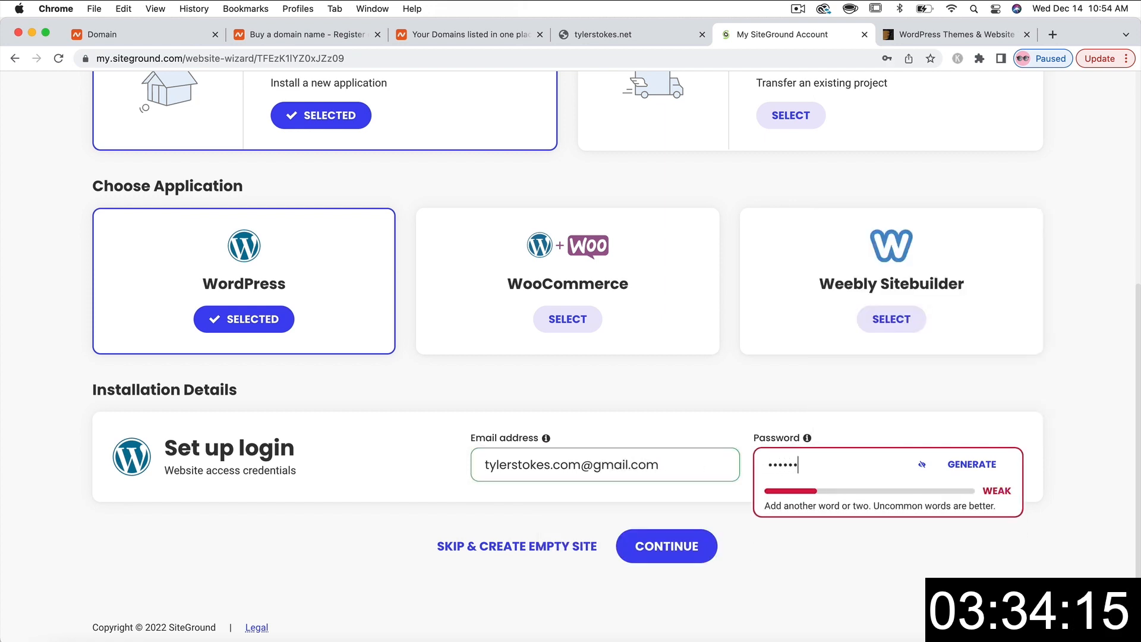
key(BackSpace)
key(BackSpace)
key(BackSpace)
key(BackSpace)
key(BackSpace)
key(BackSpace)
key(BackSpace)
key(BackSpace)
text(•••••••••••)
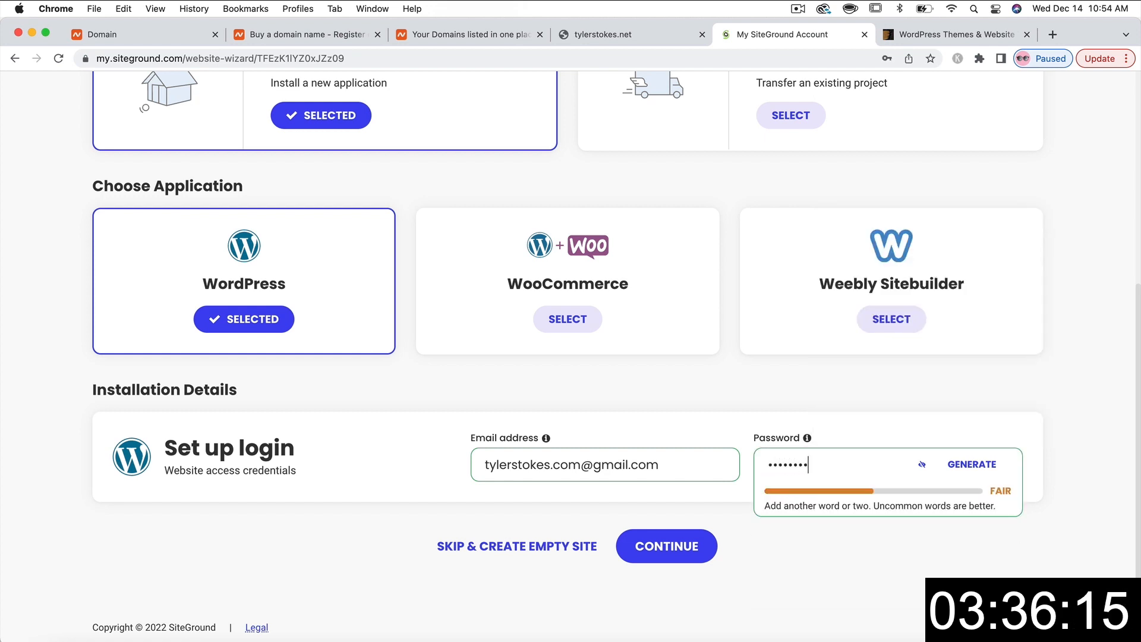
text(•)
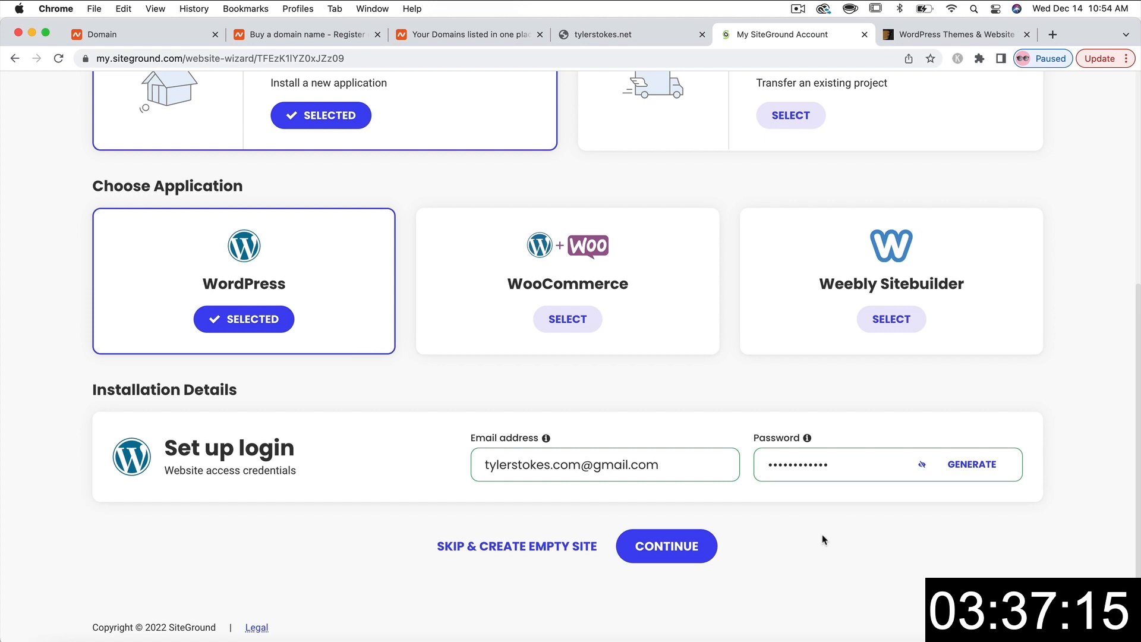
click(664, 549)
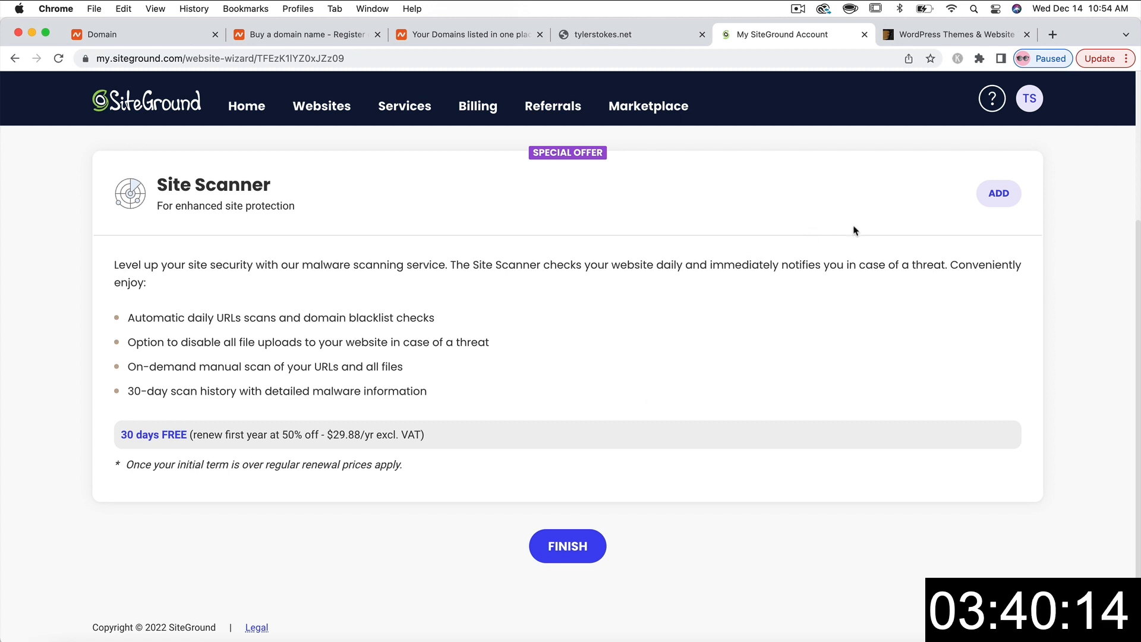
- Finish the SiteGround wizard and scroll to the NS1 and NS2.SITEGROUND.NET nameservers
click(568, 557)
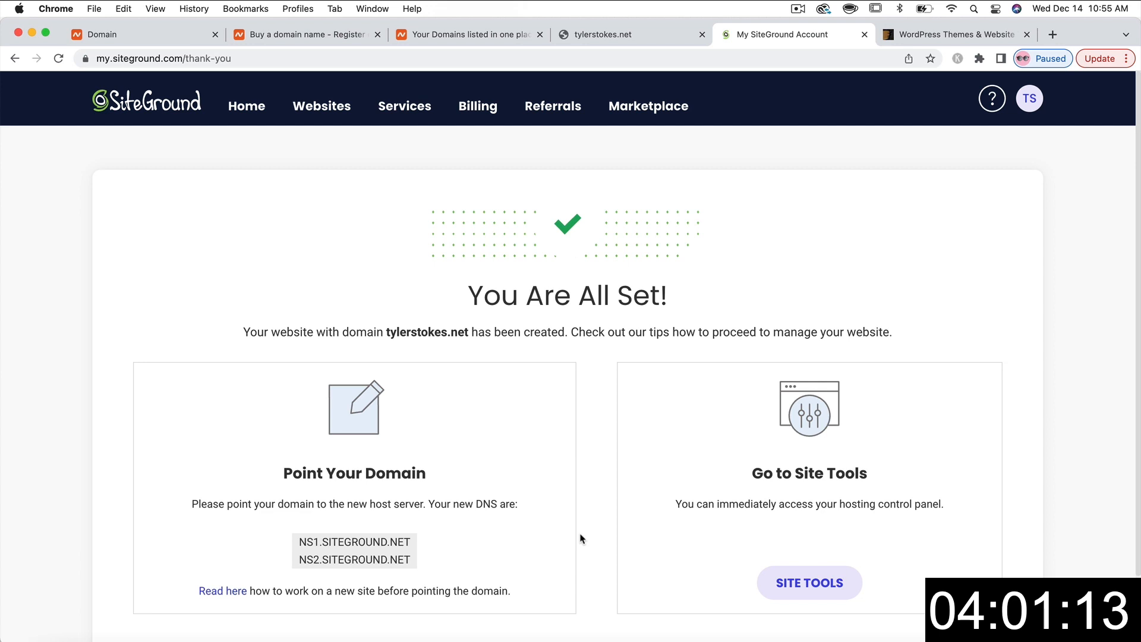
scroll(582, 538, down, 3)
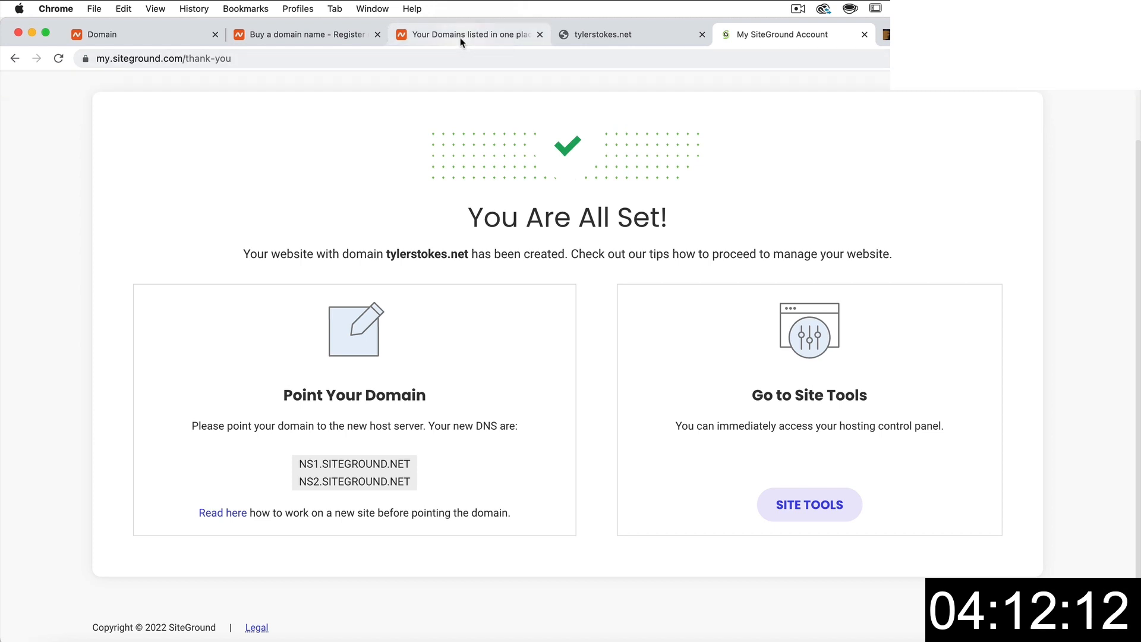
- Switch tylerstokes.net's Namecheap nameserver setting to Custom DNS
click(155, 34)
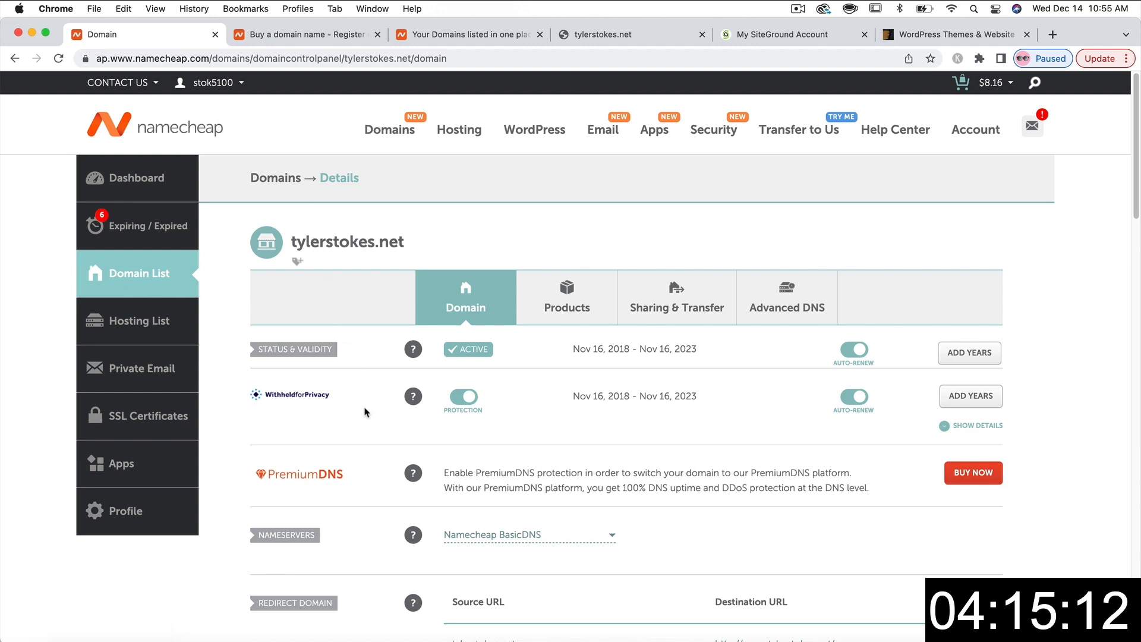
scroll(368, 425, down, 2)
scroll(366, 424, down, 2)
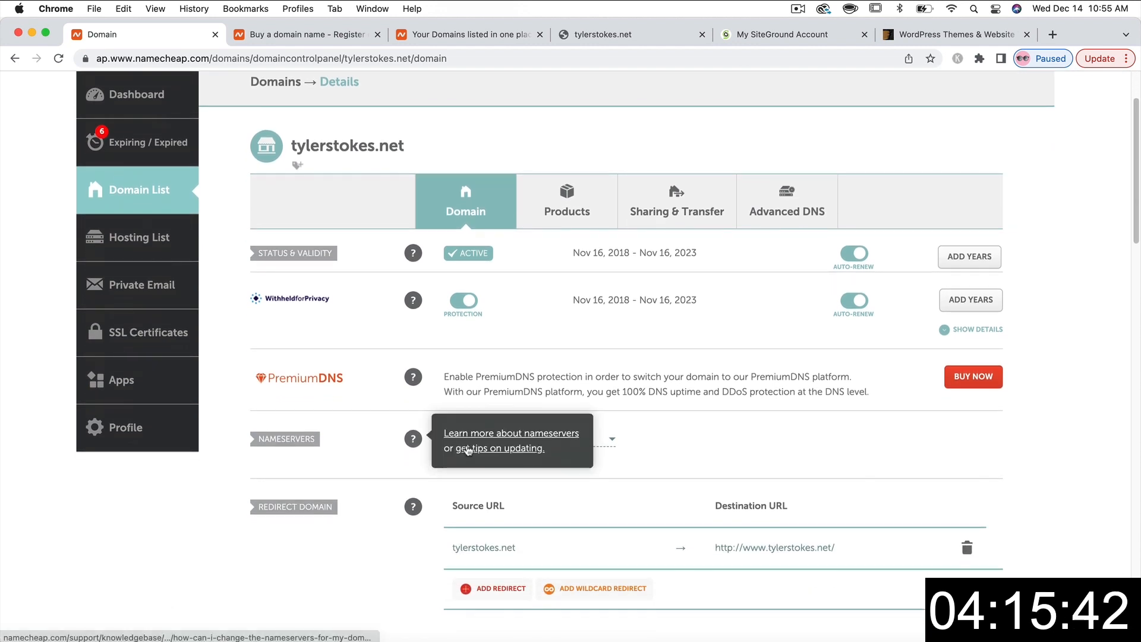
click(611, 440)
click(483, 507)
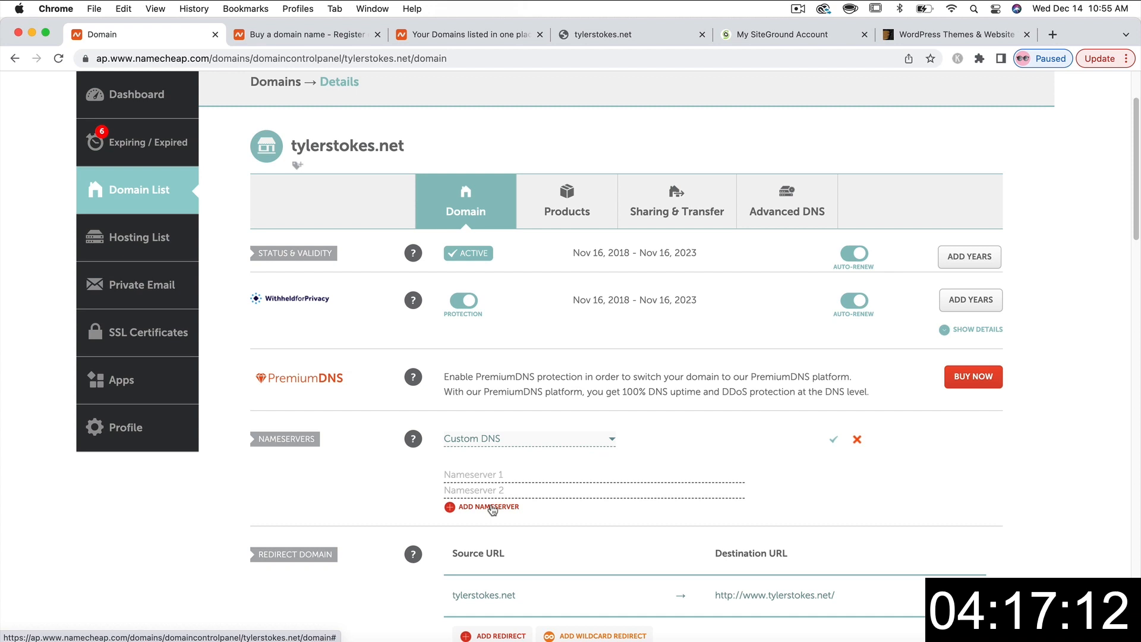
- Copy NS1.SITEGROUND.NET from SiteGround into the first custom nameserver field
click(767, 37)
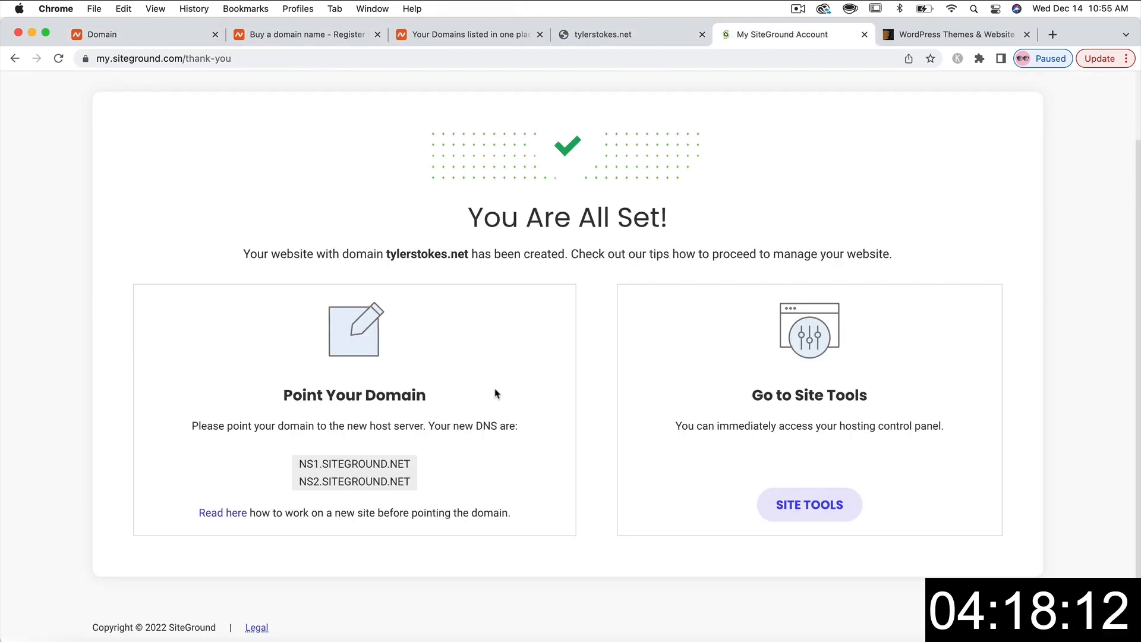
triple_click(367, 461)
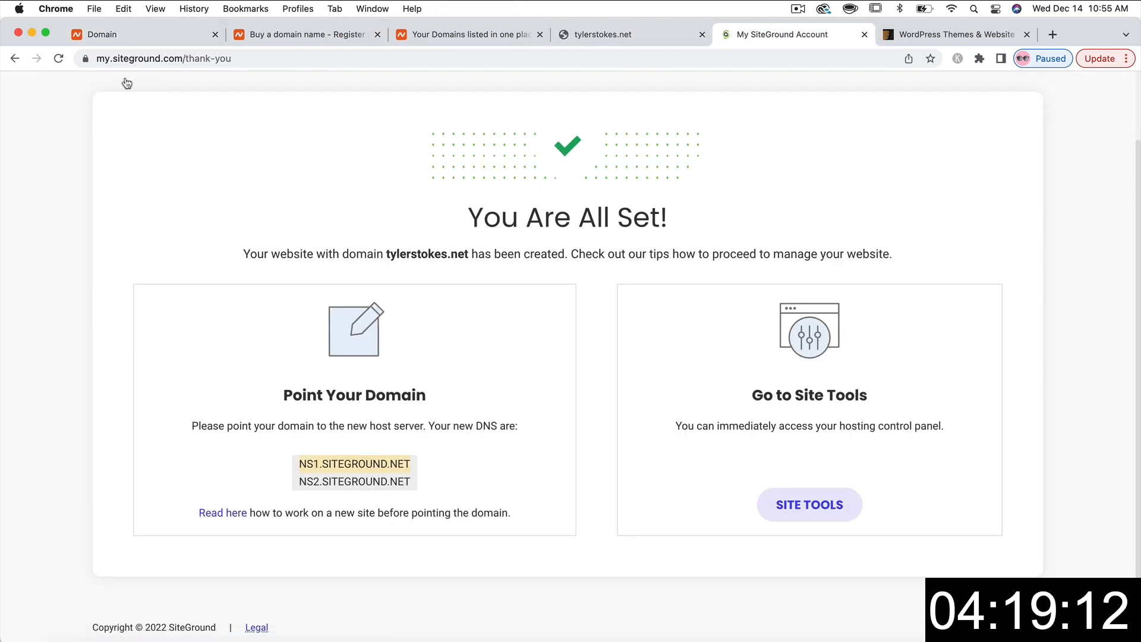
click(139, 36)
click(537, 475)
text(NS1.SITEGROUND.NET)
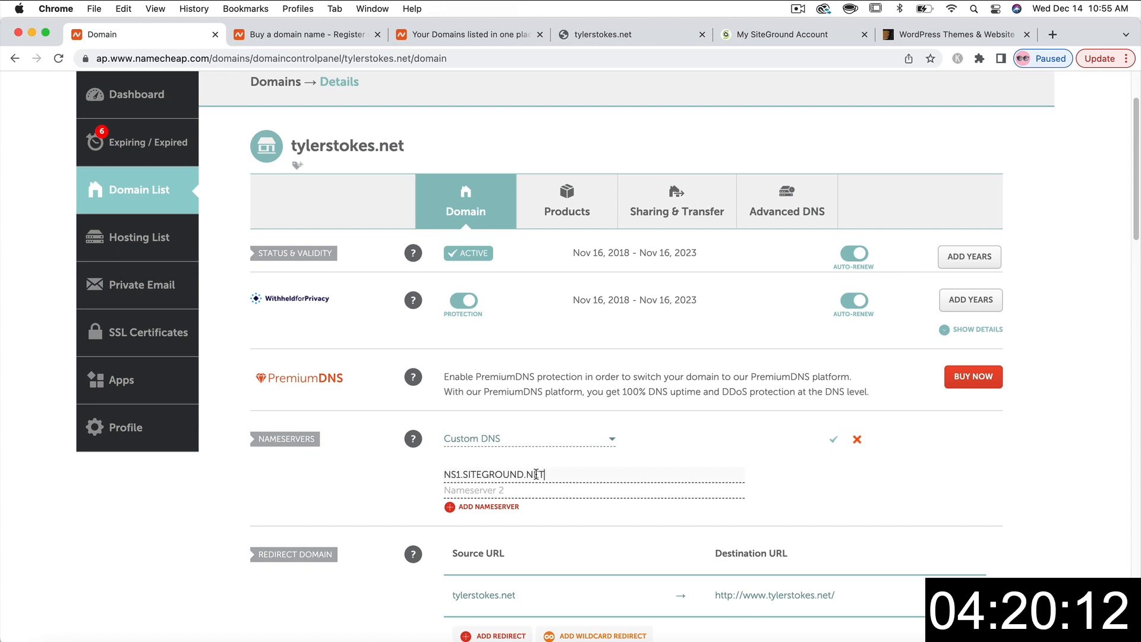
- Paste NS2.SITEGROUND.NET as the second nameserver and save the custom DNS
click(760, 34)
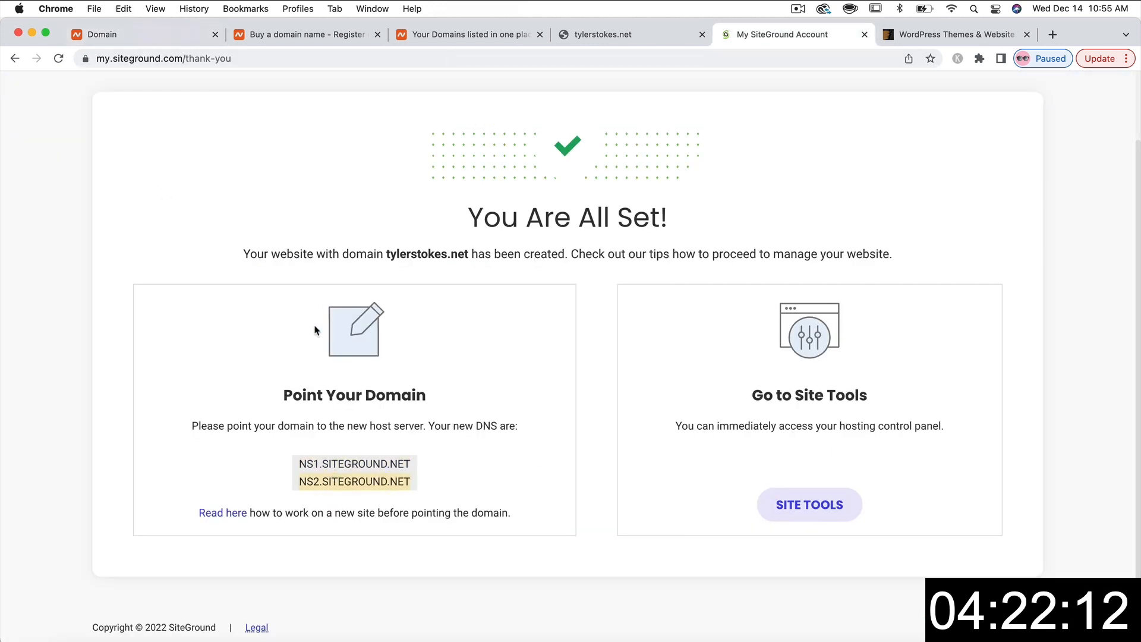
click(148, 34)
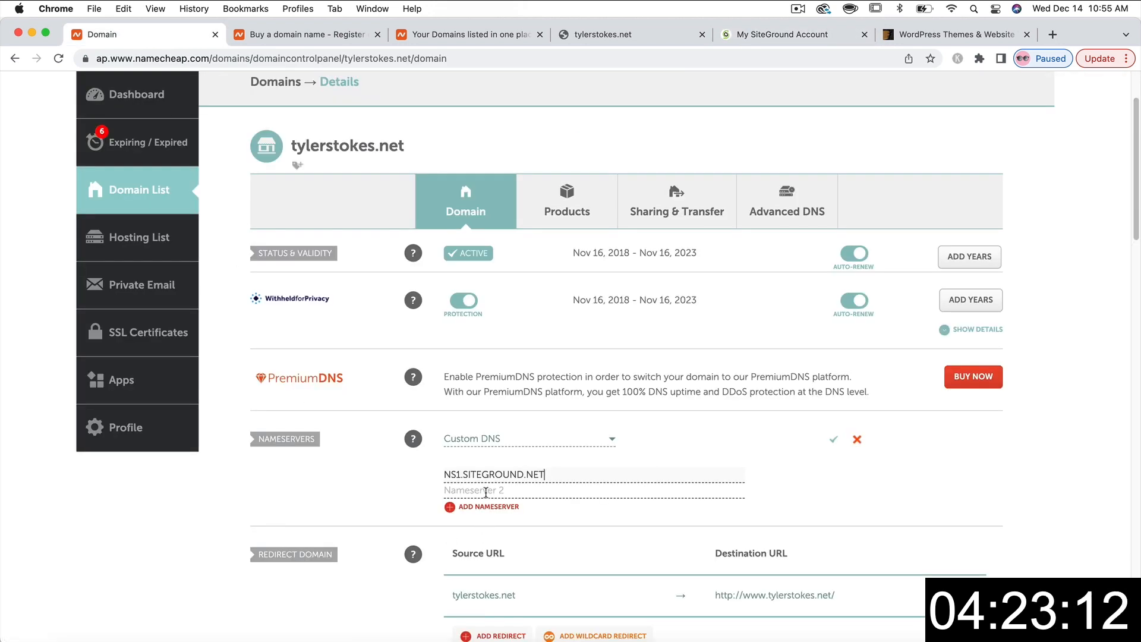
click(538, 488)
text(NS2.SITEGROUND.NET)
click(833, 440)
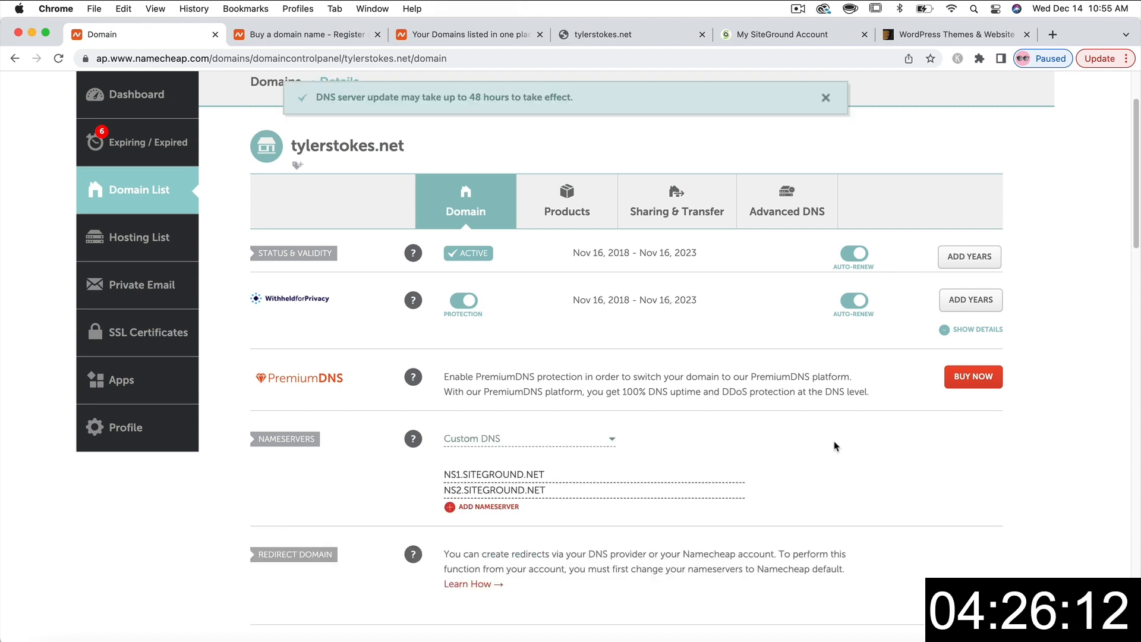
scroll(377, 357, up, 2)
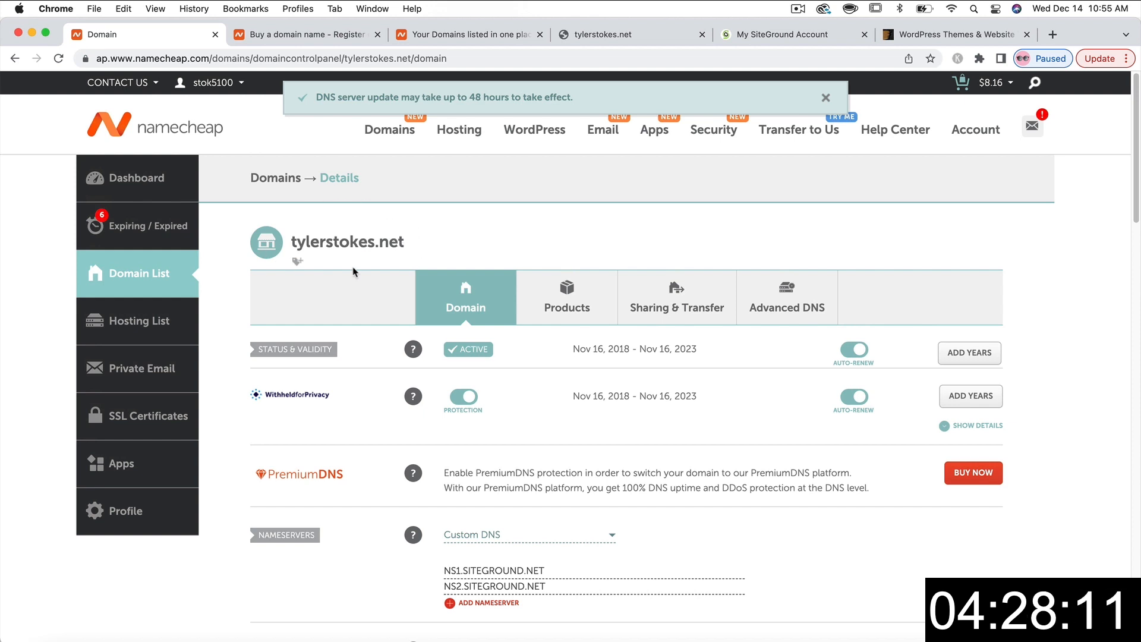
scroll(493, 505, down, 1)
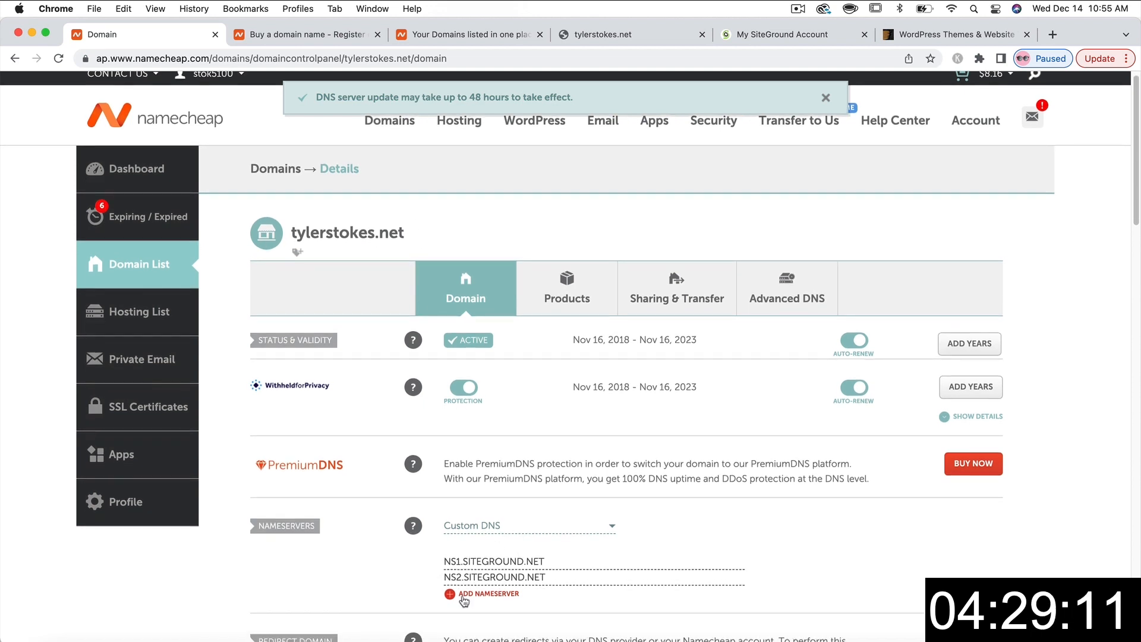
click(774, 41)
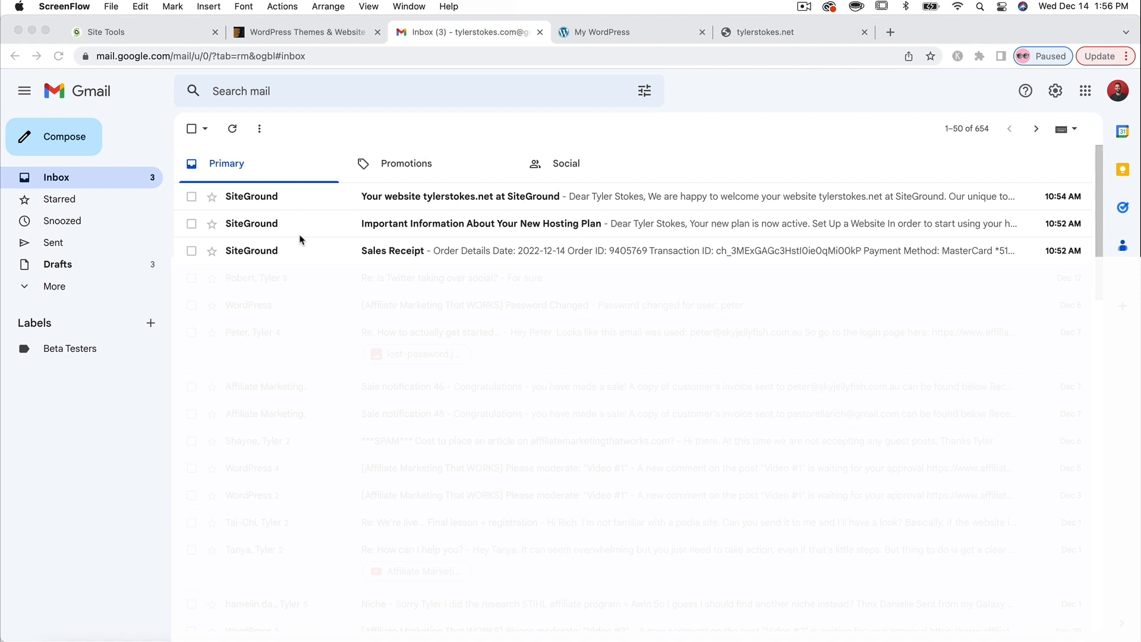
- Read the SiteGround Sales Receipt email and return to the inbox
click(341, 252)
click(340, 253)
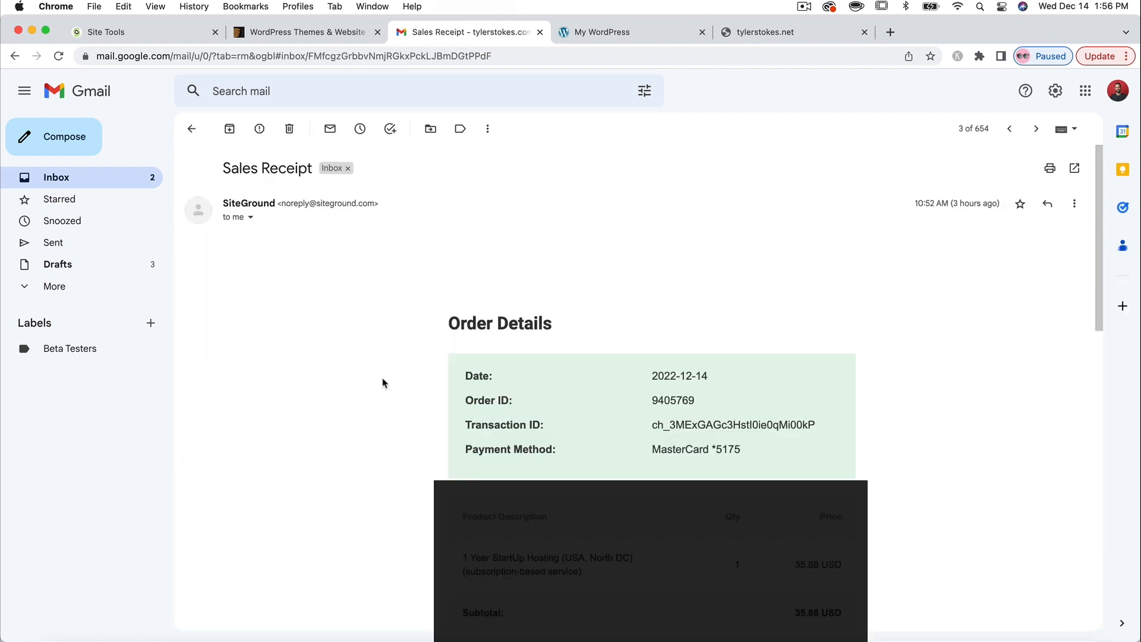
scroll(382, 383, down, 2)
scroll(383, 382, down, 10)
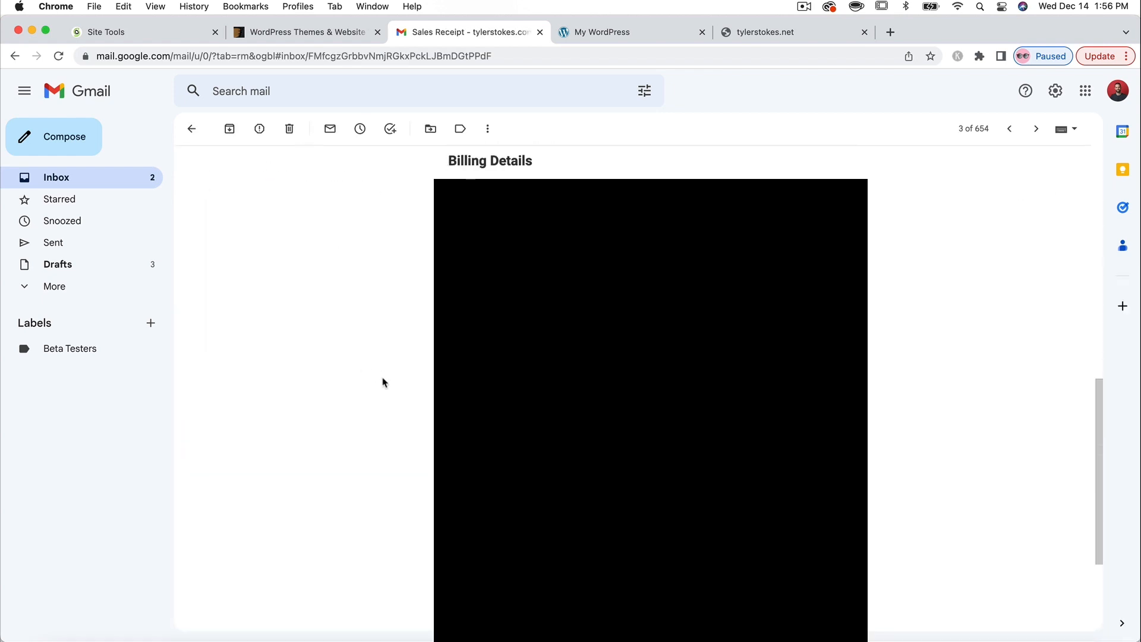
scroll(383, 382, up, 12)
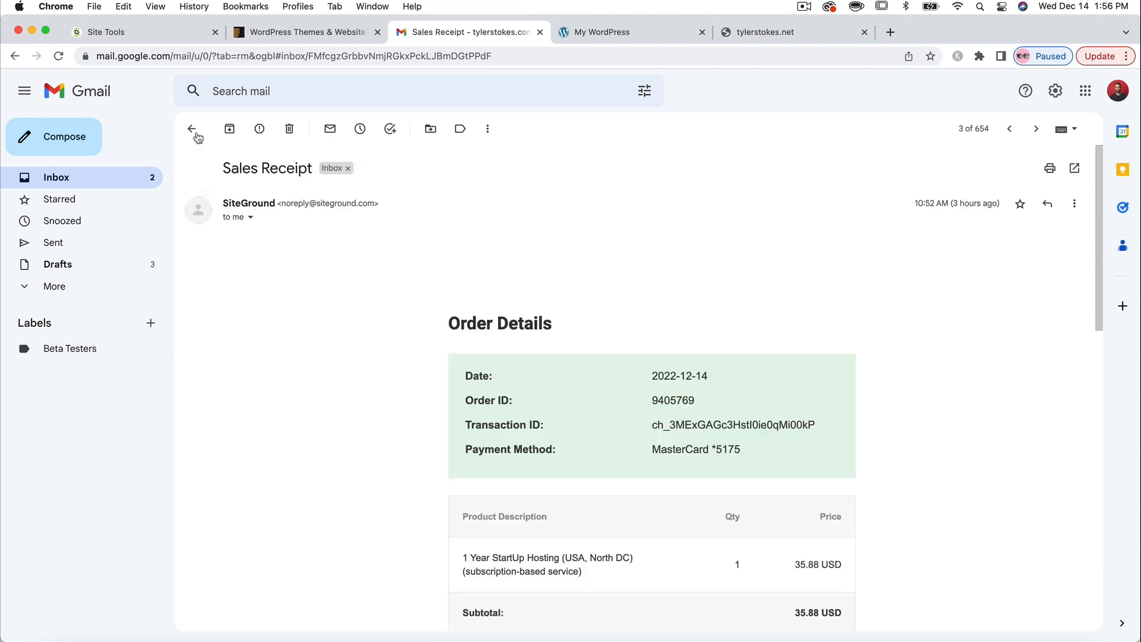
click(192, 129)
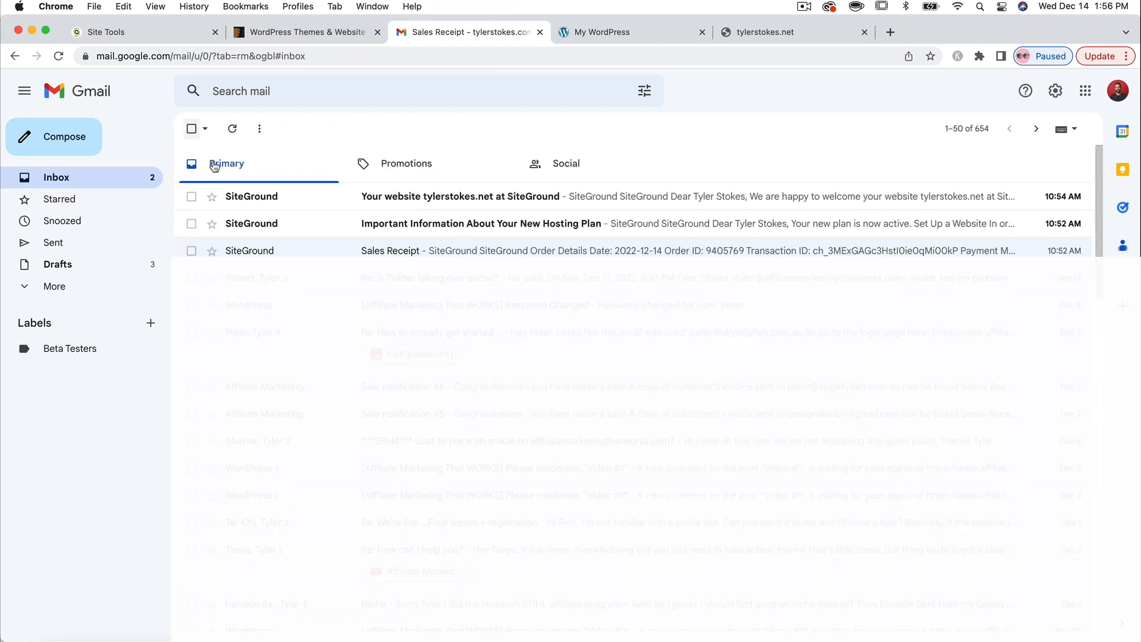
- Read 'Important Information About Your New Hosting Plan' and go back to the inbox
click(489, 227)
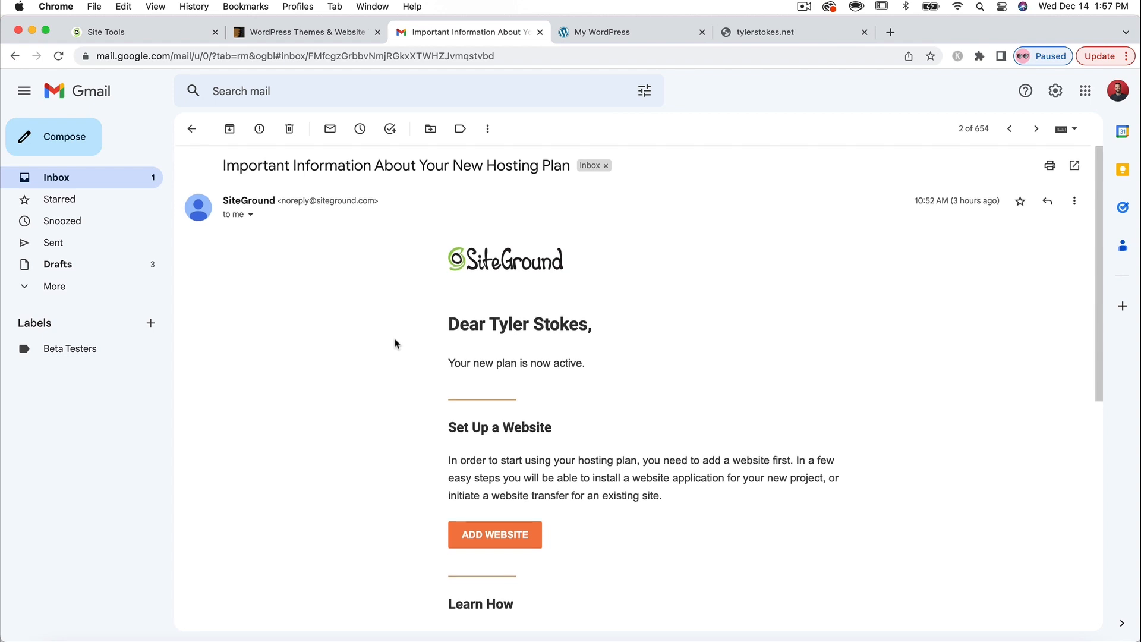
scroll(394, 343, down, 6)
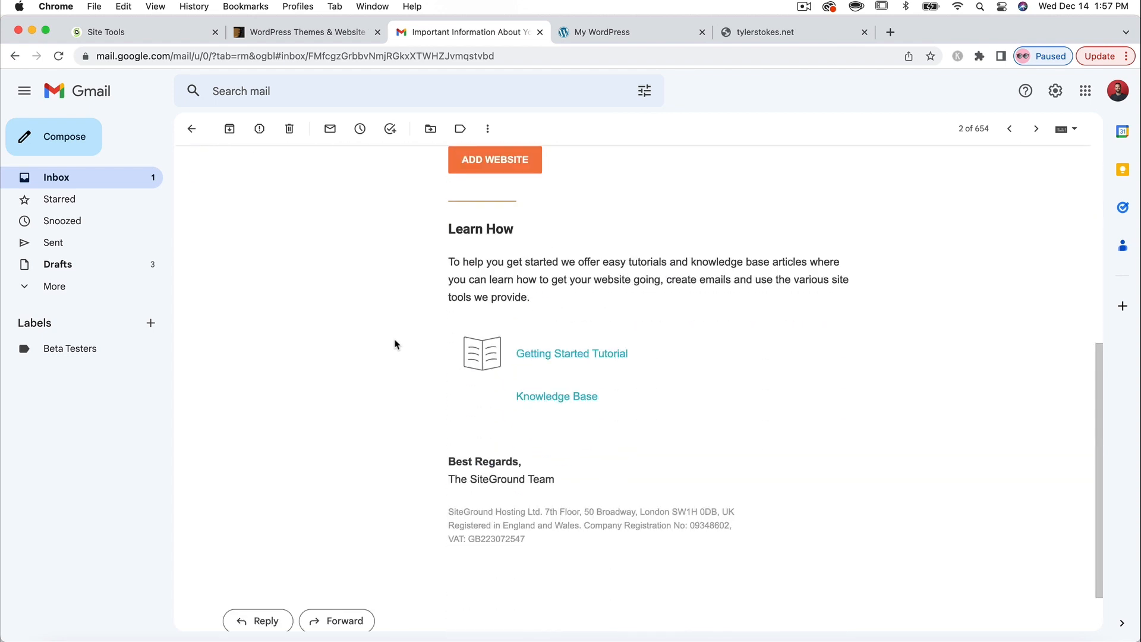
scroll(505, 360, up, 2)
scroll(487, 351, up, 3)
scroll(487, 353, up, 5)
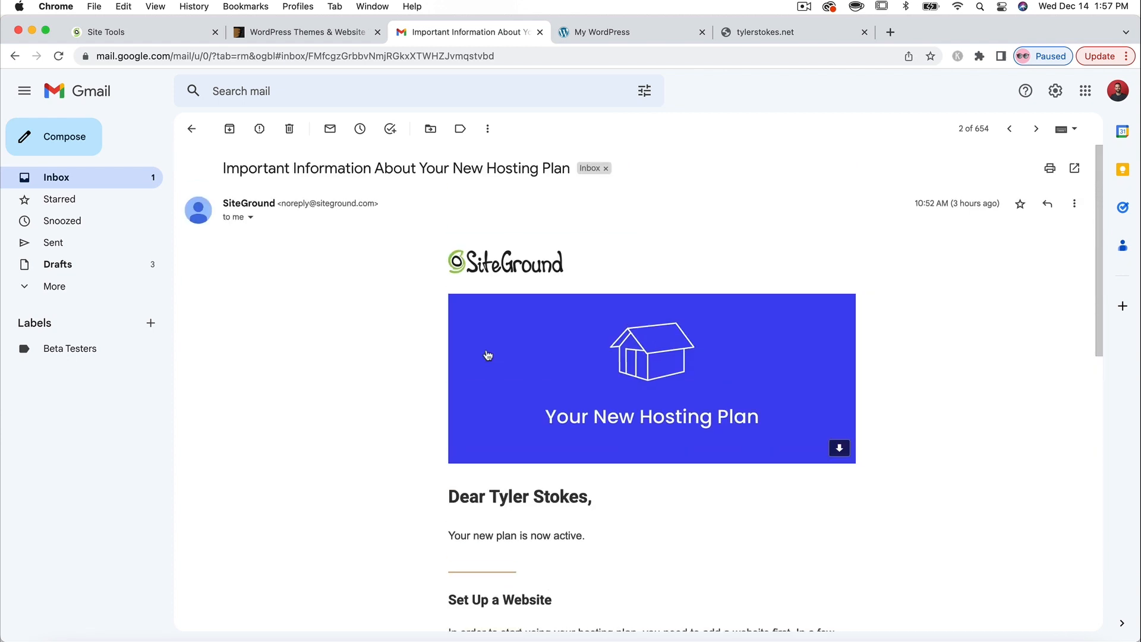
click(190, 129)
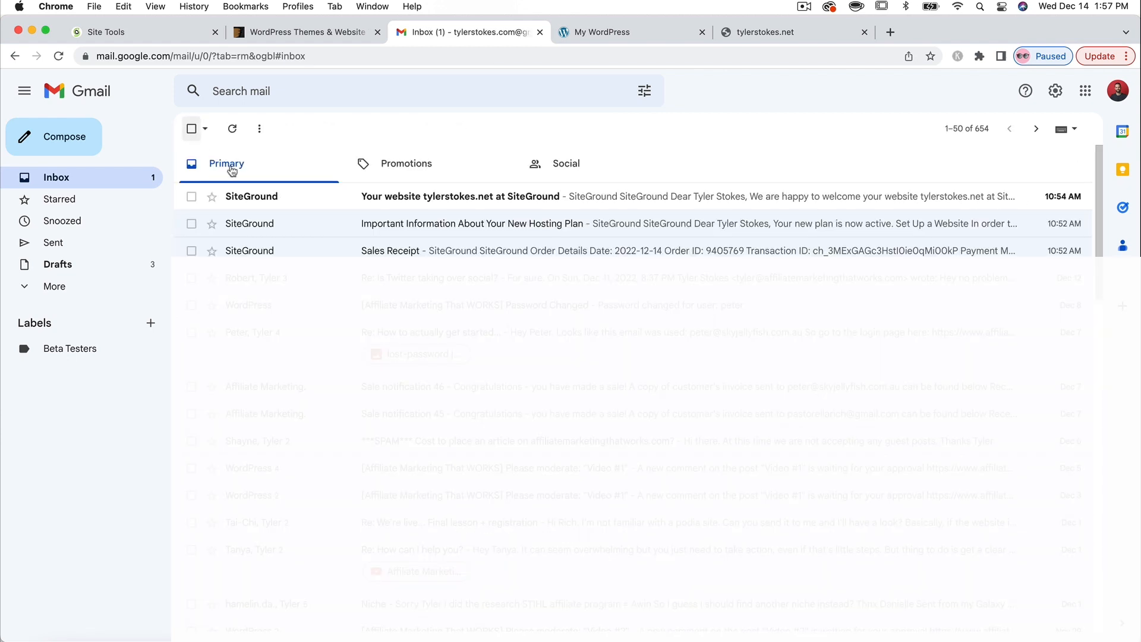
- Read the tylerstokes.net welcome email and open the site in a new tab
click(442, 198)
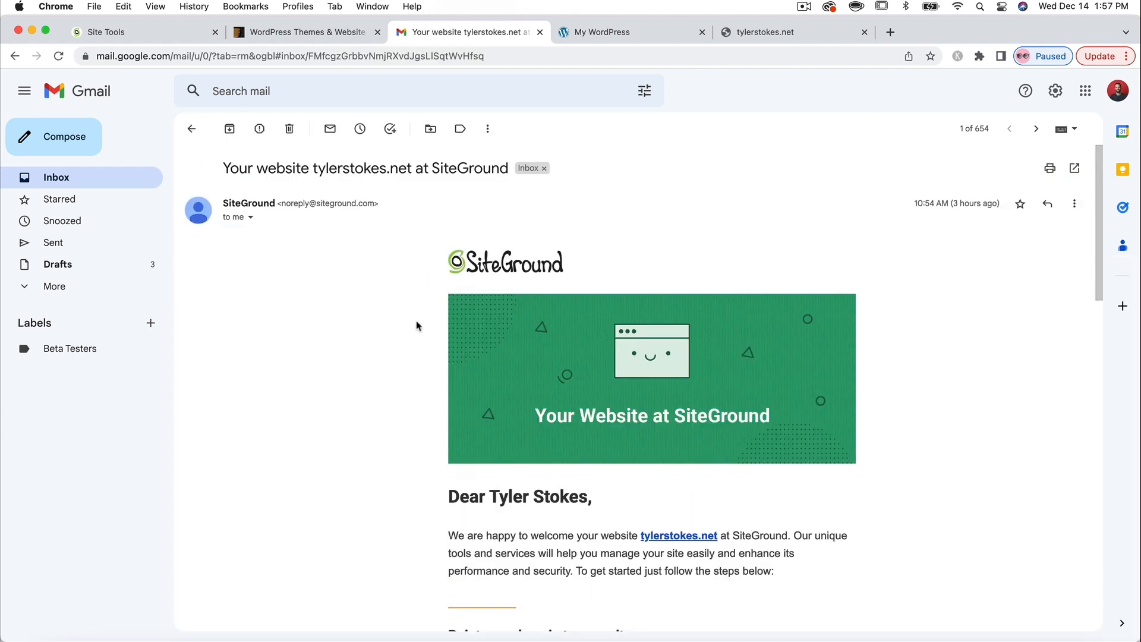
scroll(416, 326, down, 5)
scroll(416, 325, down, 3)
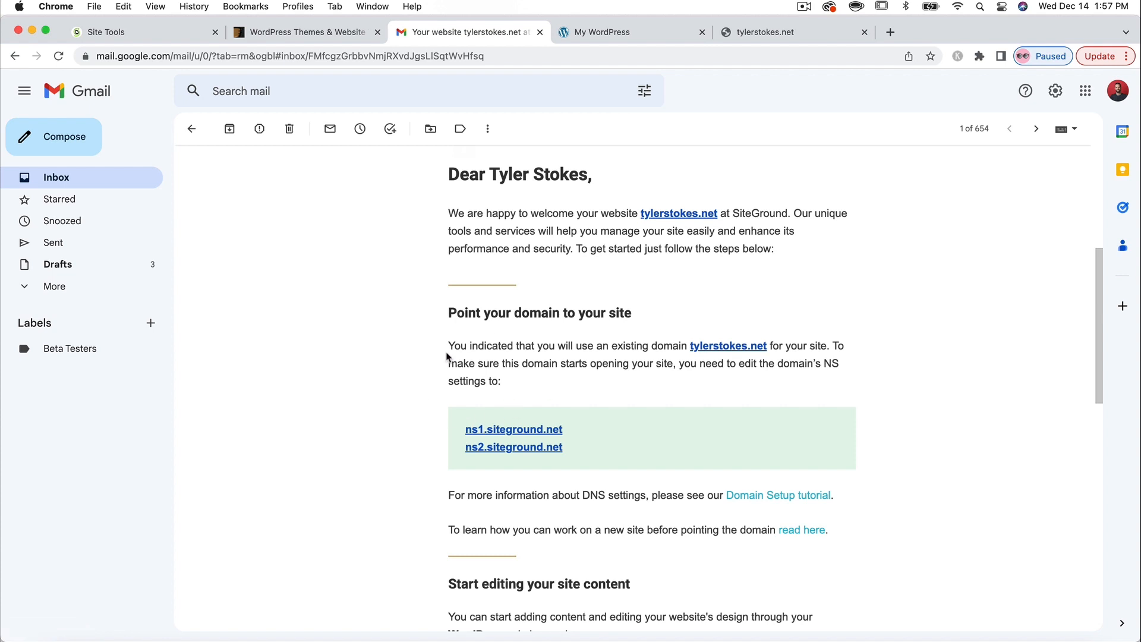
scroll(448, 362, down, 3)
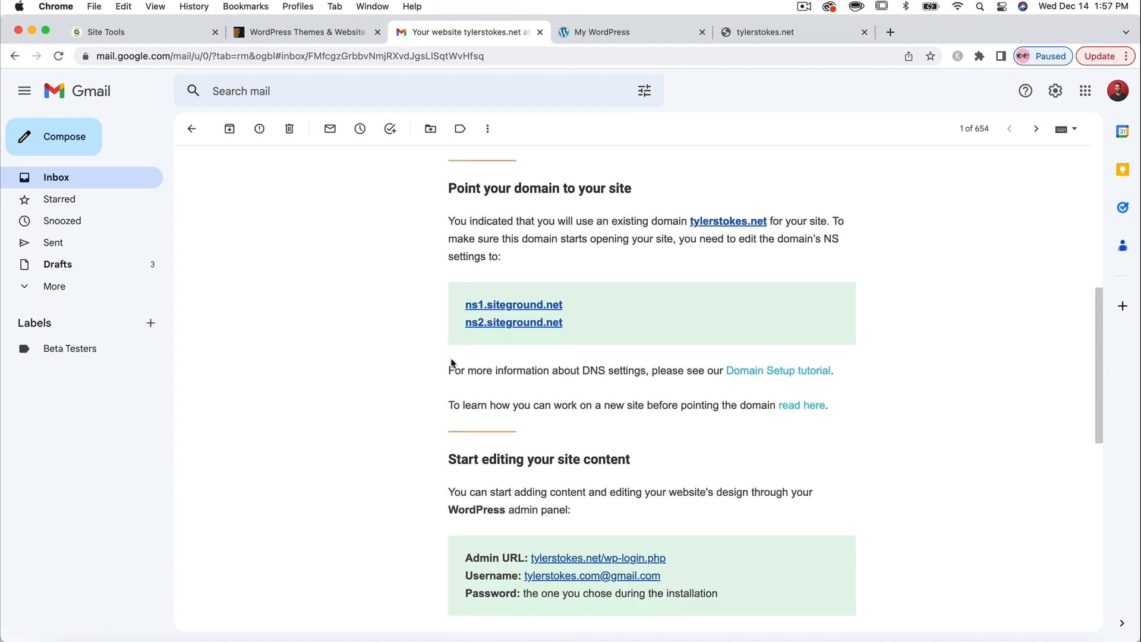
scroll(451, 362, down, 3)
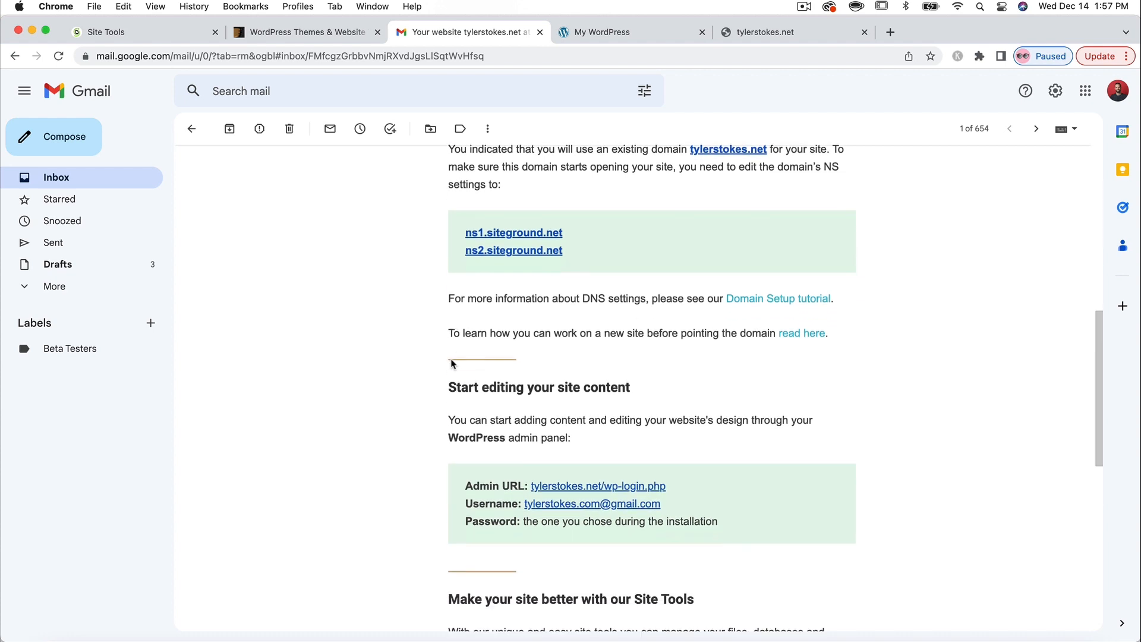
scroll(452, 362, down, 2)
scroll(451, 362, down, 2)
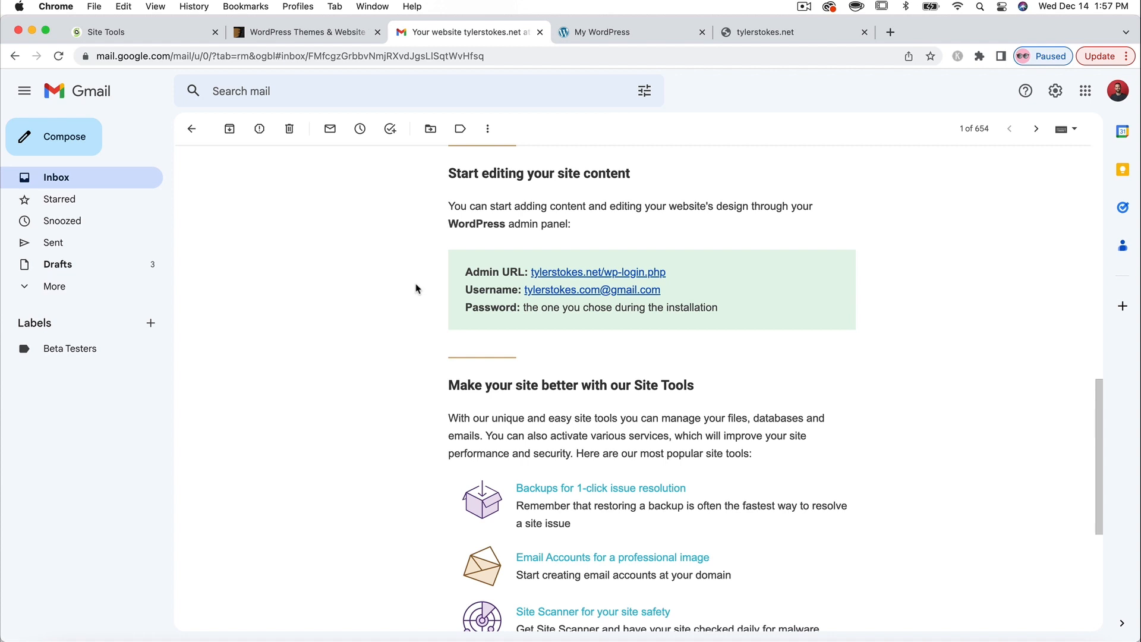
scroll(416, 289, down, 1)
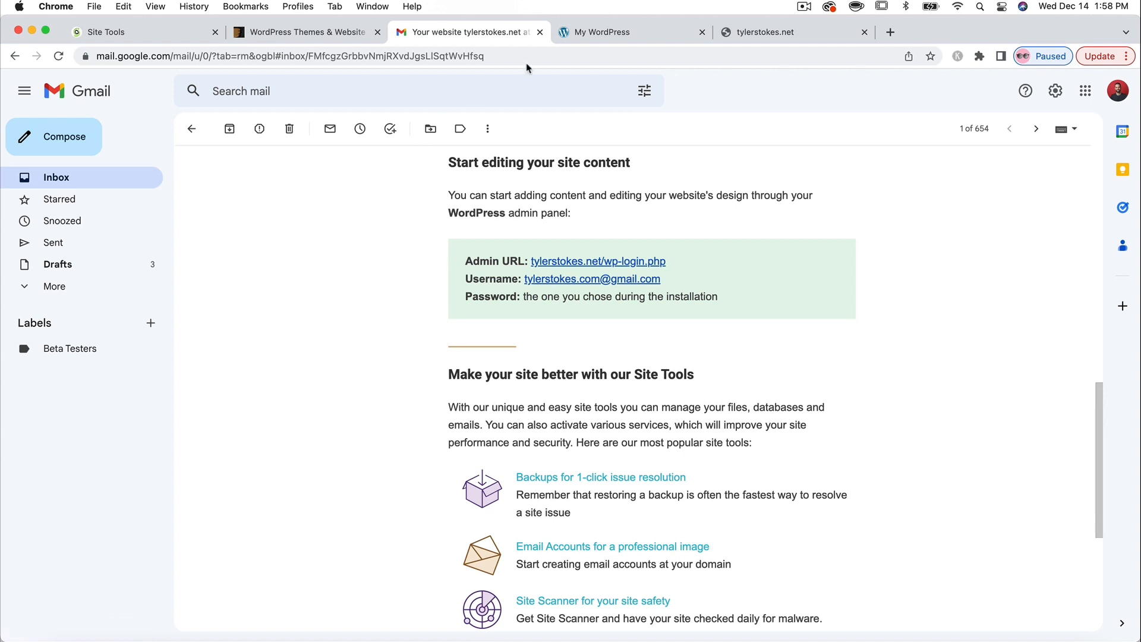
scroll(528, 273, up, 5)
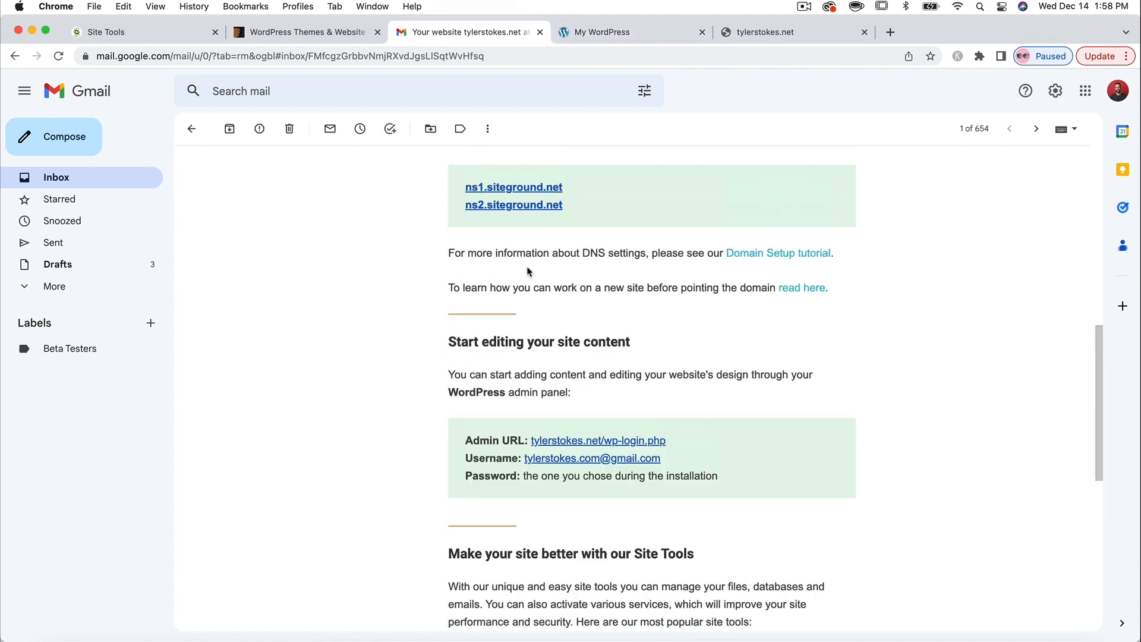
scroll(546, 303, up, 5)
scroll(719, 399, up, 3)
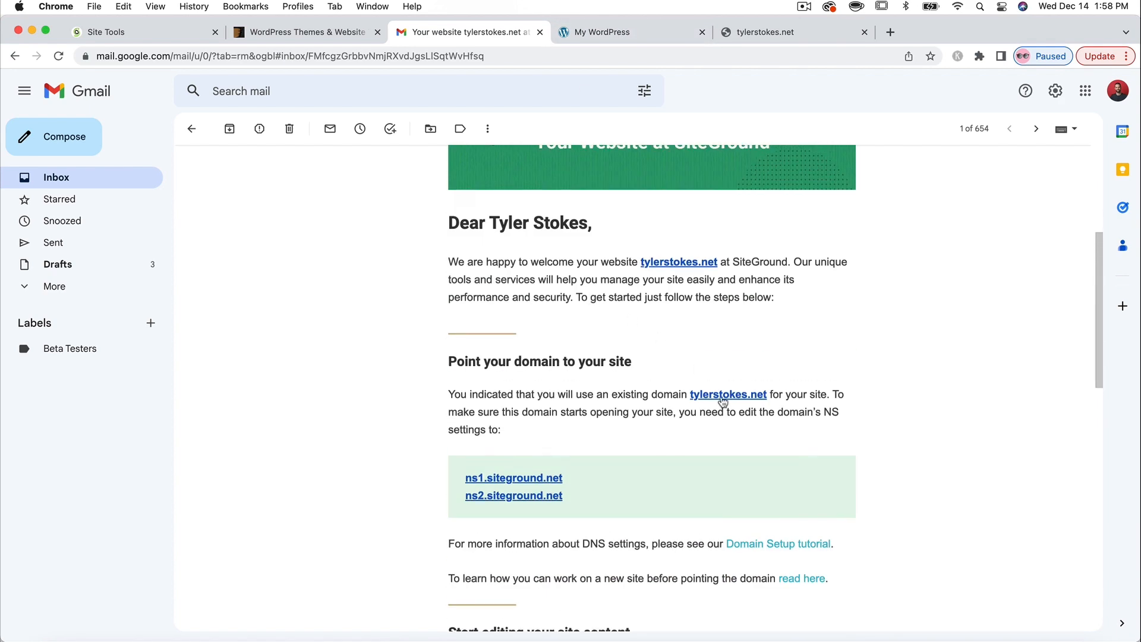
click(692, 266)
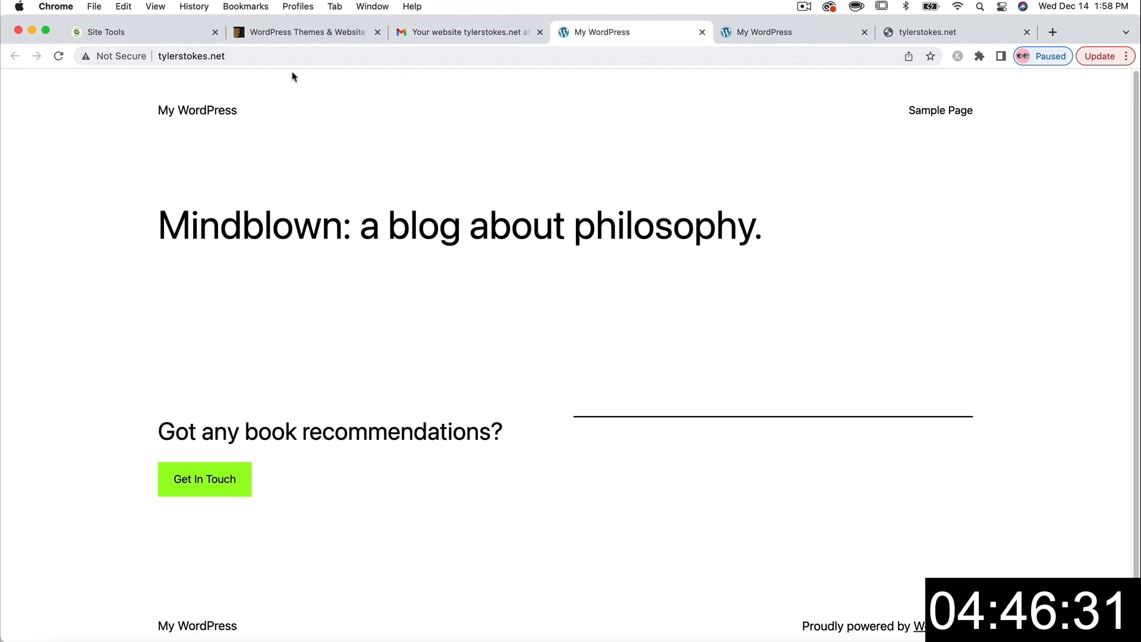
- Follow the welcome email's Admin URL link to the WordPress login page
click(469, 33)
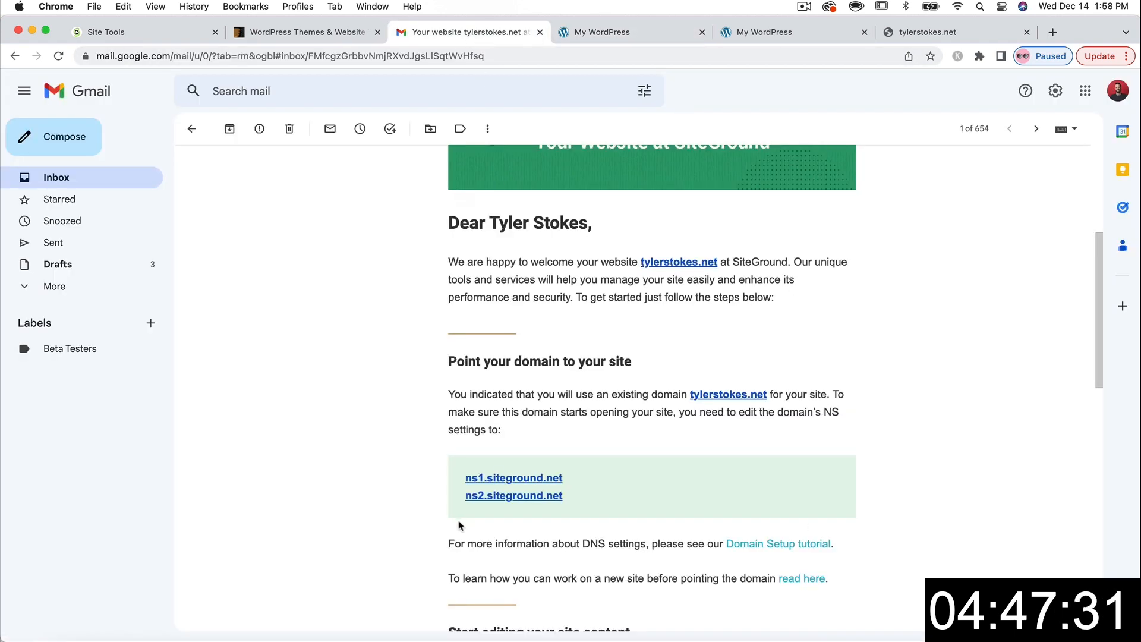
scroll(415, 512, down, 5)
scroll(414, 512, down, 1)
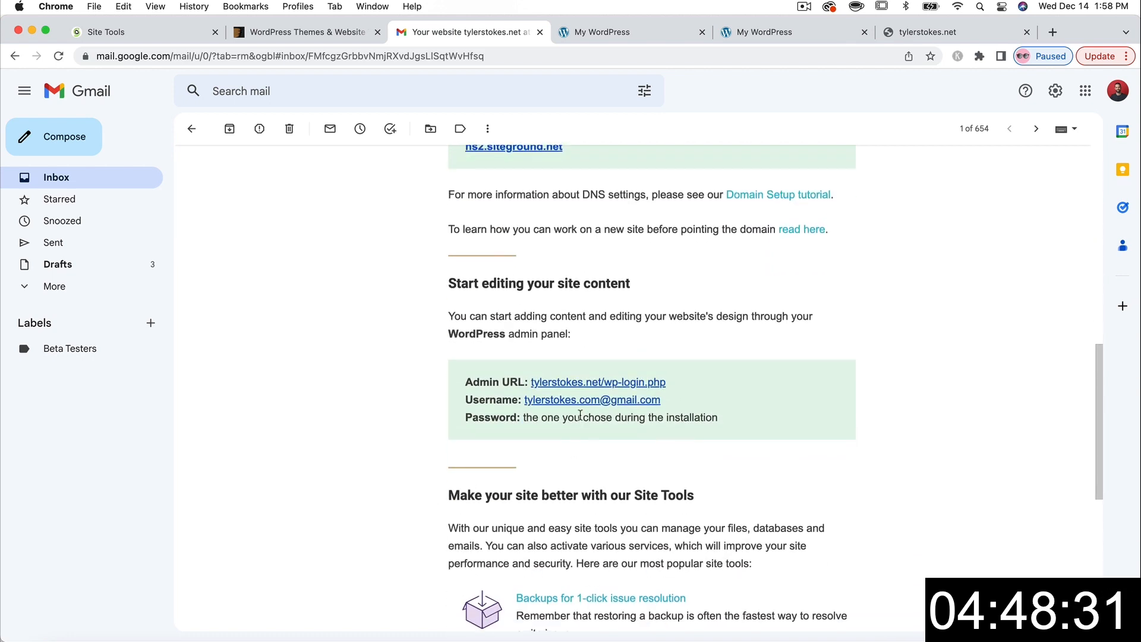
click(579, 384)
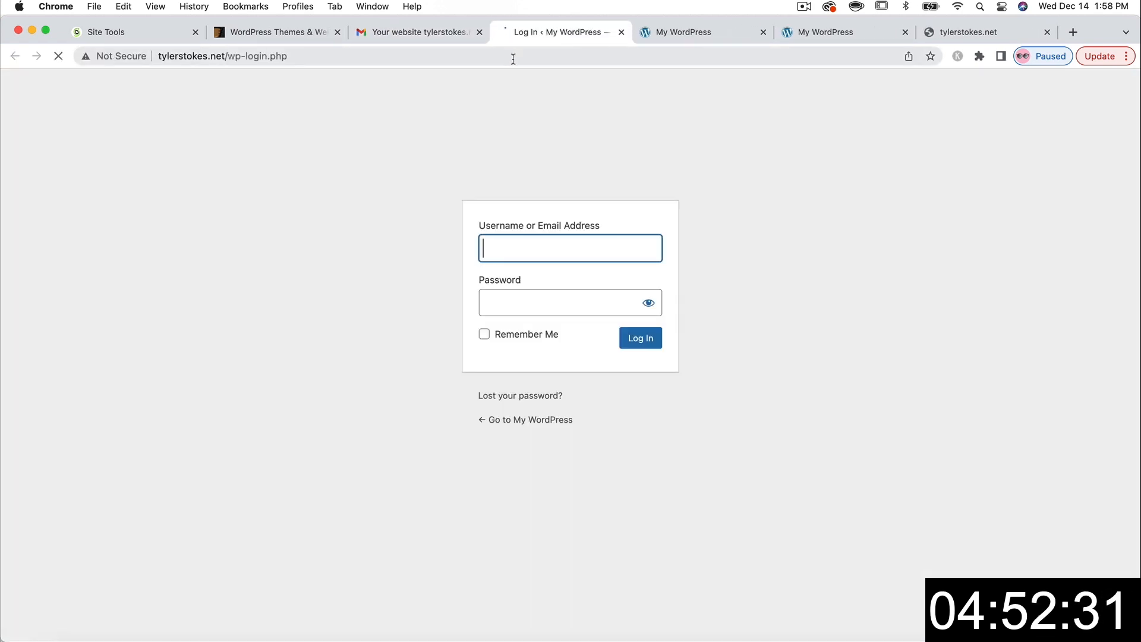
- Load tylerstokes.net/wp-admin in the site's tab
click(672, 36)
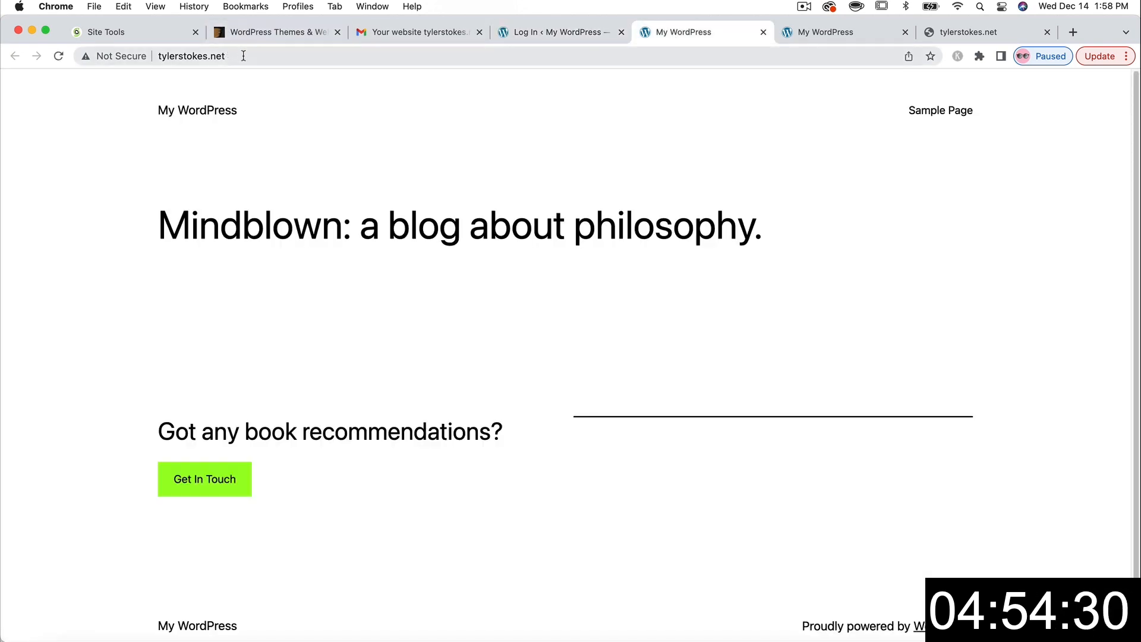
click(264, 55)
click(264, 55)
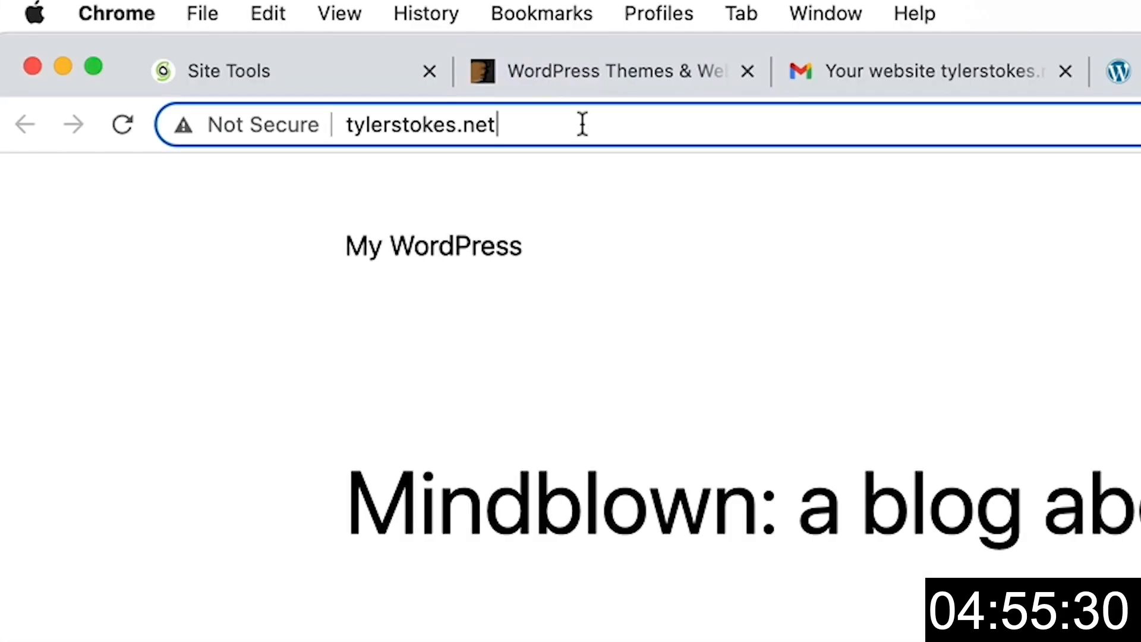
text(/wp)
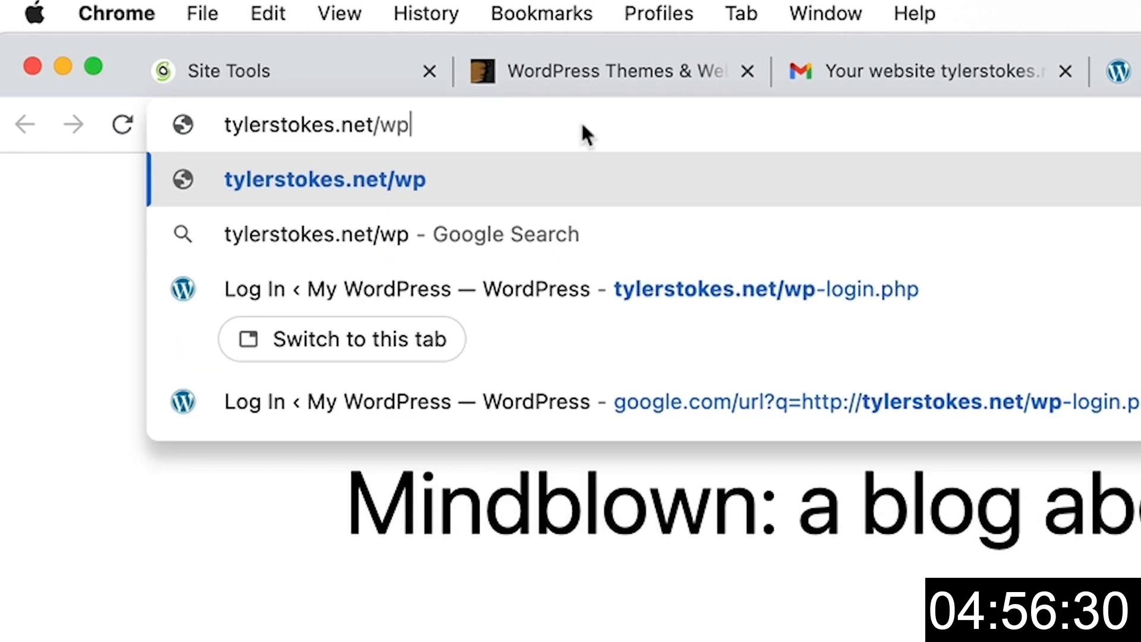
text(-admin)
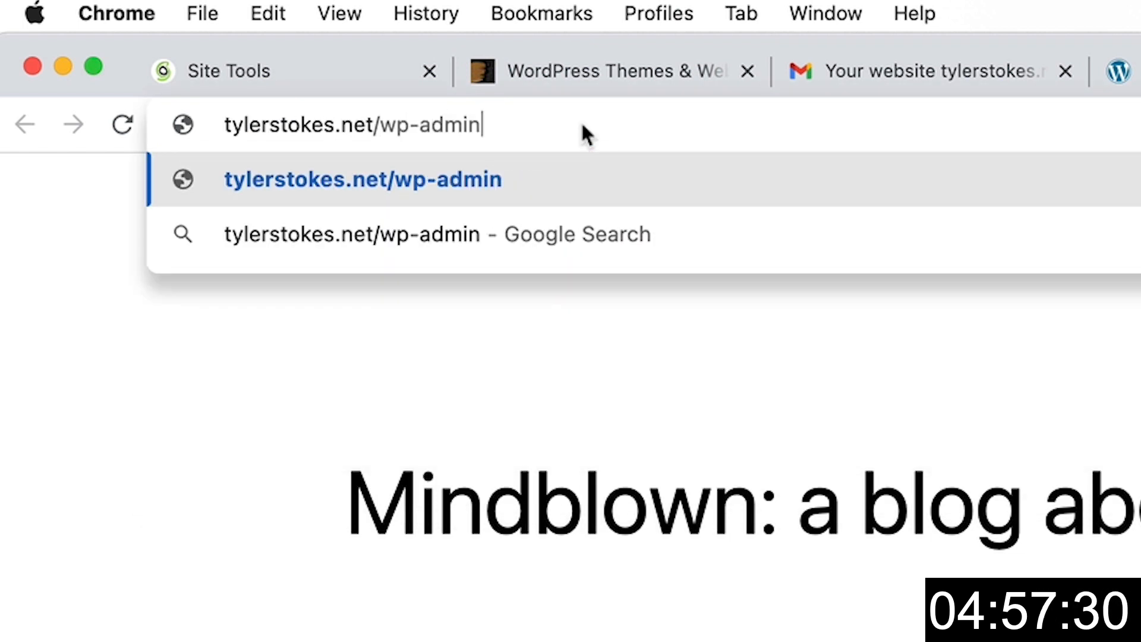
key(Return)
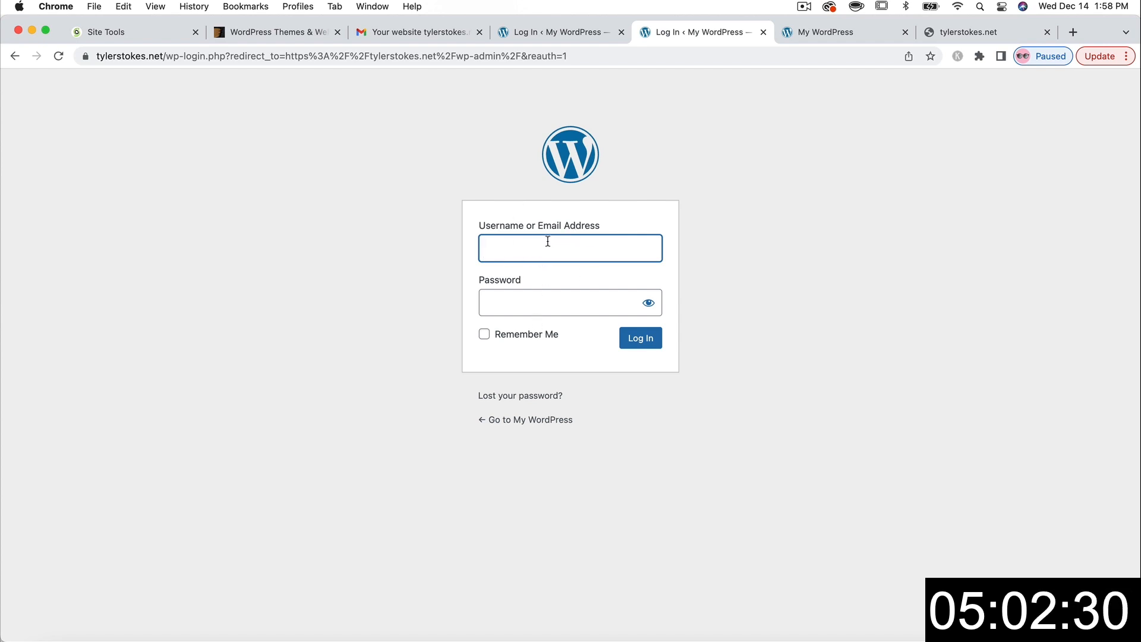
- Log in to WordPress using the saved autofill credentials
text(tyle)
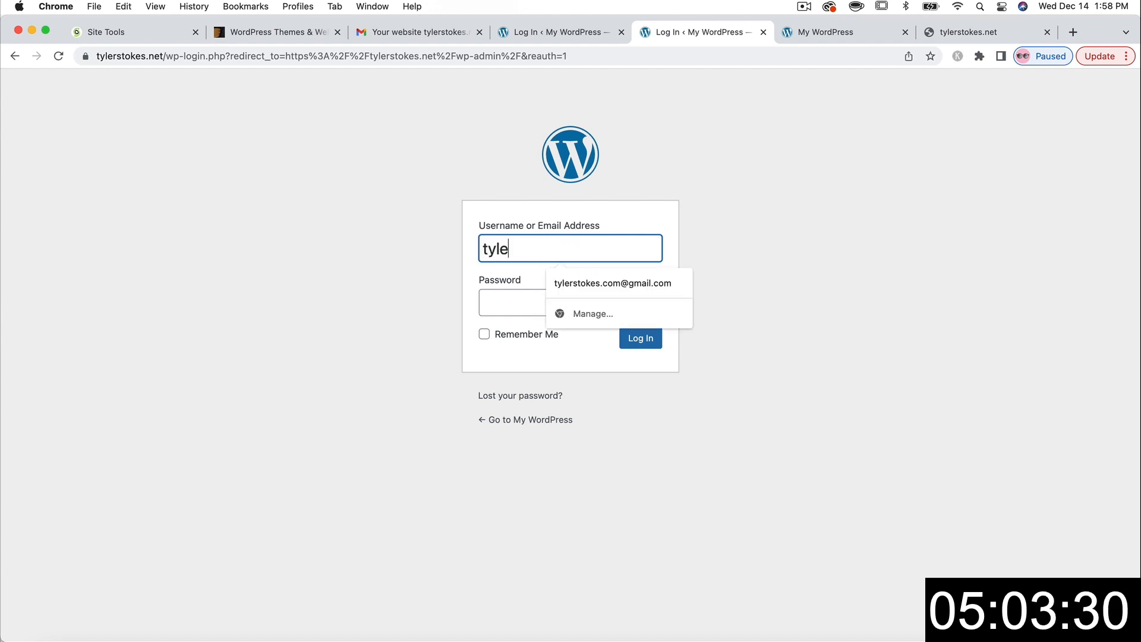
key(Down)
key(Return)
text(••)
click(655, 343)
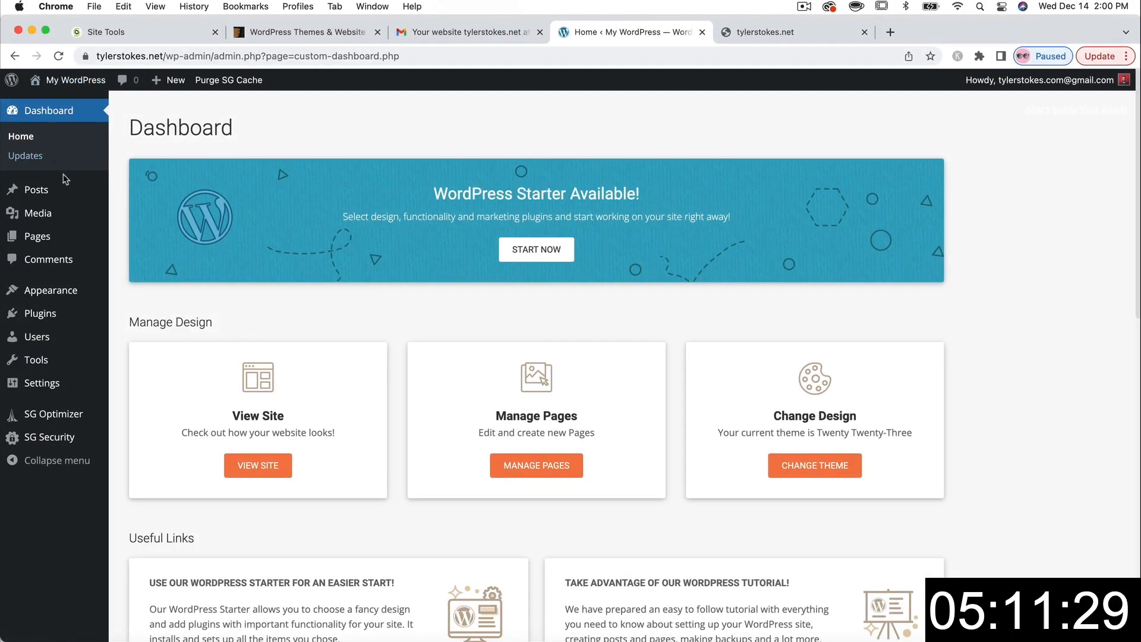
- Open My WordPress > Visit Site in a new tab and switch to it
mouse_move(60, 80)
right_click(36, 100)
click(65, 104)
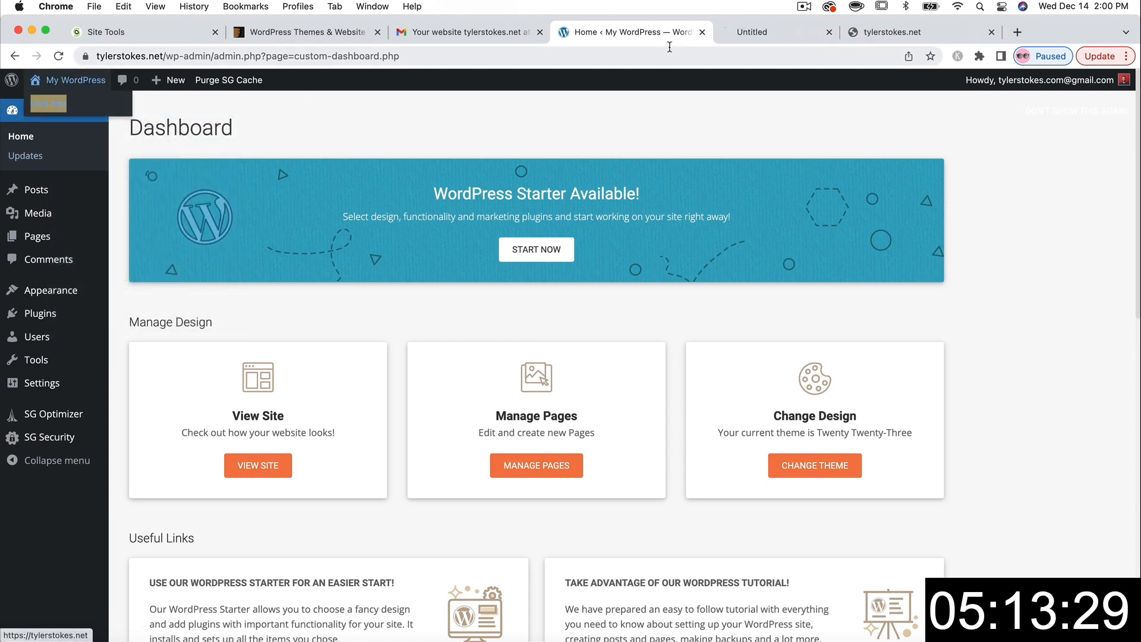
click(746, 37)
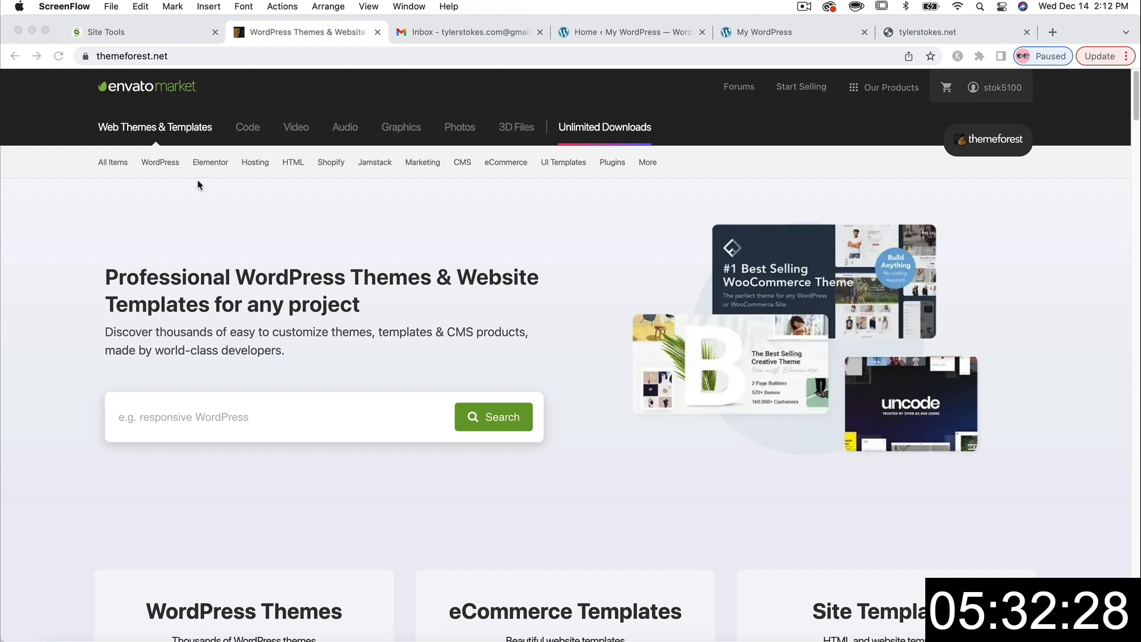
- Browse ThemeForest's popular WordPress themes and open Avada's ($69) live preview
click(167, 194)
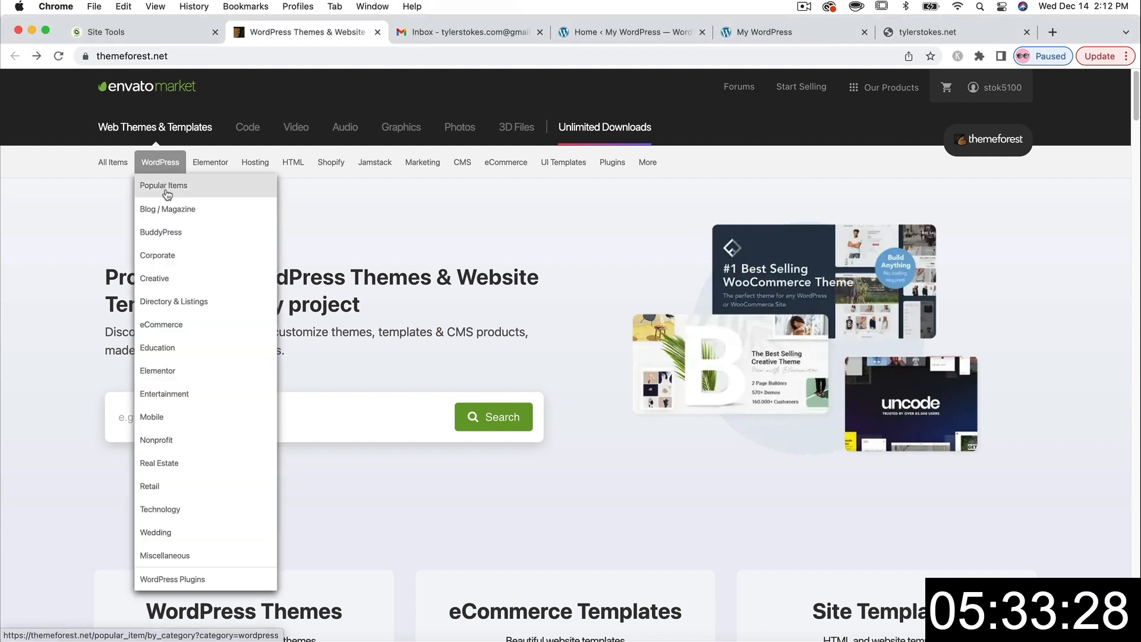
click(167, 190)
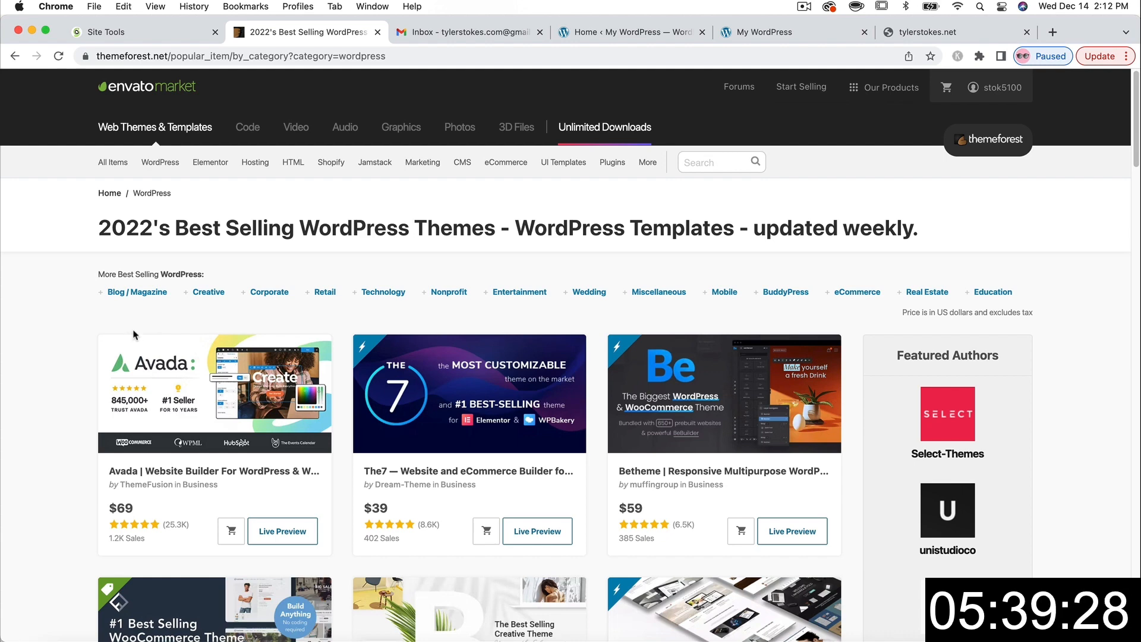
scroll(84, 326, down, 1)
scroll(84, 326, down, 5)
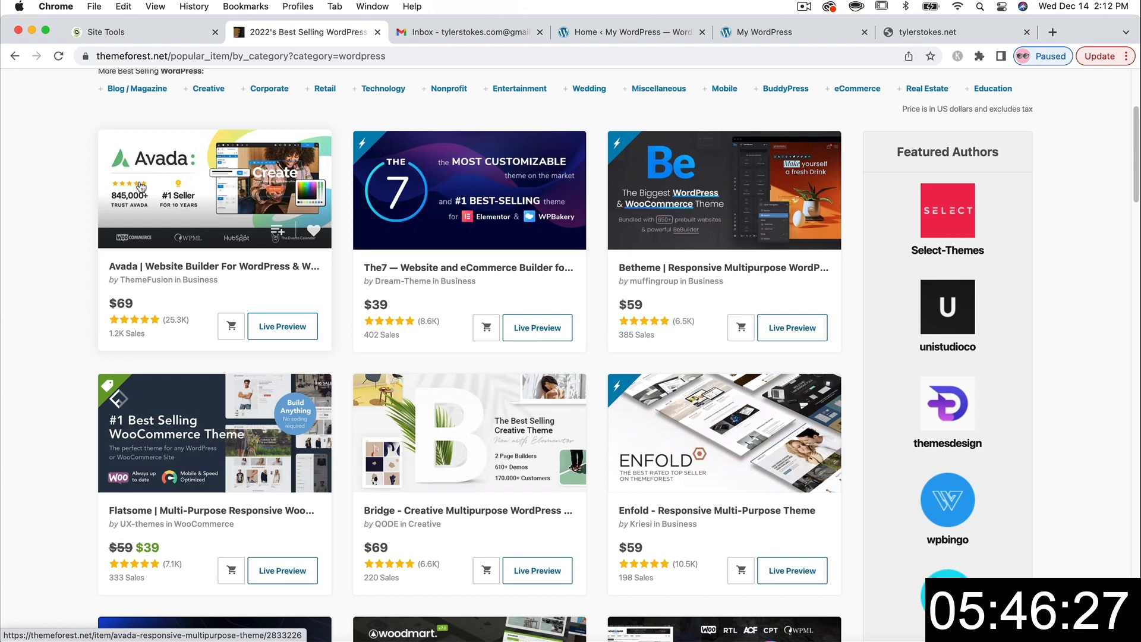
click(275, 328)
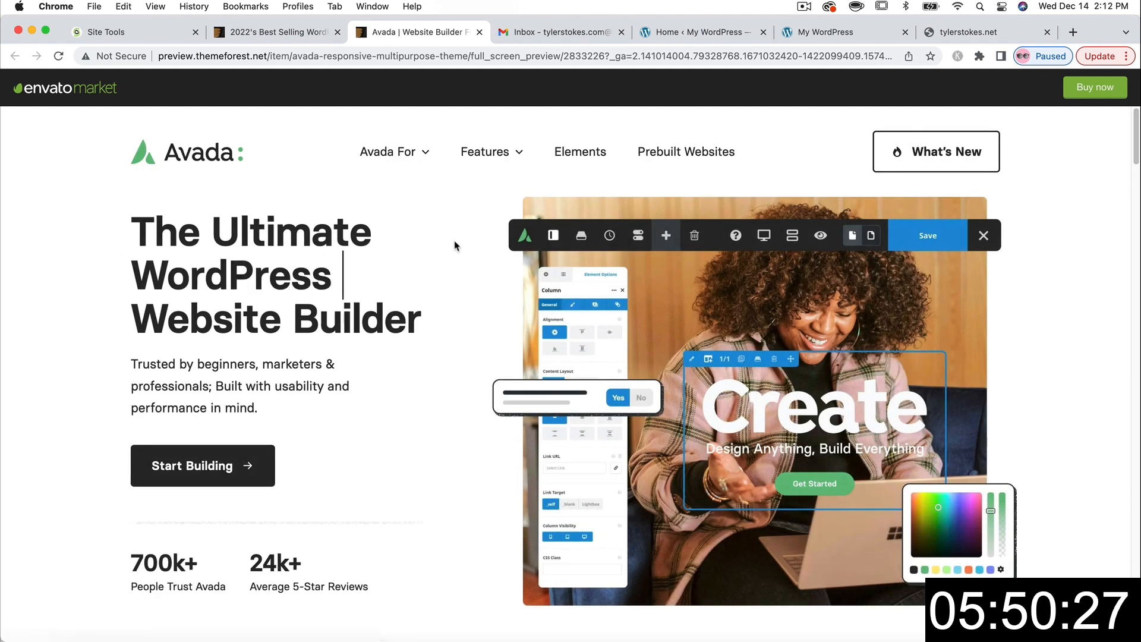
- Find the Business Coach Website among Avada's prebuilt websites and open it
click(666, 159)
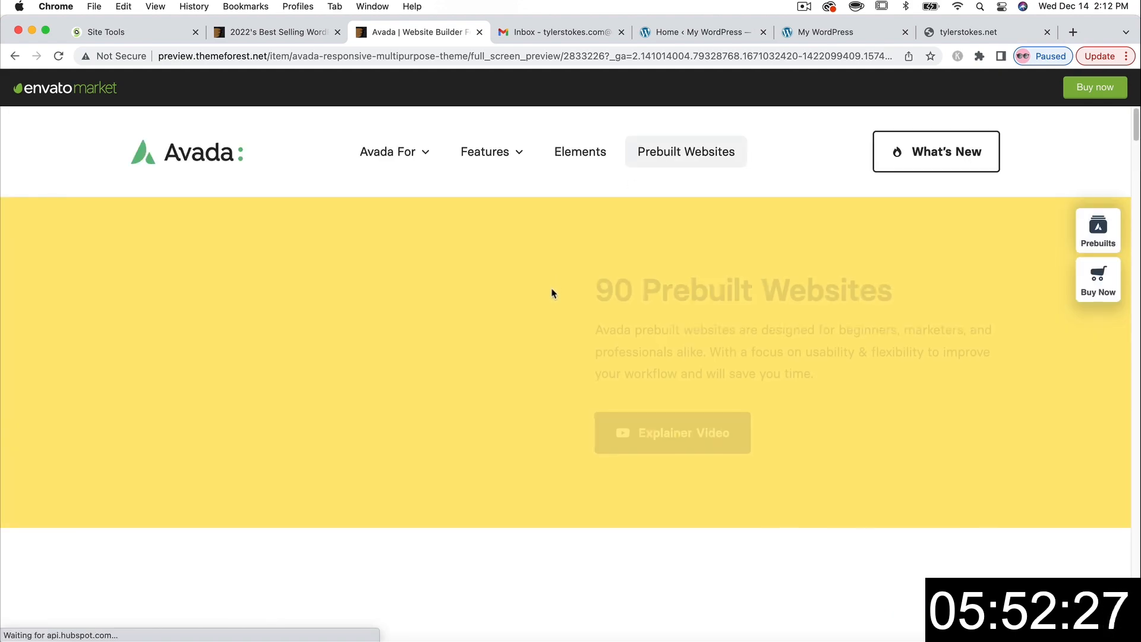
scroll(553, 294, down, 1)
scroll(553, 294, down, 12)
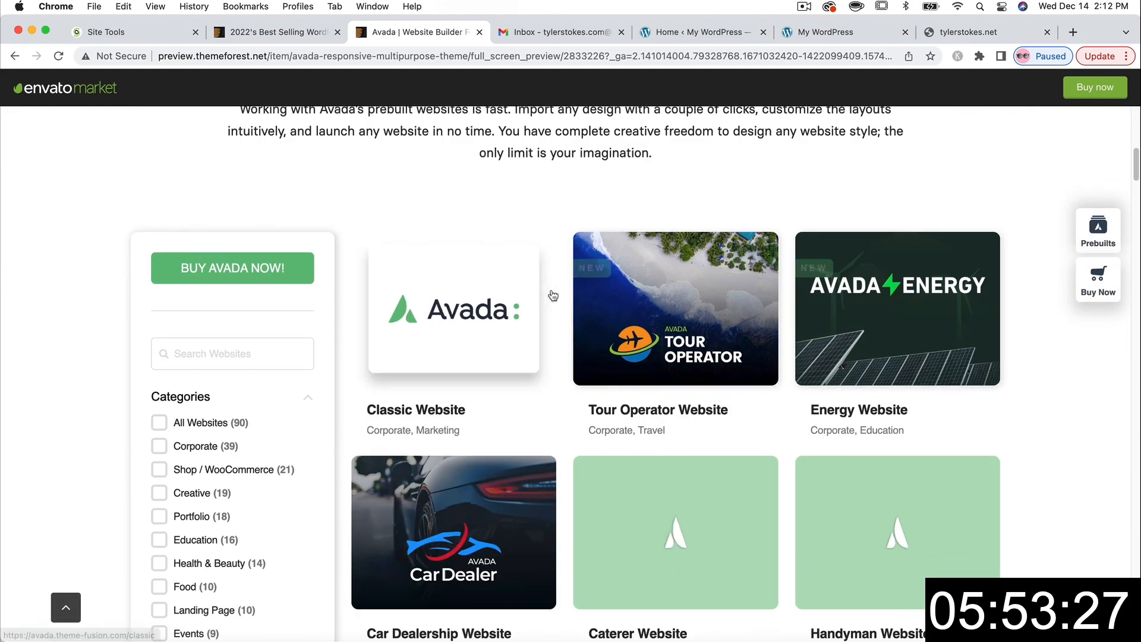
scroll(642, 306, down, 1)
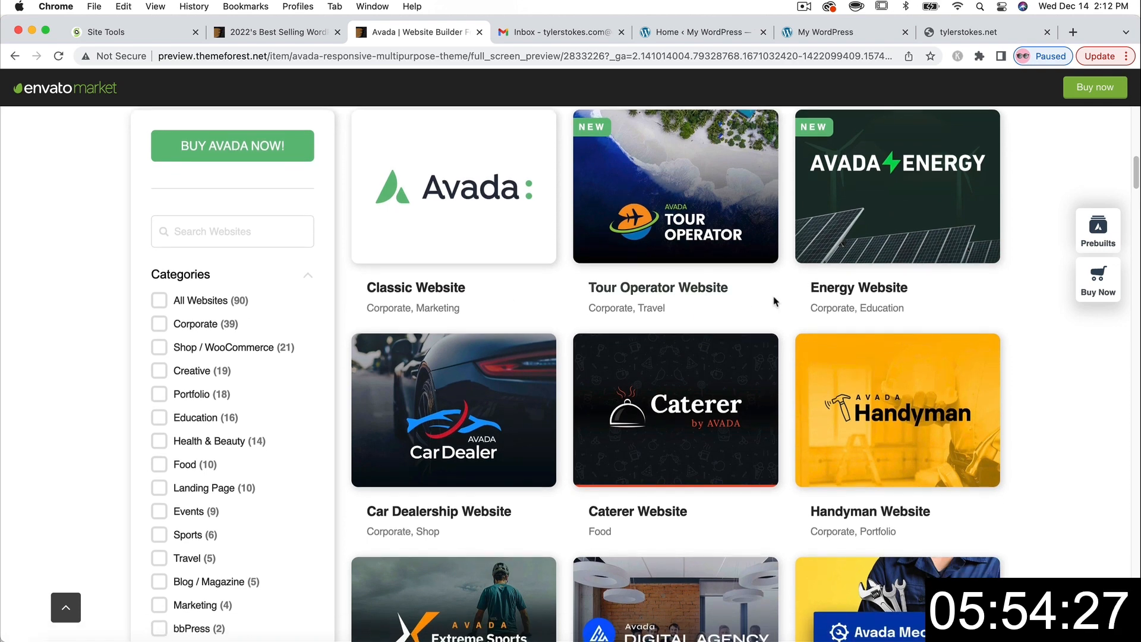
scroll(772, 294, down, 3)
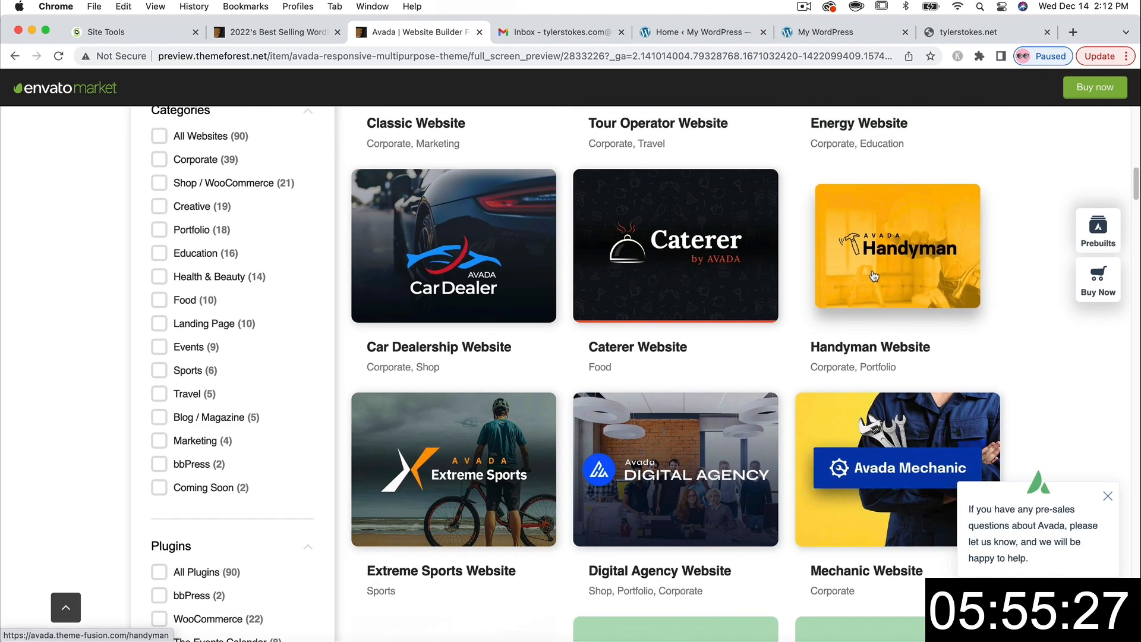
scroll(766, 292, down, 3)
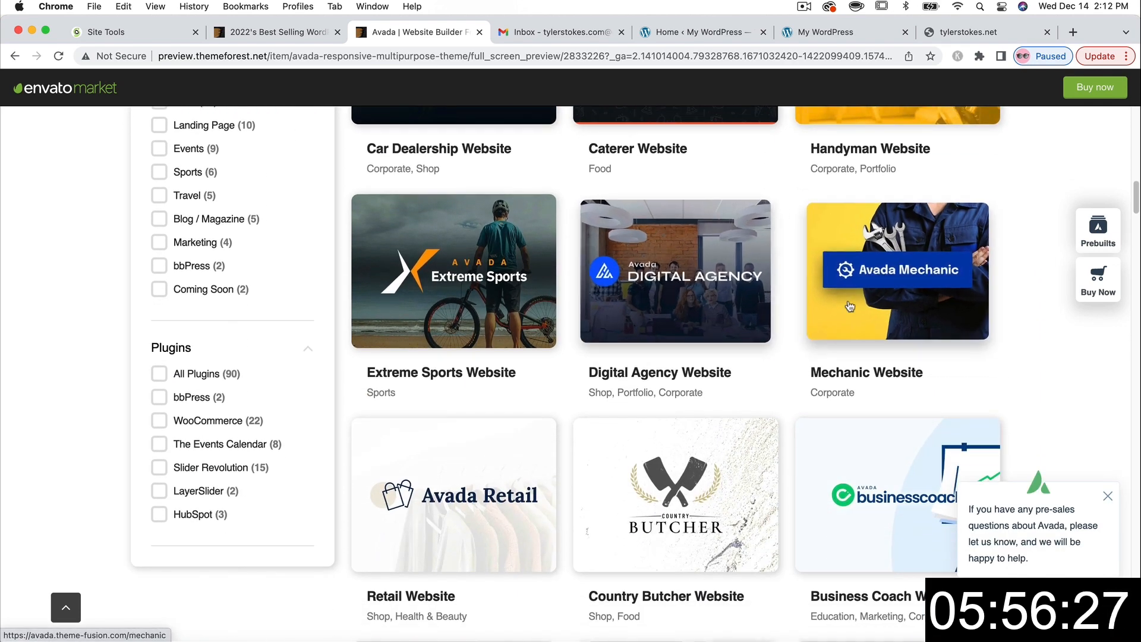
scroll(721, 285, down, 3)
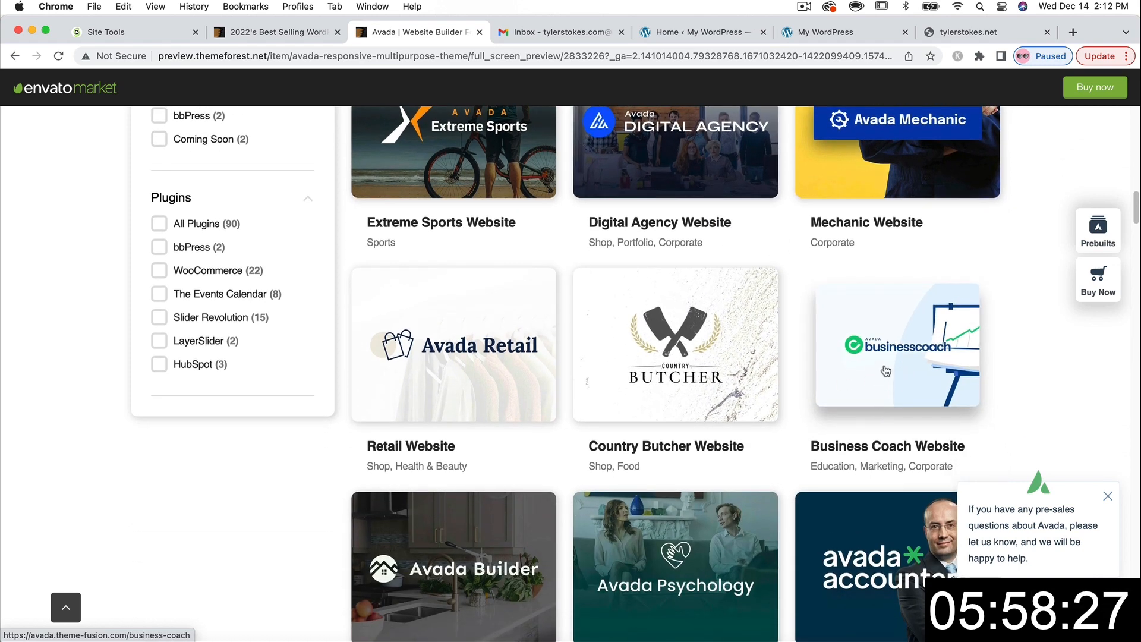
click(886, 369)
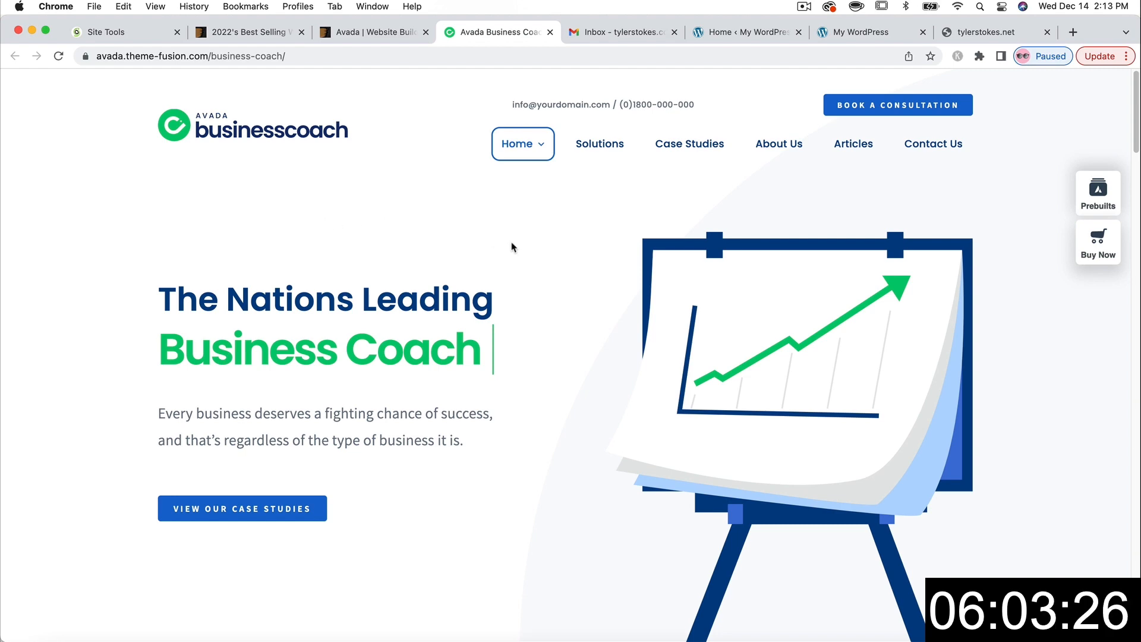
- Browse the Business Coach demo, then return to the best-selling themes listing
scroll(512, 247, down, 10)
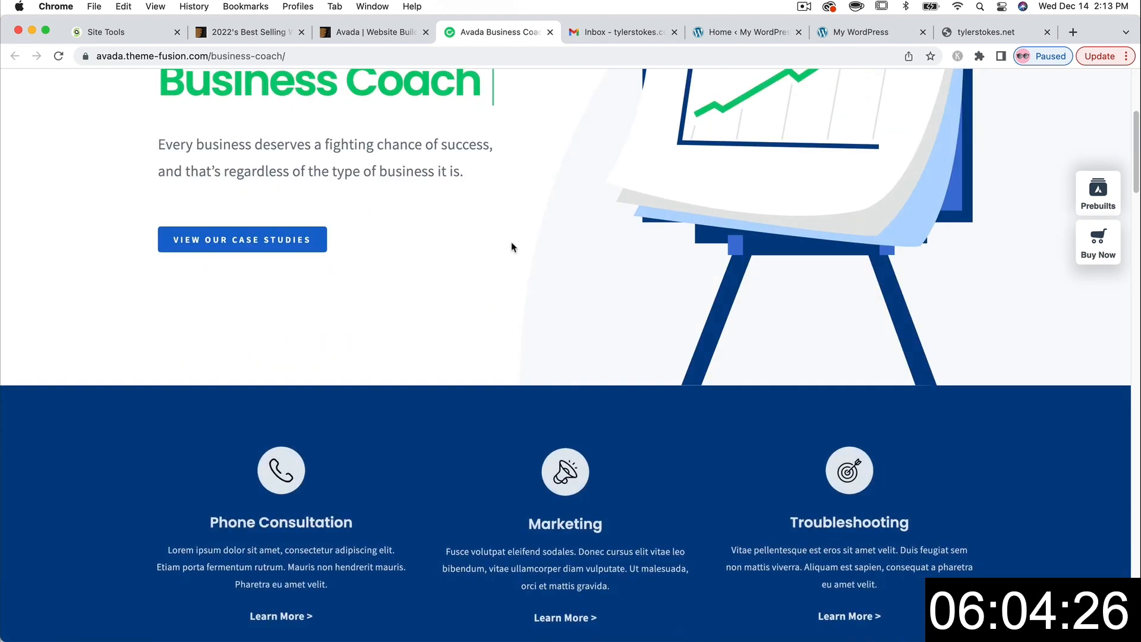
scroll(512, 246, down, 5)
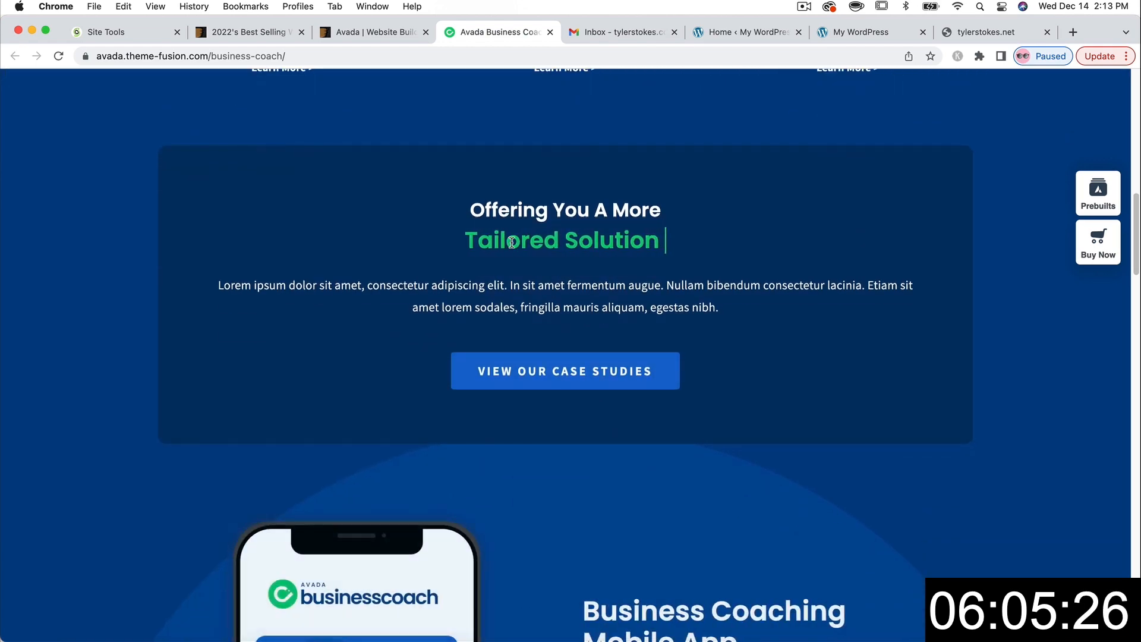
scroll(512, 246, down, 4)
scroll(512, 246, up, 13)
scroll(512, 246, up, 5)
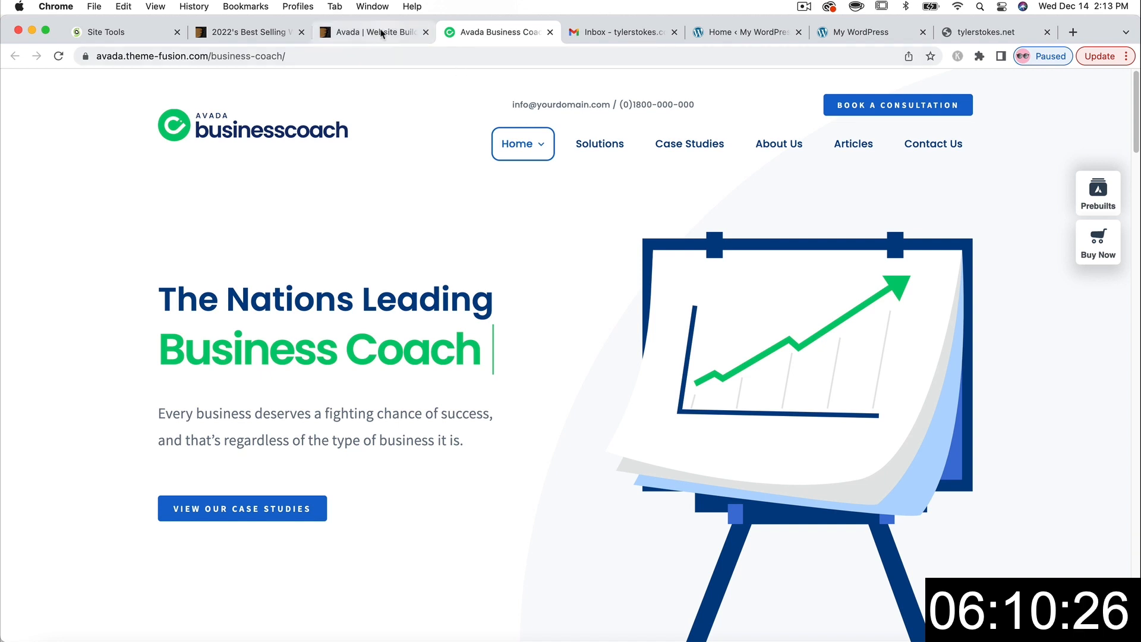
click(271, 32)
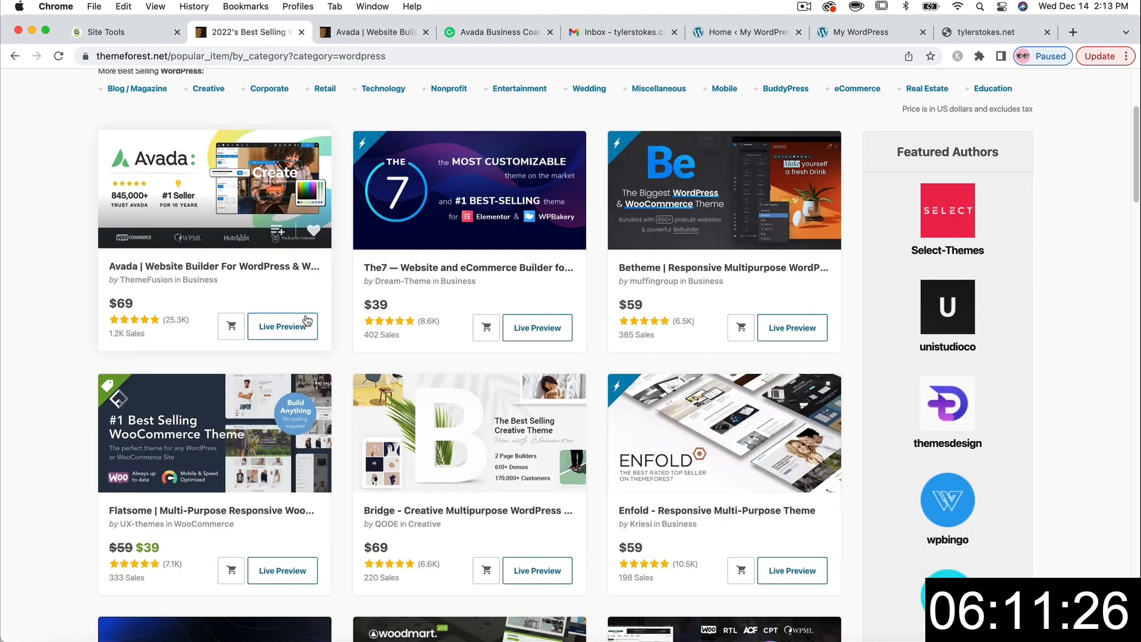
- Add Avada to the cart and pay $69.00 through secure PayPal checkout
click(231, 330)
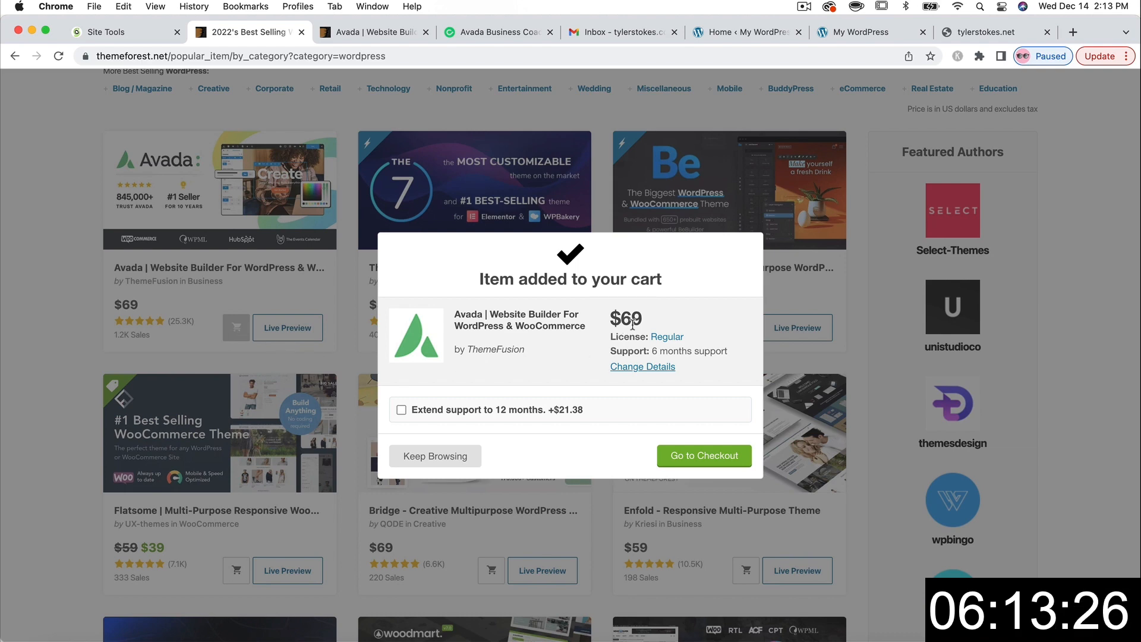
click(689, 457)
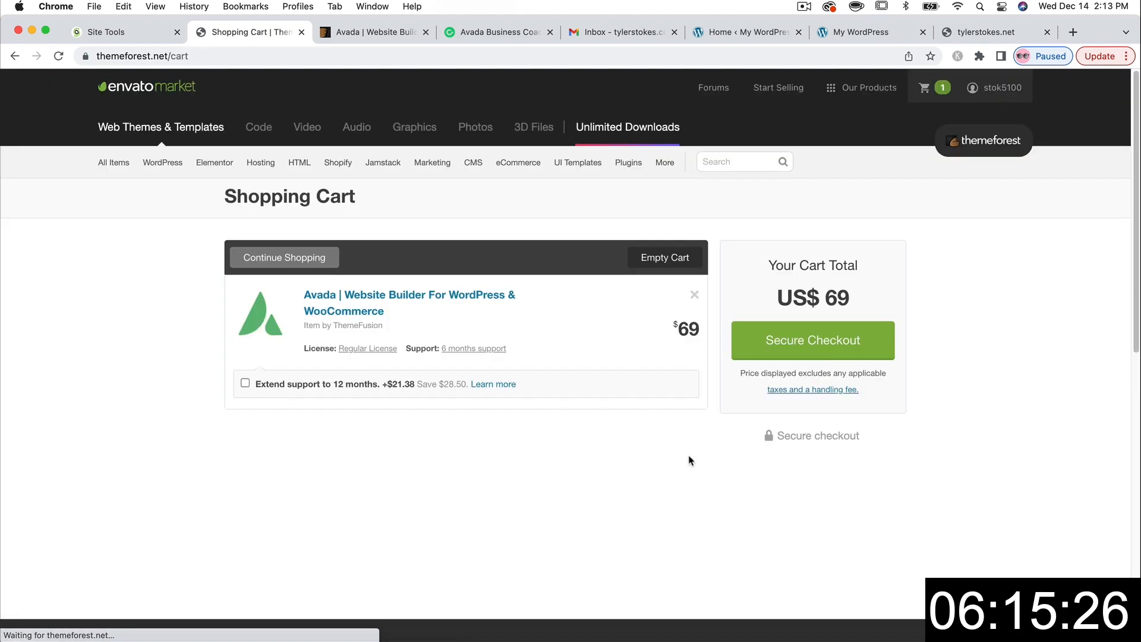
click(802, 339)
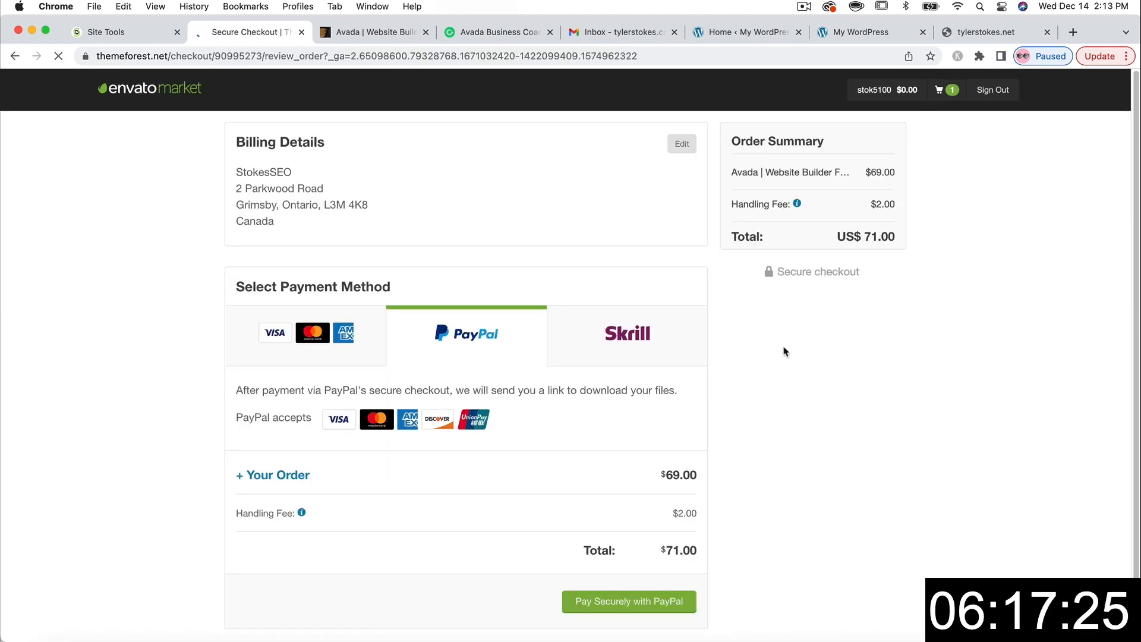
click(617, 603)
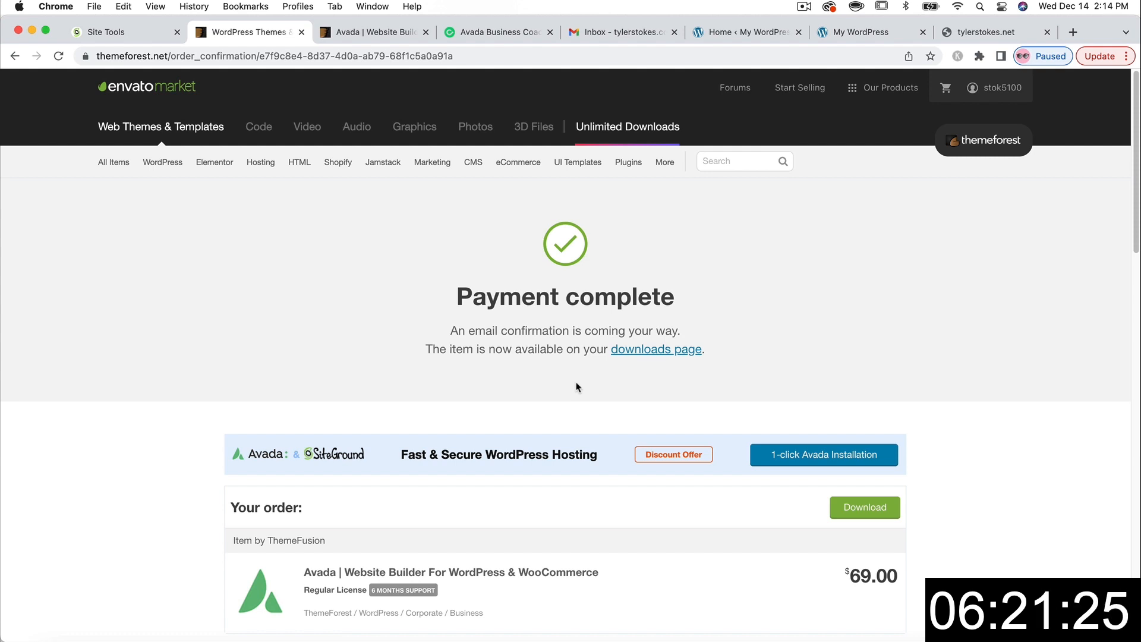
click(647, 353)
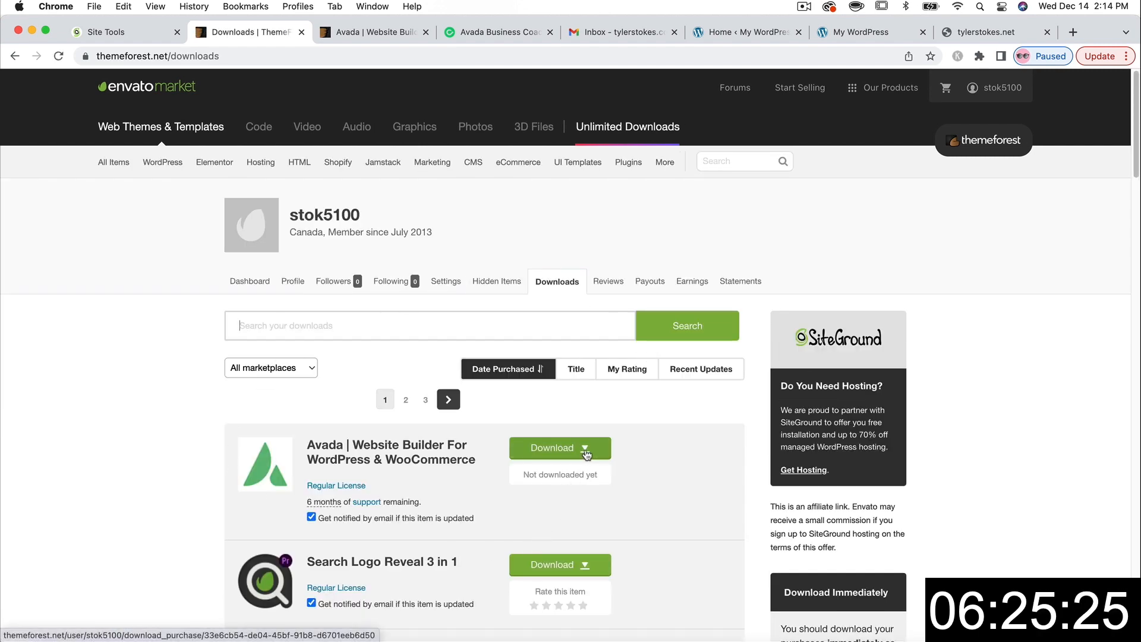
- Download Avada's installable WordPress file and license certificate PDF, then return to WordPress
click(585, 453)
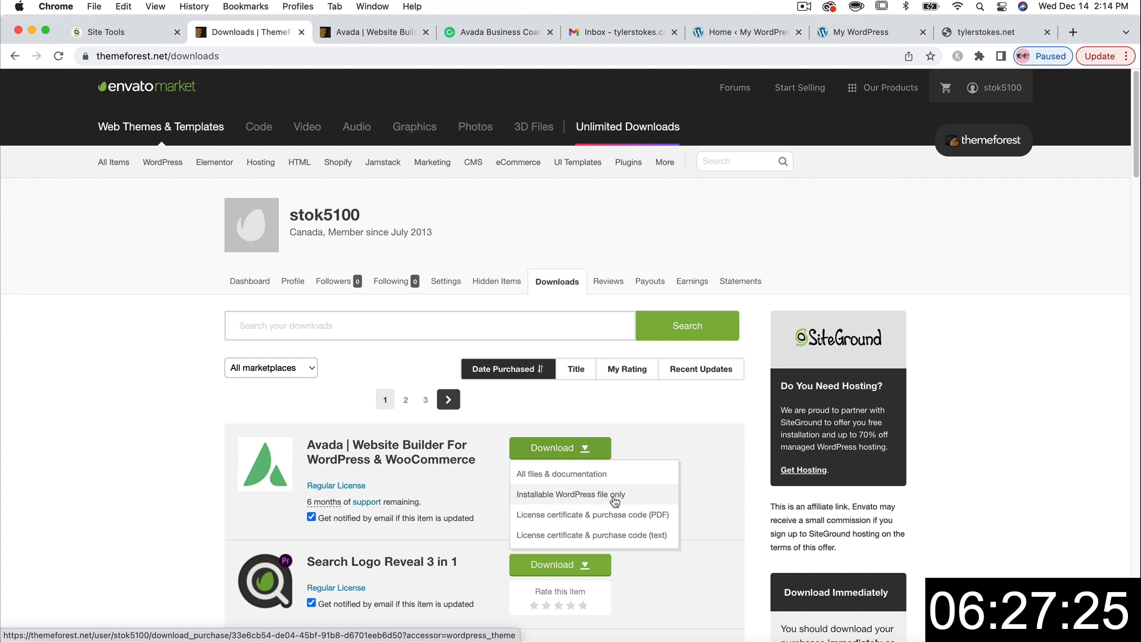
click(586, 498)
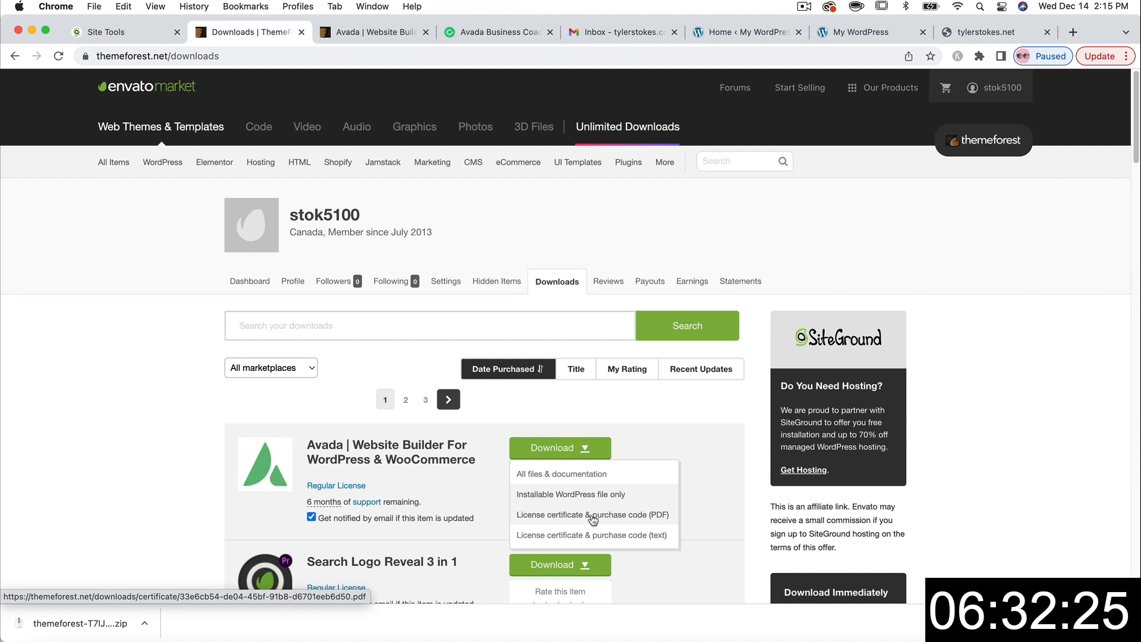
click(592, 520)
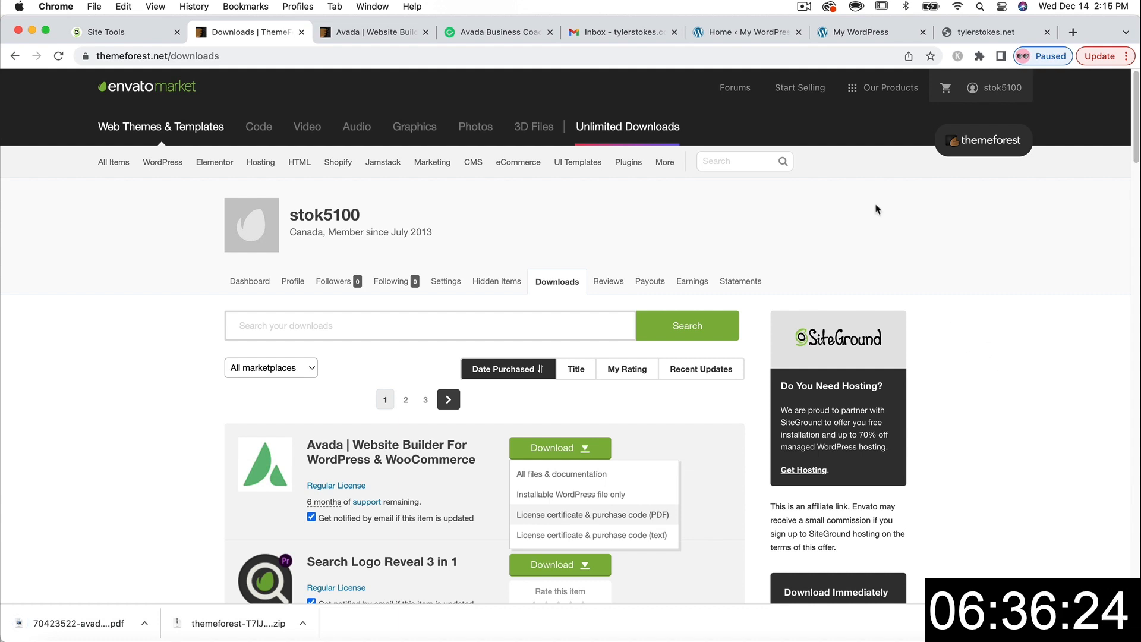
click(742, 34)
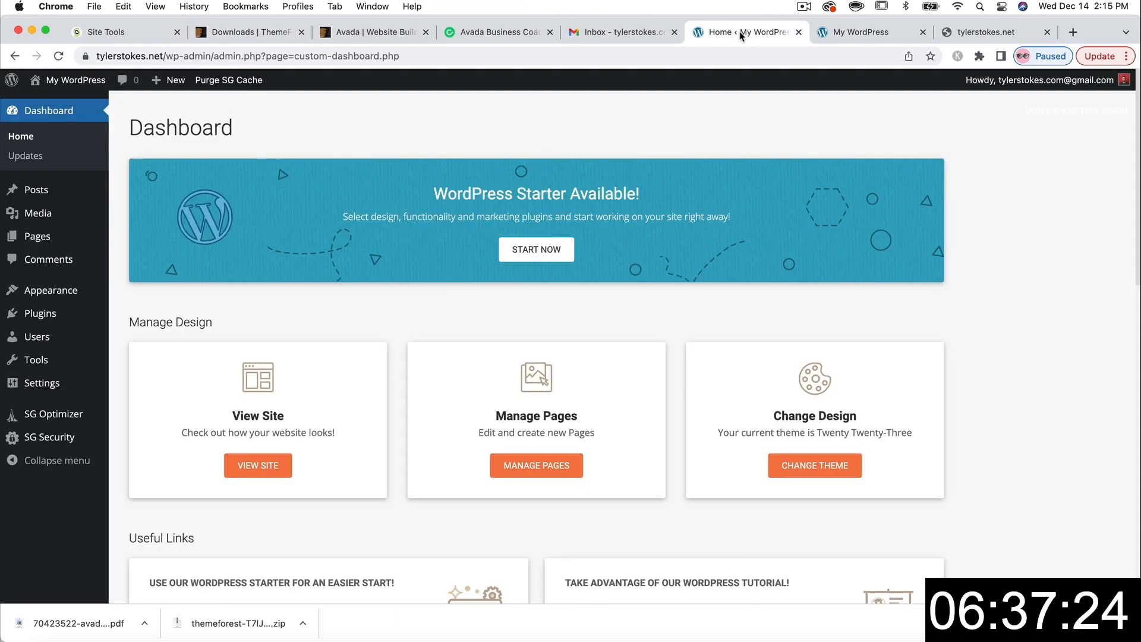
- Go to Appearance > Themes > Add New and bring up the Upload Theme panel
click(52, 293)
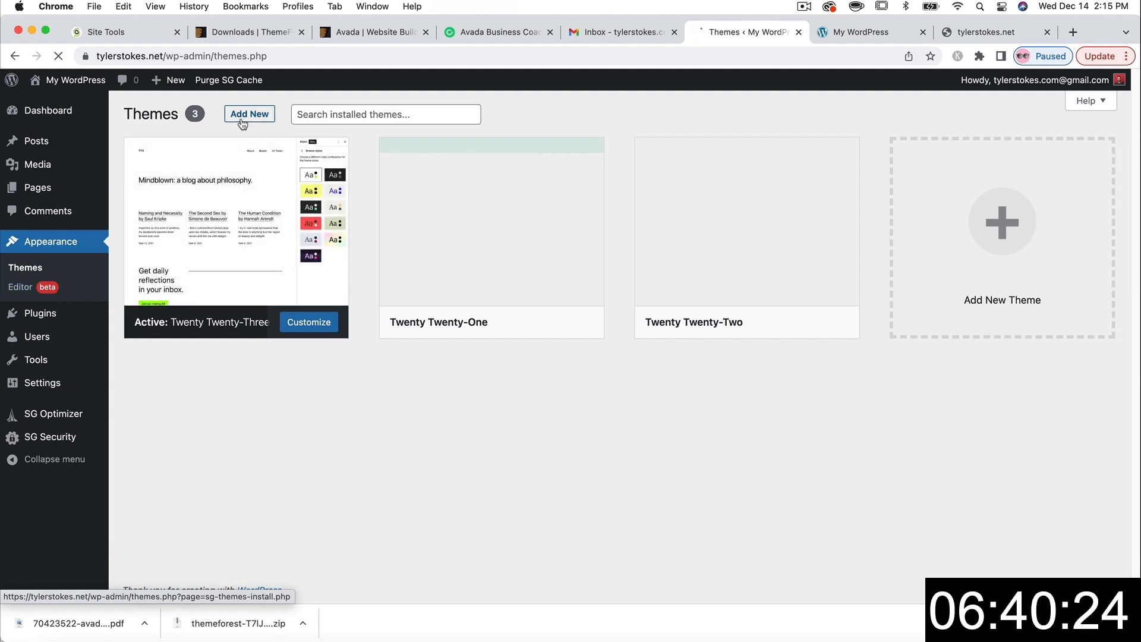
click(243, 118)
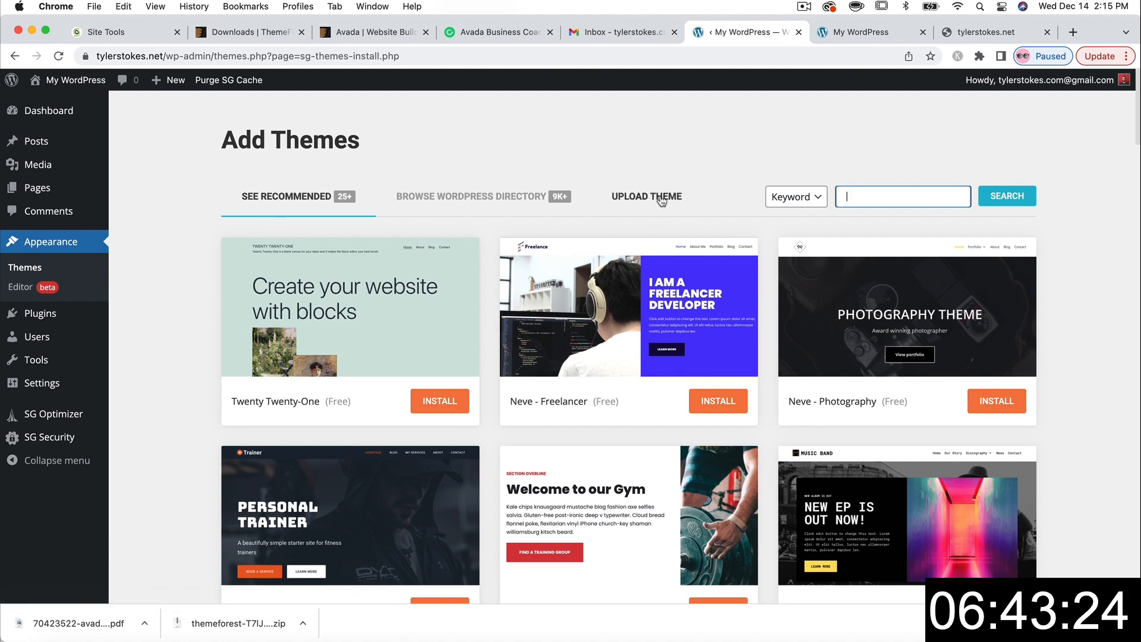
click(640, 200)
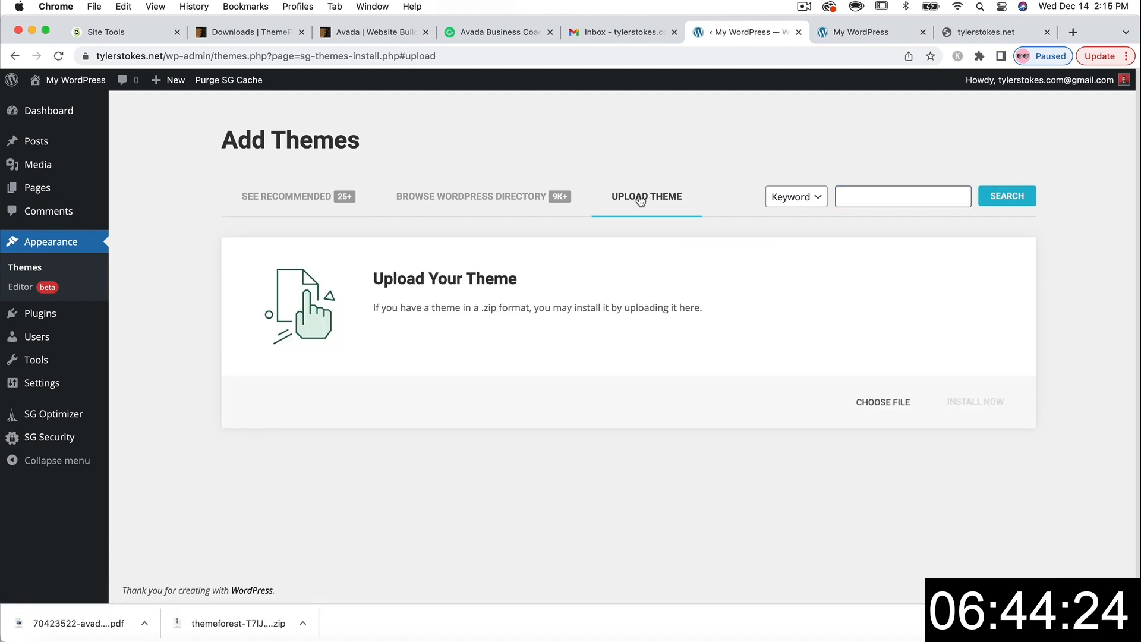
- Upload the themeforest Avada zip from Downloads, install it, and activate Avada
click(883, 403)
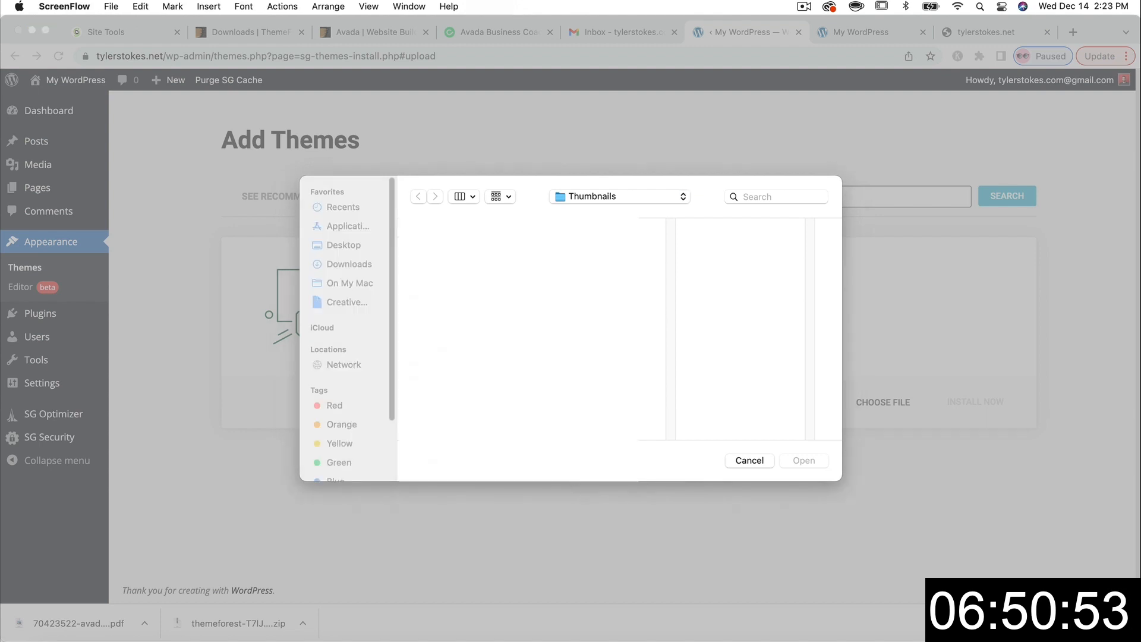
click(351, 264)
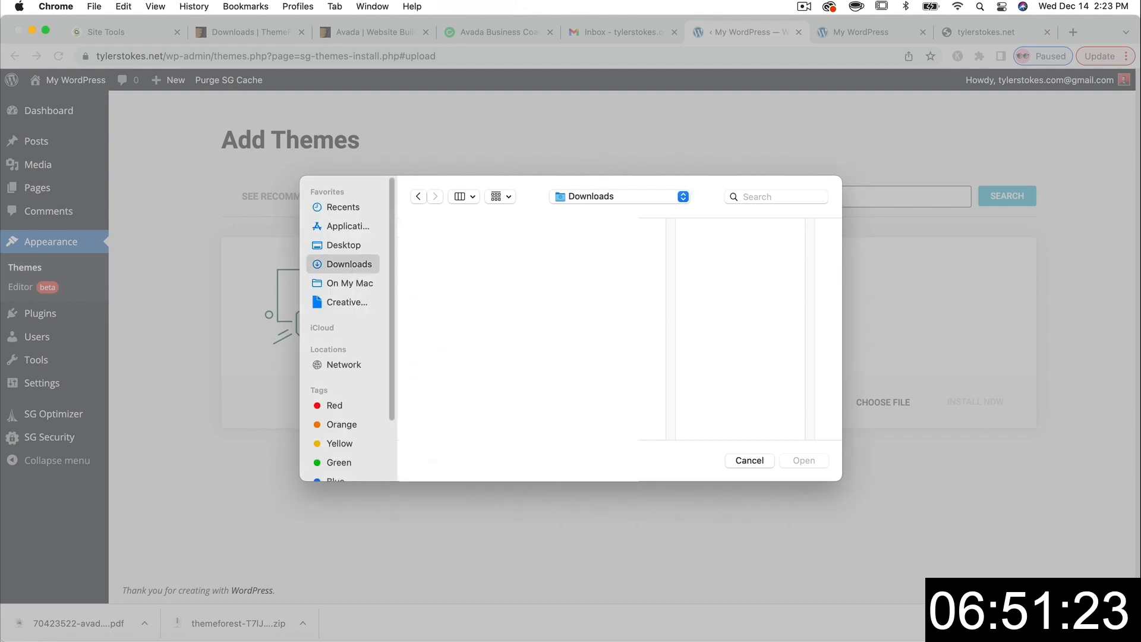
click(804, 461)
click(974, 402)
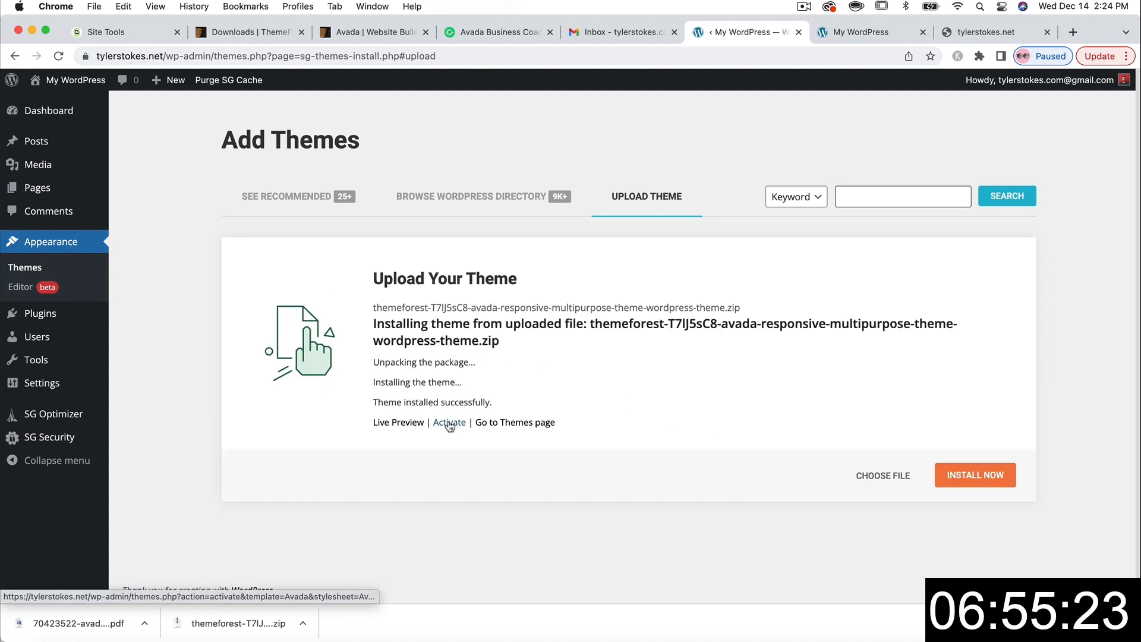
click(449, 424)
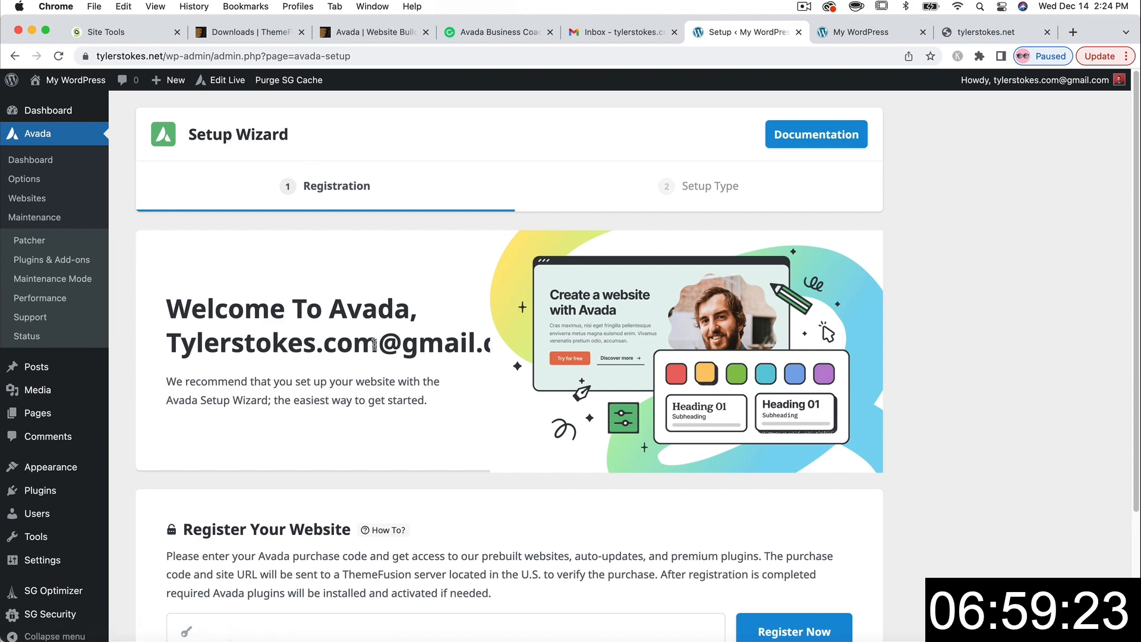
- Copy the Item Purchase Code from the Avada license certificate PDF
scroll(373, 342, down, 4)
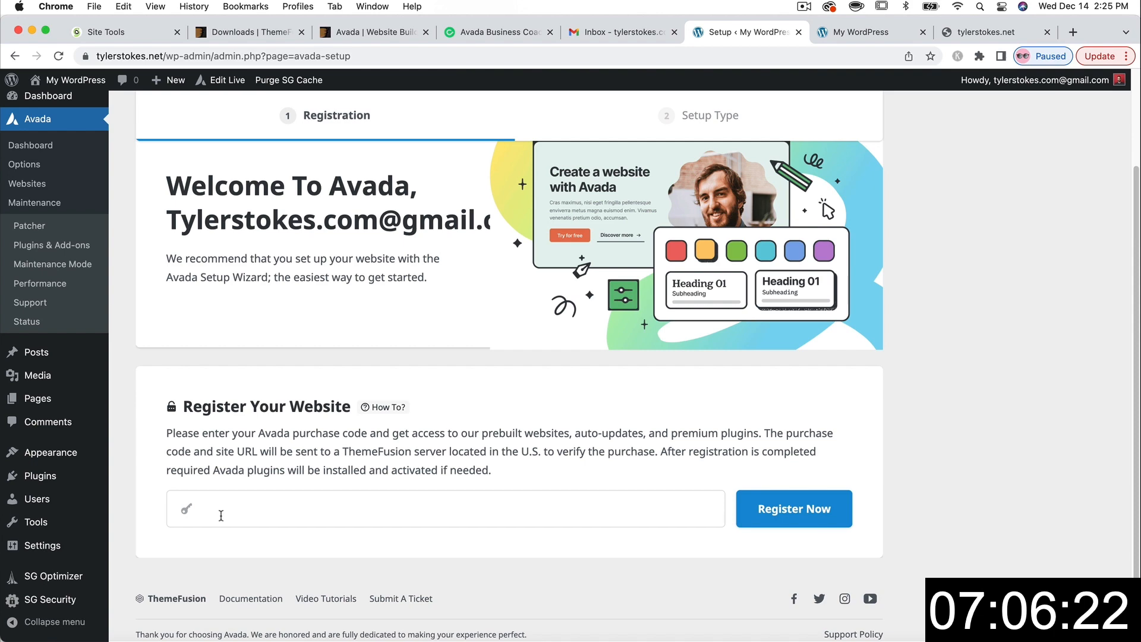
click(102, 634)
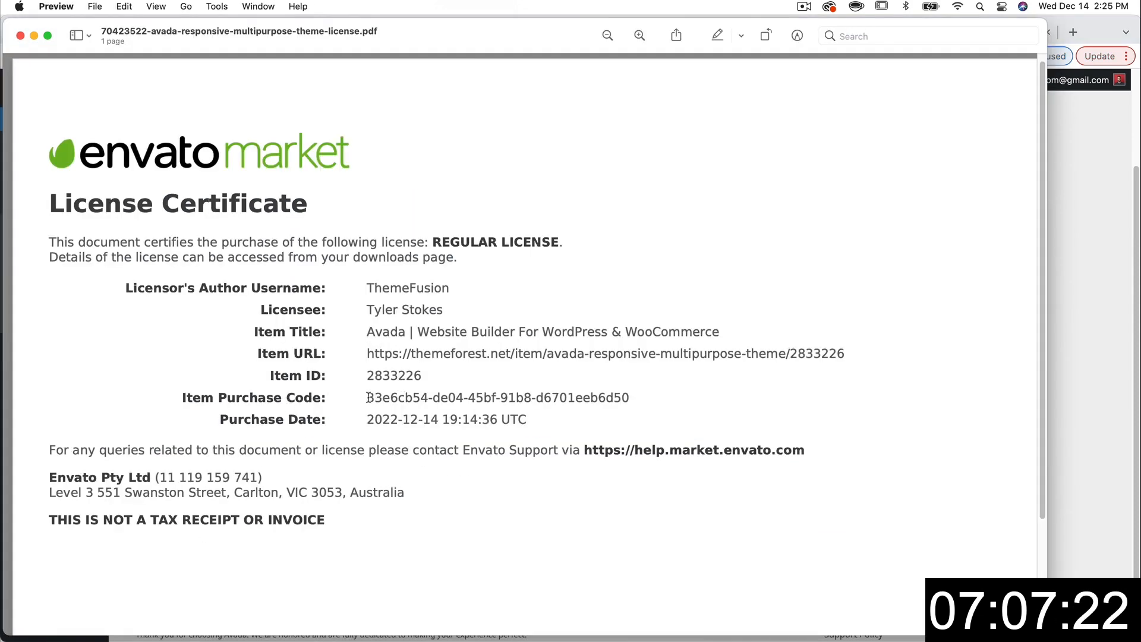
drag(368, 398, 622, 399)
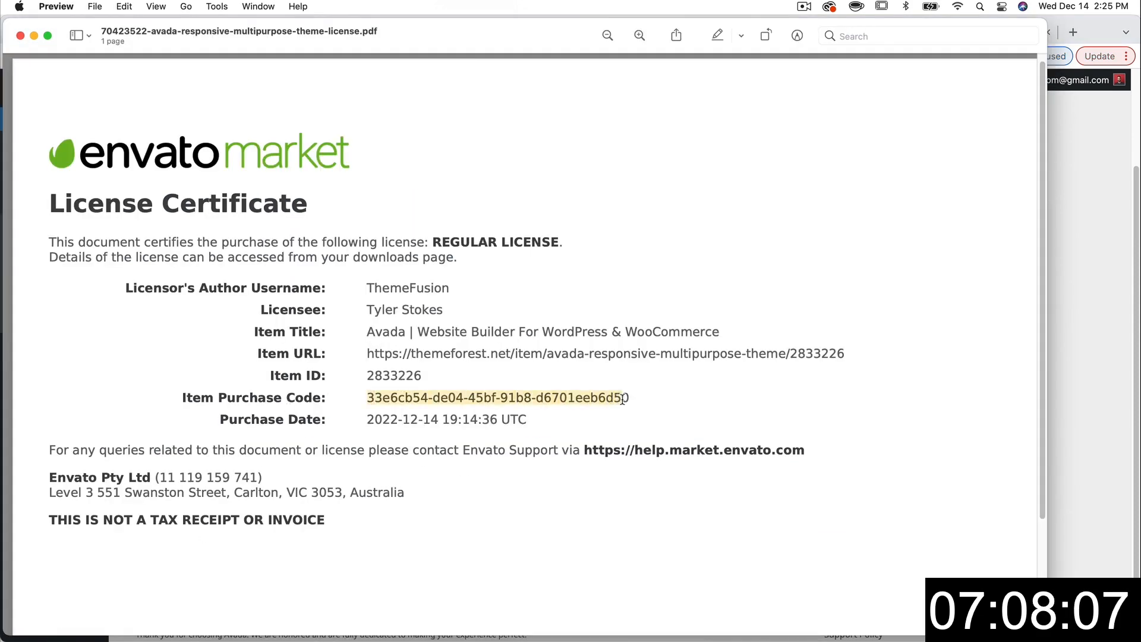
right_click(593, 396)
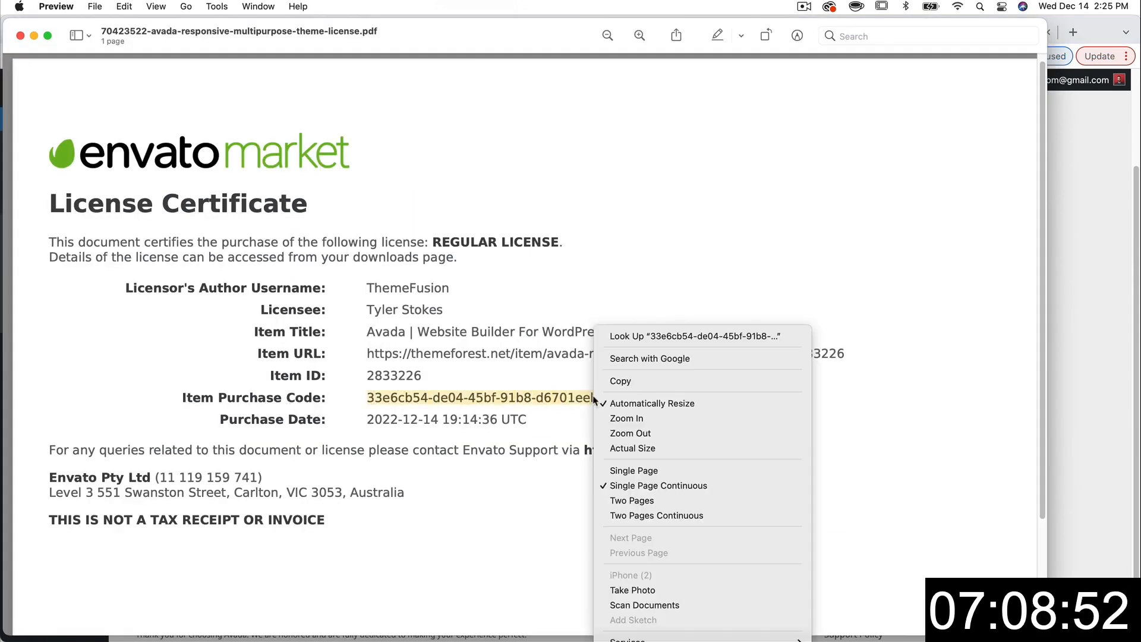
click(620, 381)
- Paste the purchase code into the Avada registration field in Chrome
key(super+Tab)
click(218, 509)
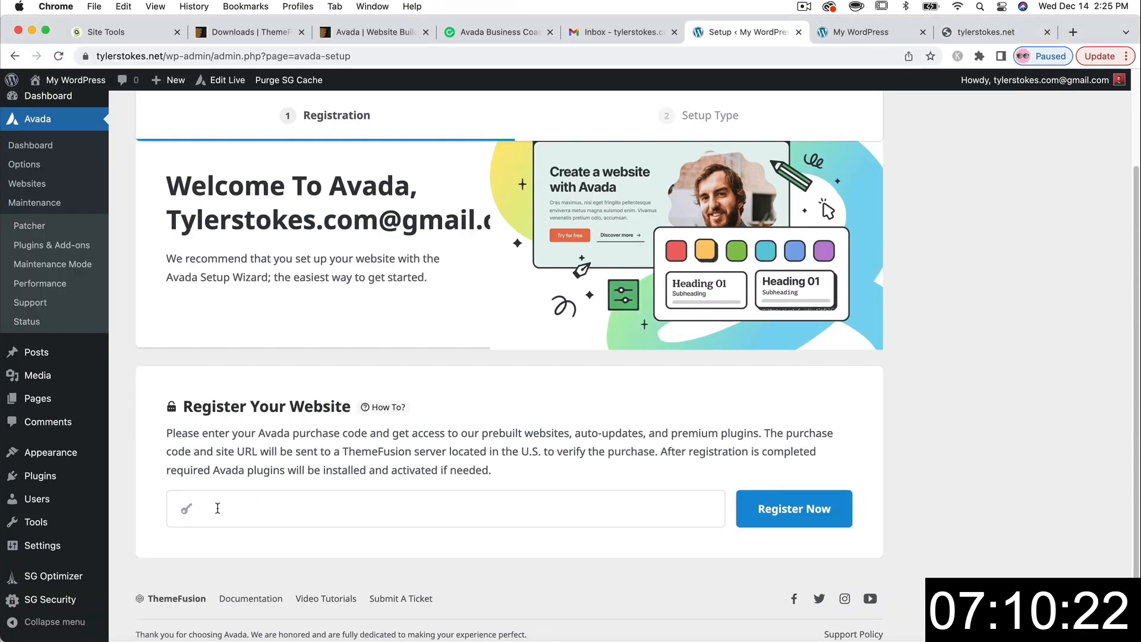
key(super+v)
- Register Avada with the pasted purchase code and reload the setup page
click(788, 524)
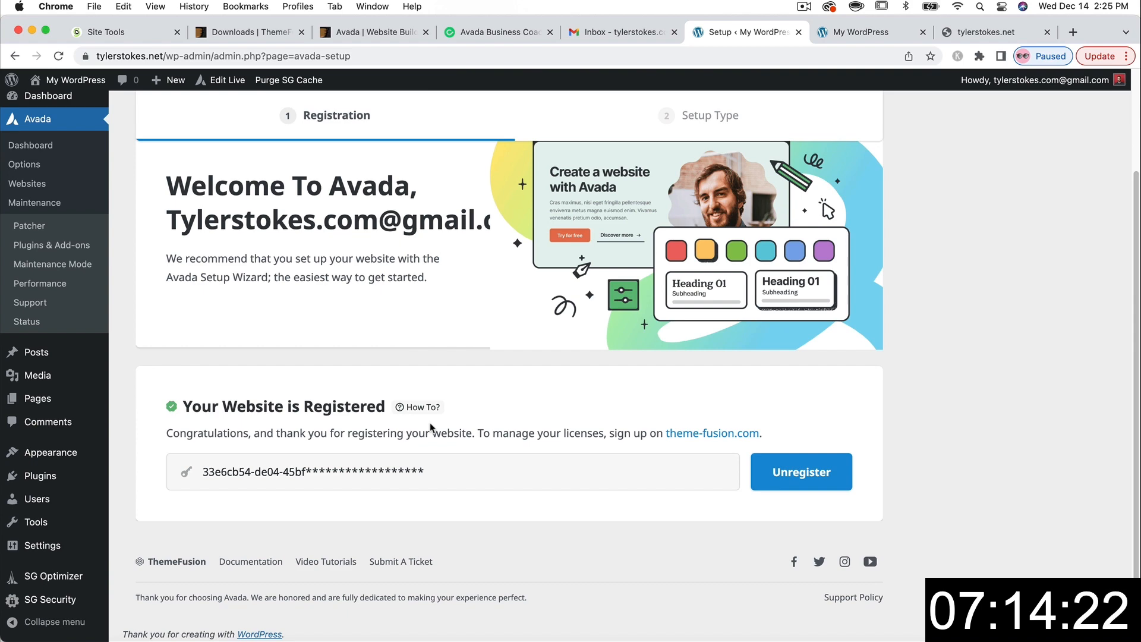
key(super+r)
scroll(492, 445, up, 3)
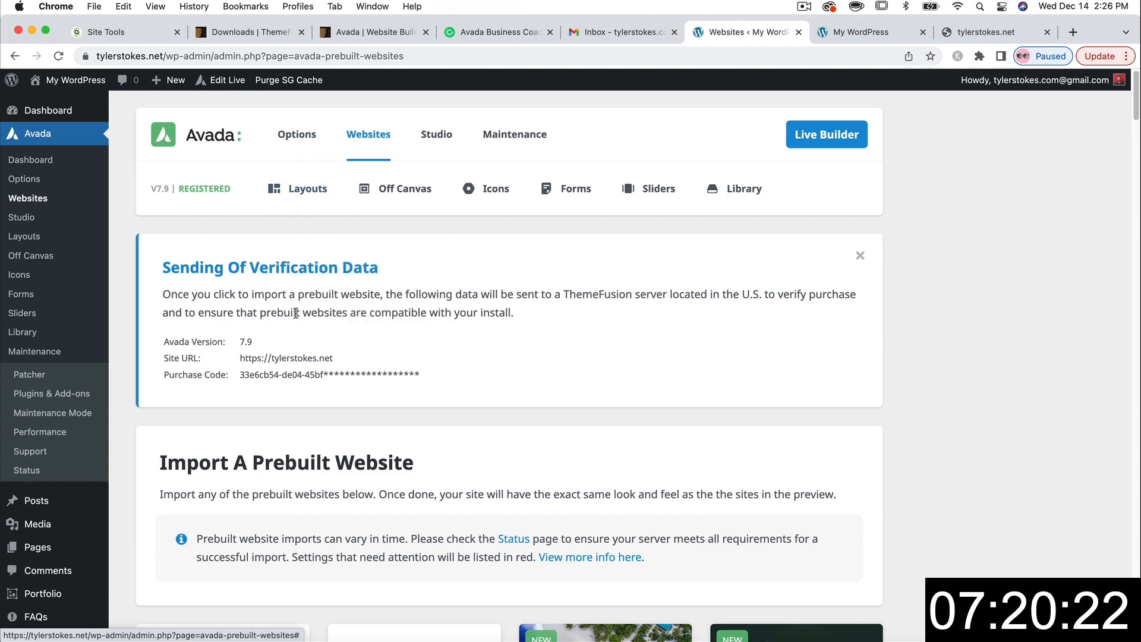
- Find the Business Coach card in the prebuilt websites list and open its import options
scroll(295, 315, down, 5)
scroll(295, 315, down, 1)
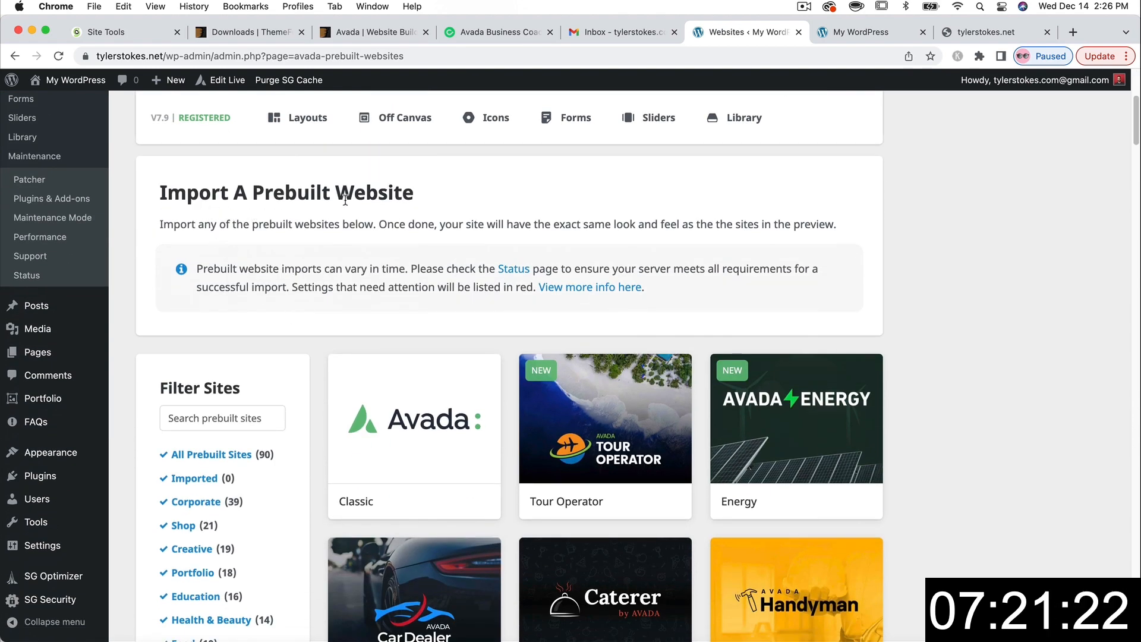
scroll(405, 273, down, 4)
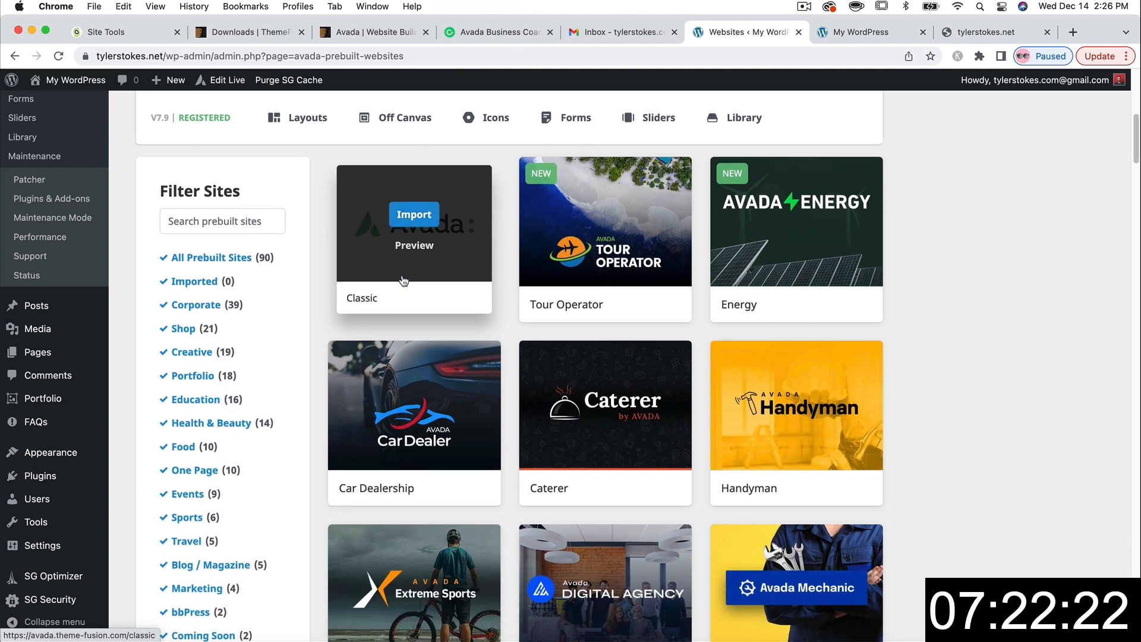
scroll(658, 365, down, 6)
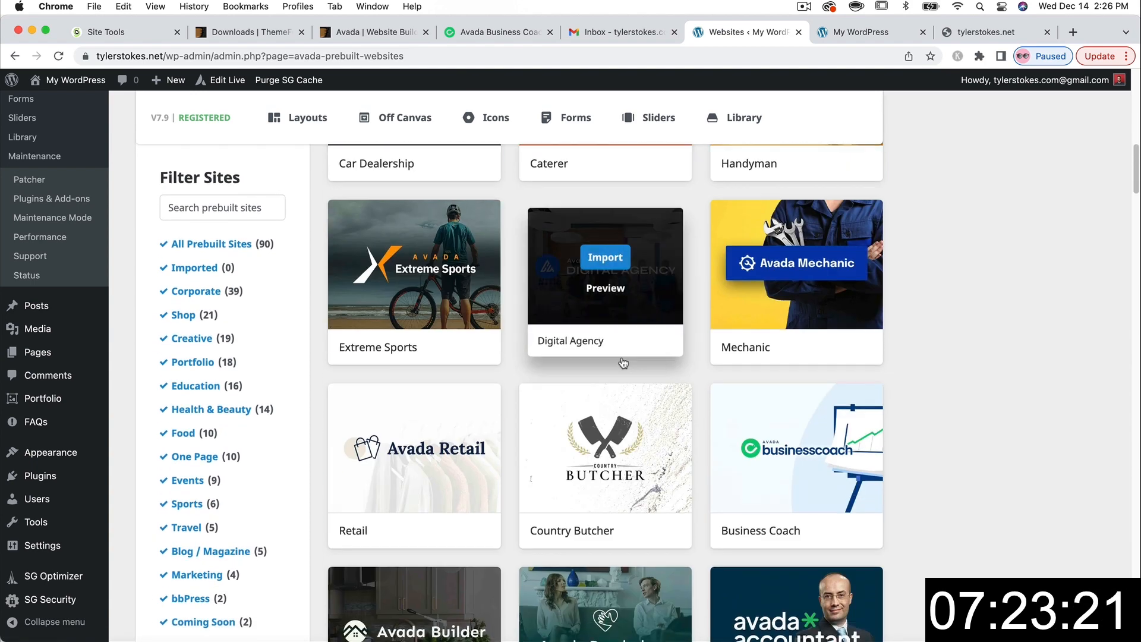
scroll(497, 398, down, 2)
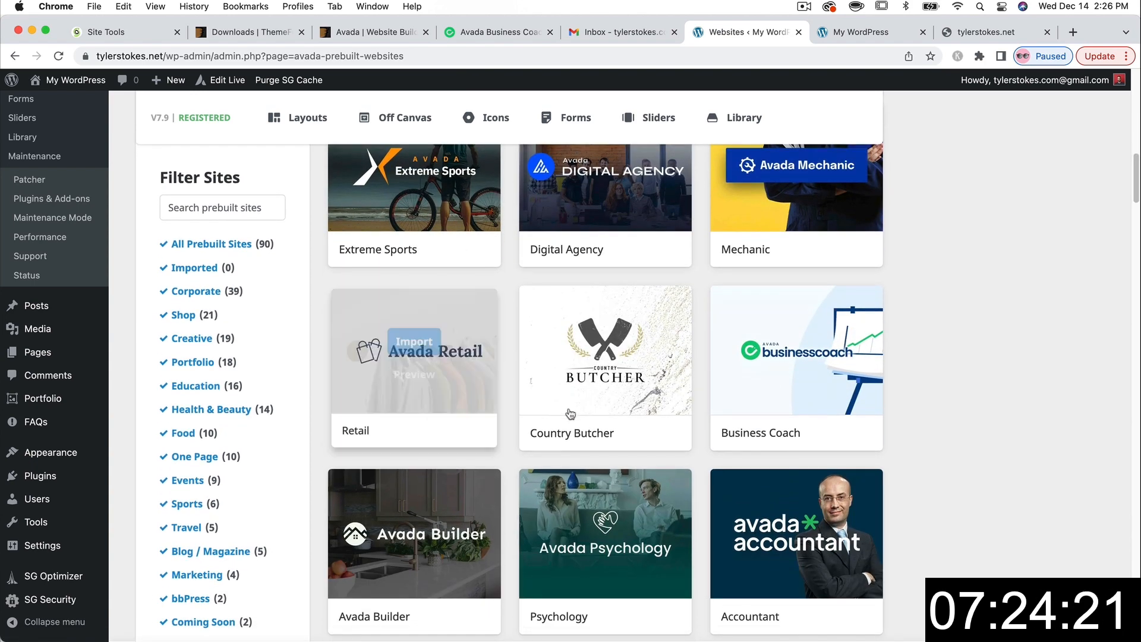
scroll(634, 368, down, 2)
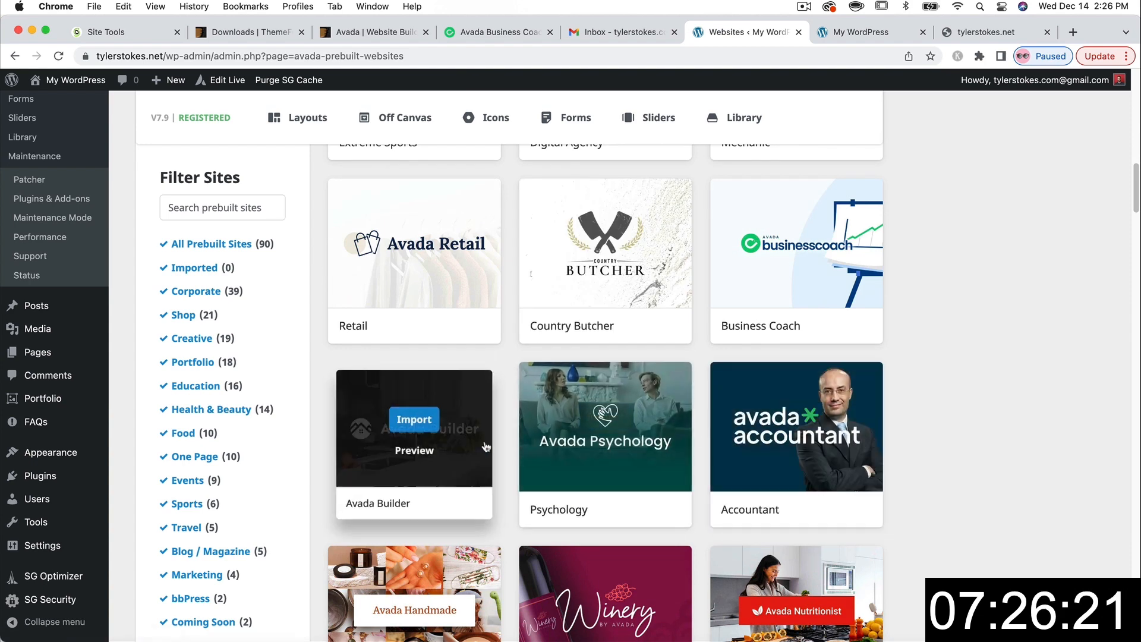
scroll(951, 428, down, 8)
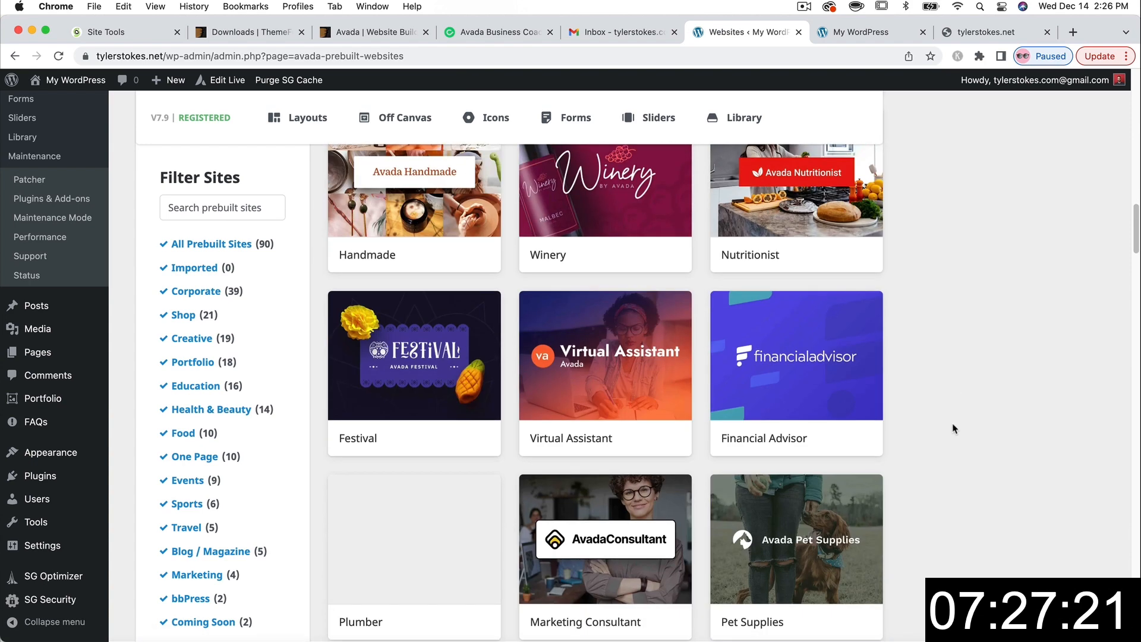
scroll(927, 351, down, 3)
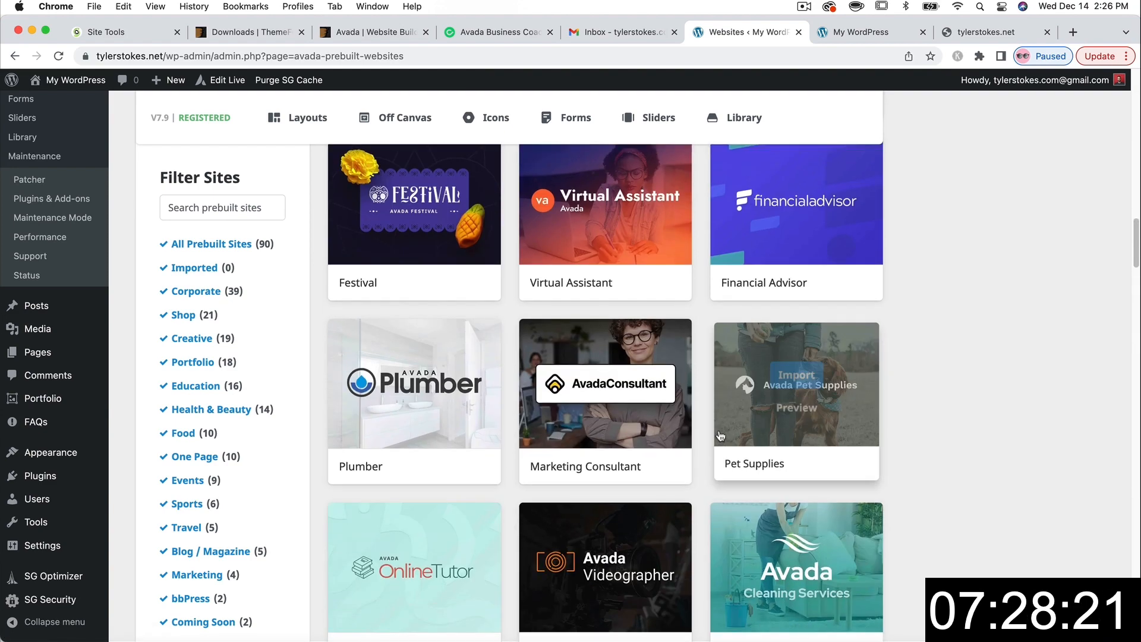
scroll(756, 375, down, 3)
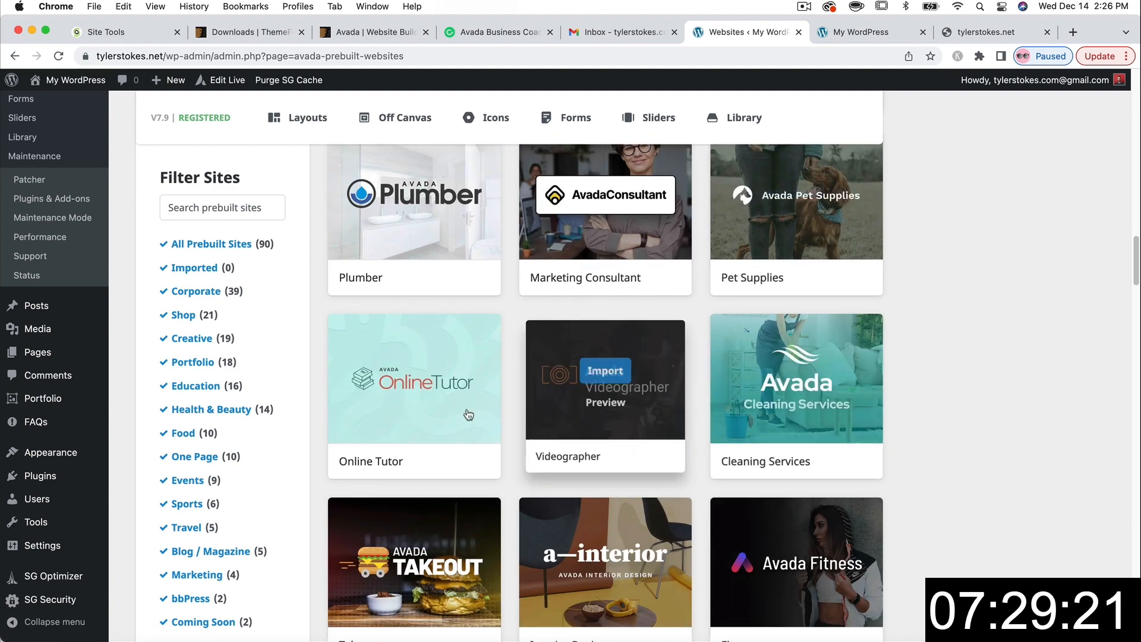
scroll(883, 401, up, 9)
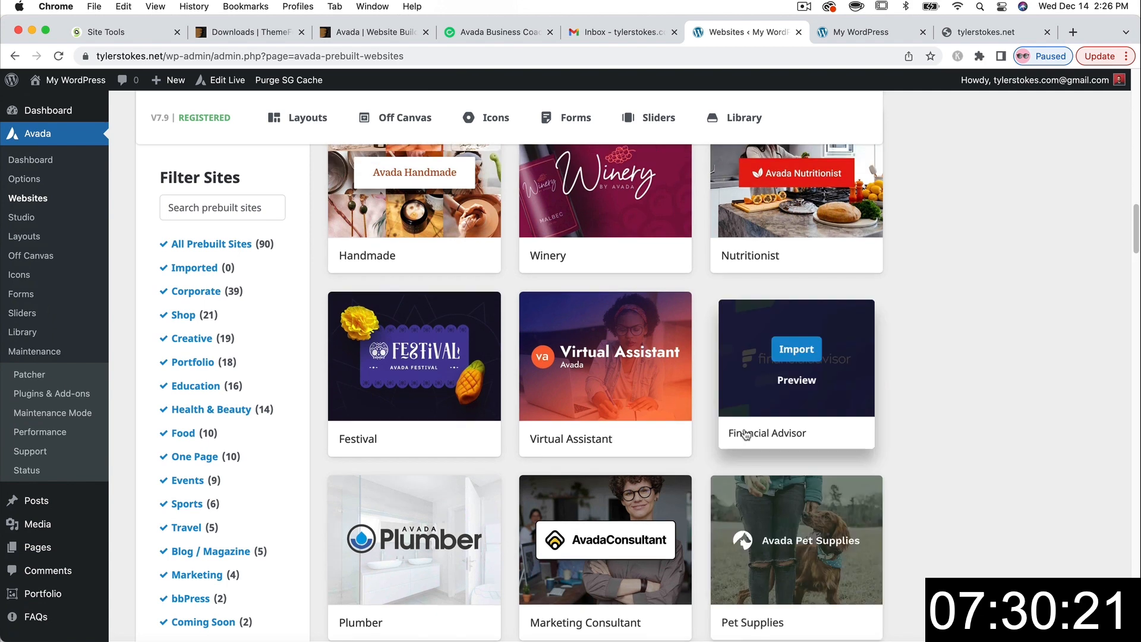
scroll(883, 401, up, 4)
scroll(891, 416, up, 1)
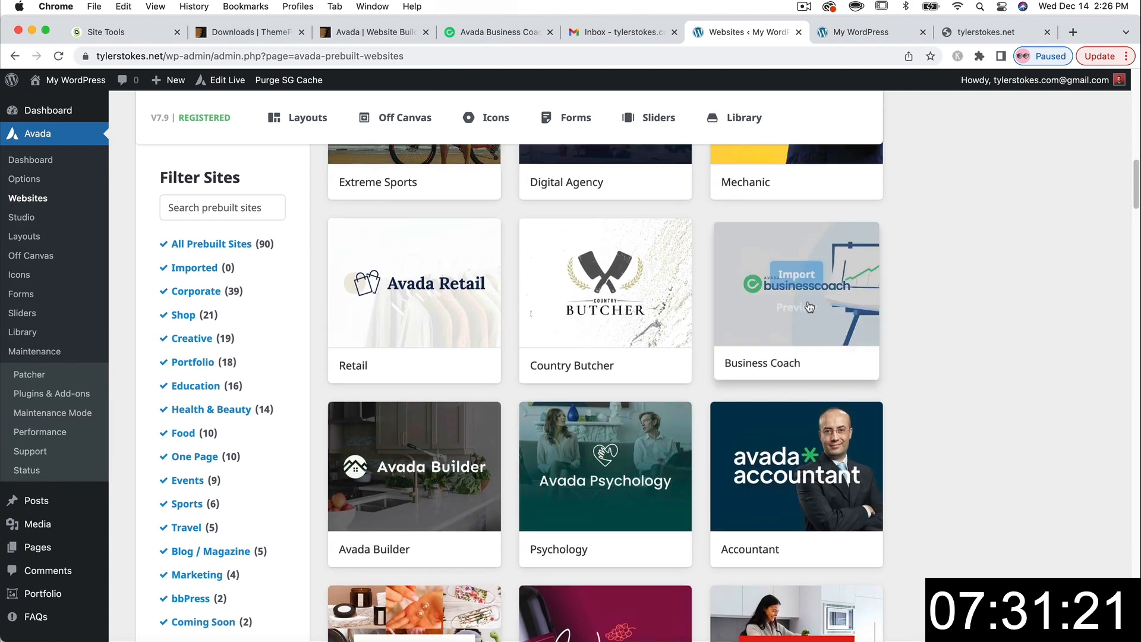
click(794, 274)
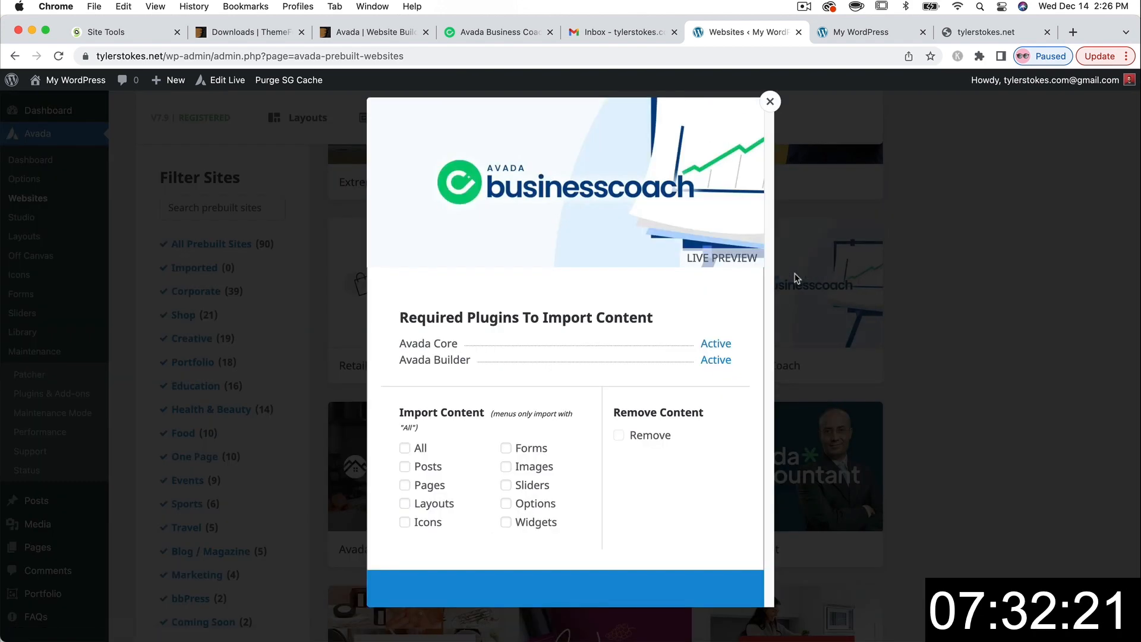
- Import all Business Coach content, accept the warning, and close the finished import
click(405, 448)
click(579, 589)
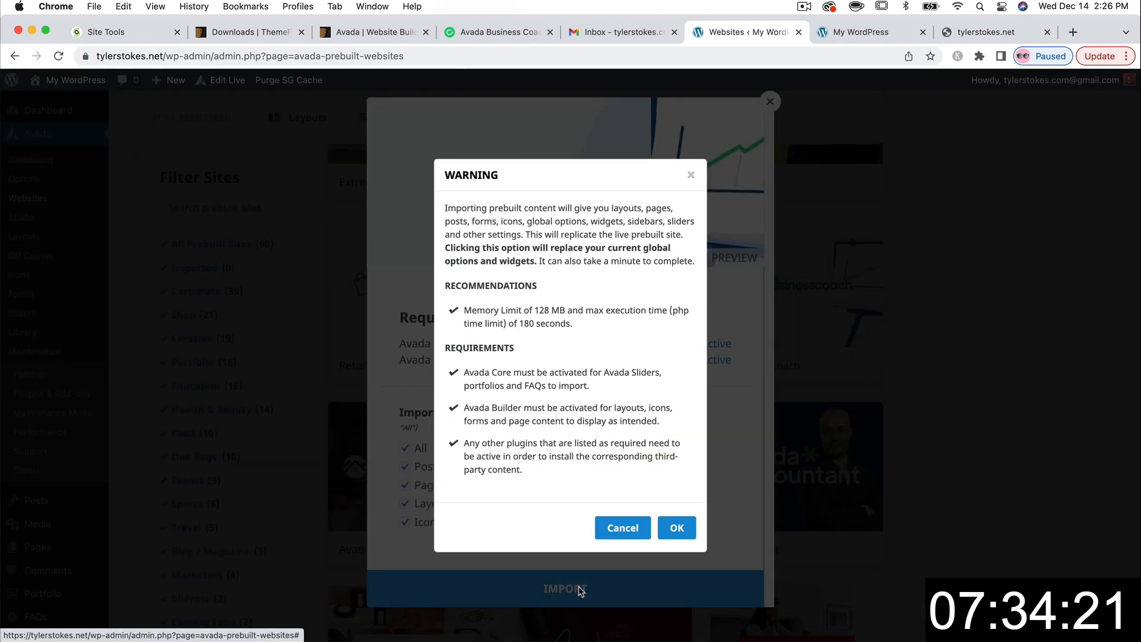
click(678, 530)
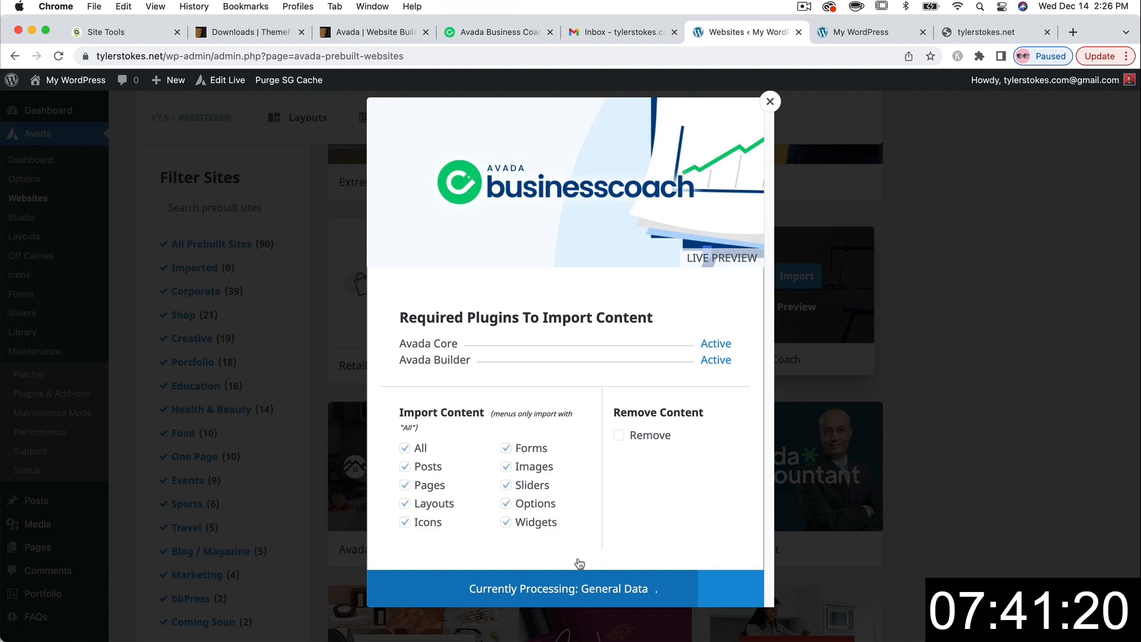
click(641, 588)
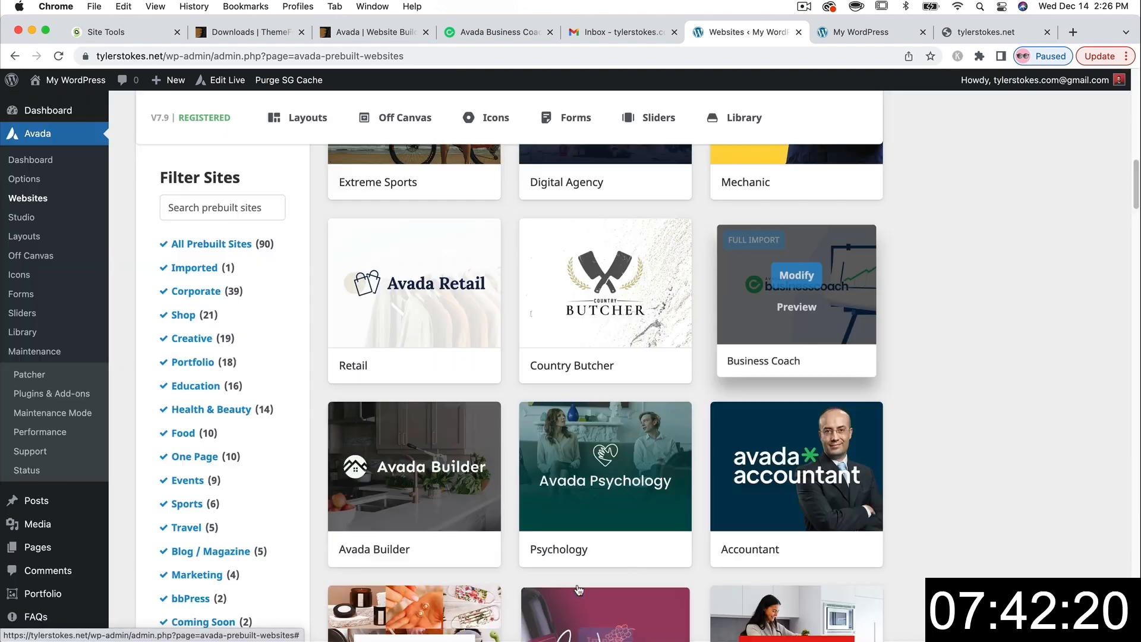
- Open Dashboard > Updates to confirm WordPress 6.1.1 with plugins and themes up to date
scroll(449, 408, up, 20)
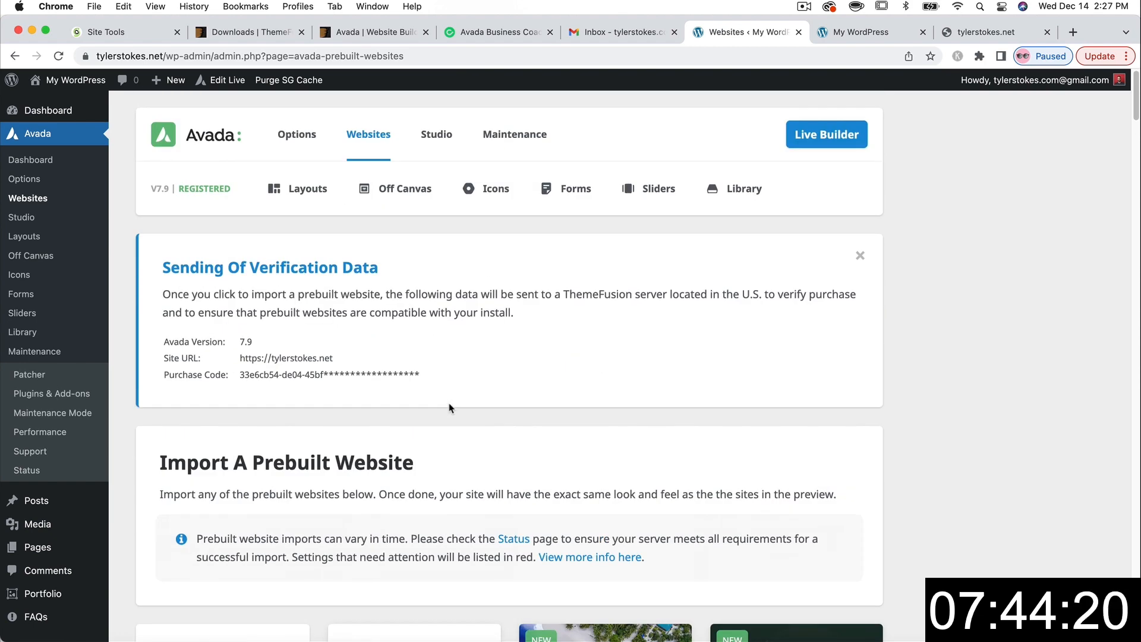
mouse_move(53, 111)
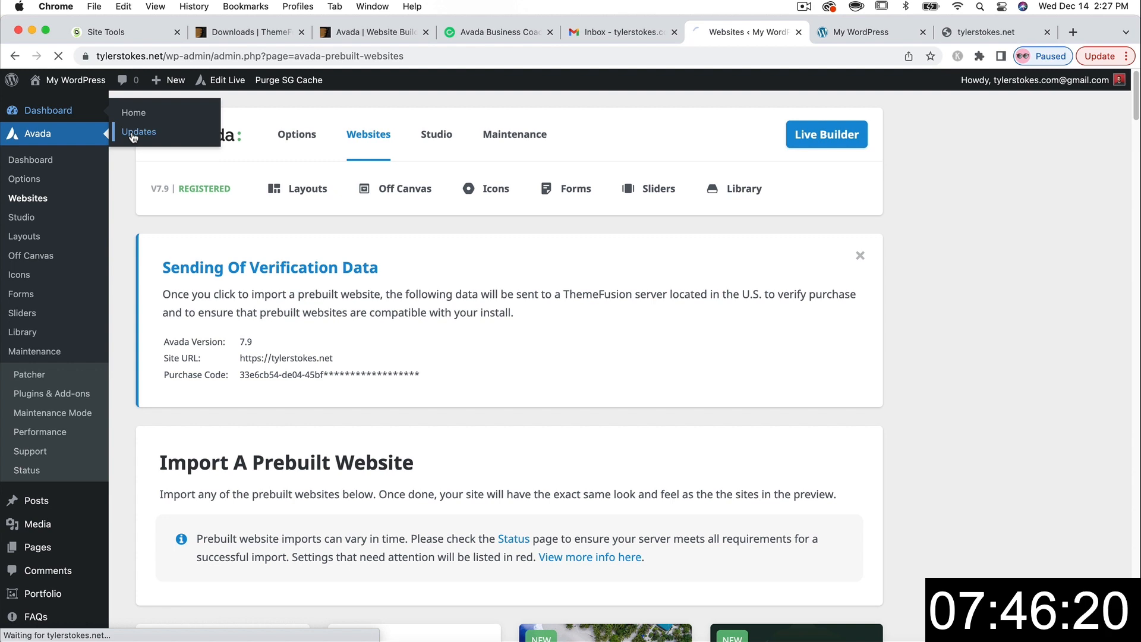
click(133, 136)
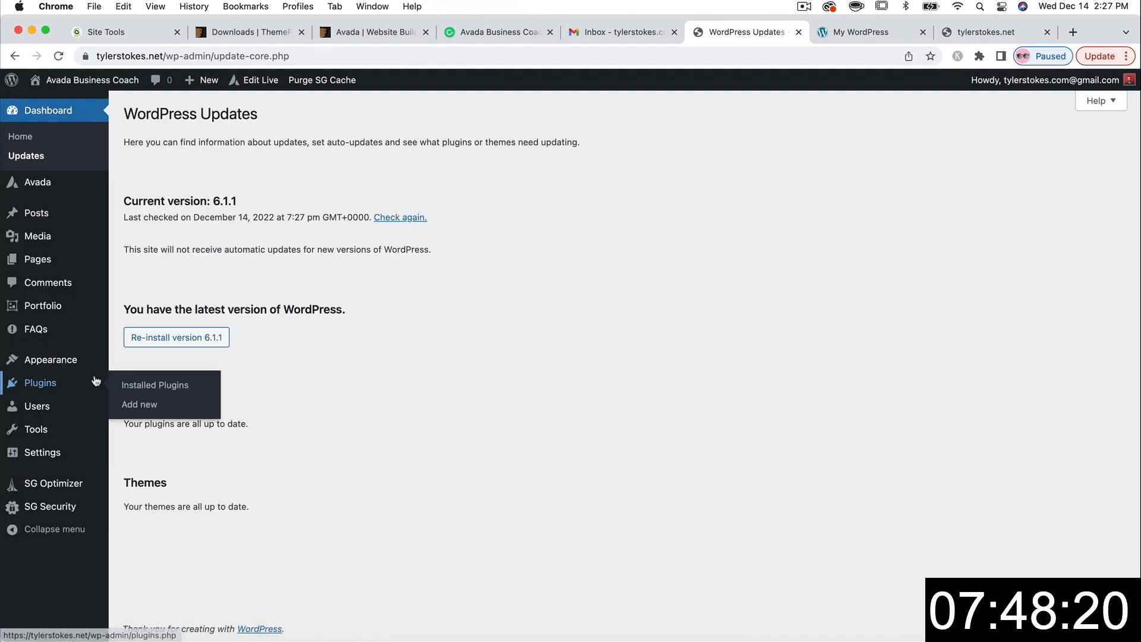
mouse_move(84, 87)
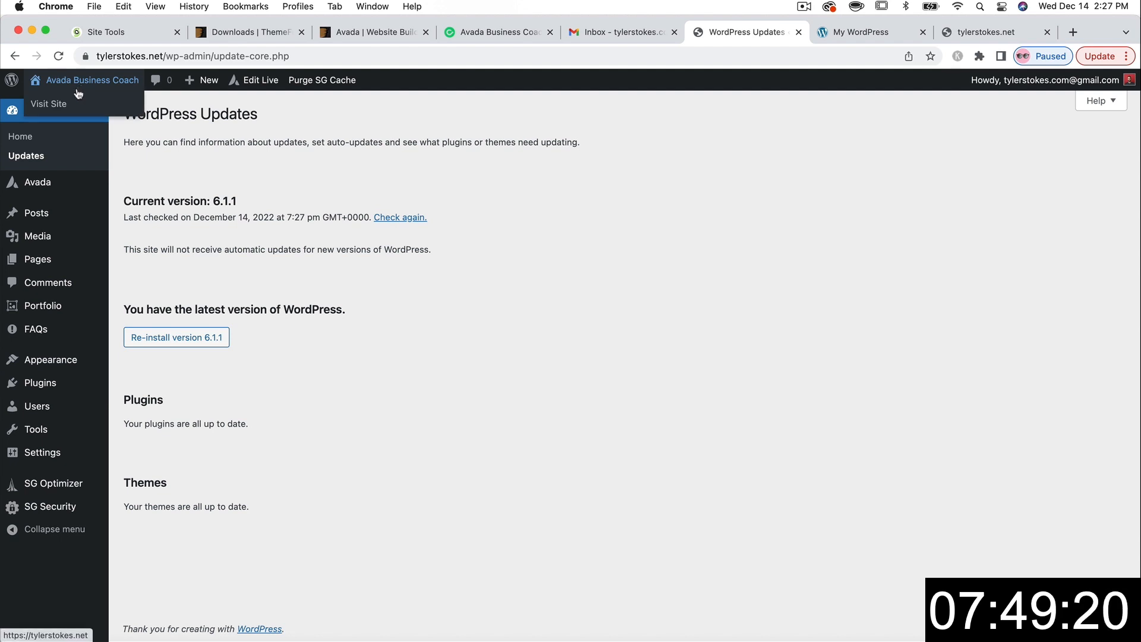
right_click(60, 107)
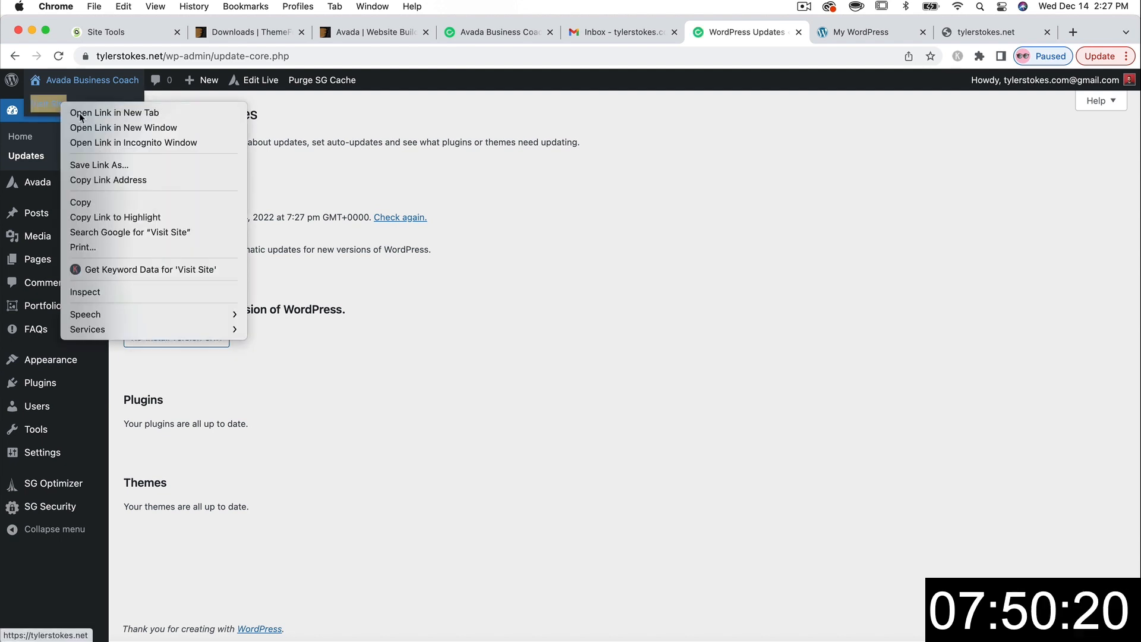
- Open the live tylerstokes.net site in a new tab and view it
click(68, 110)
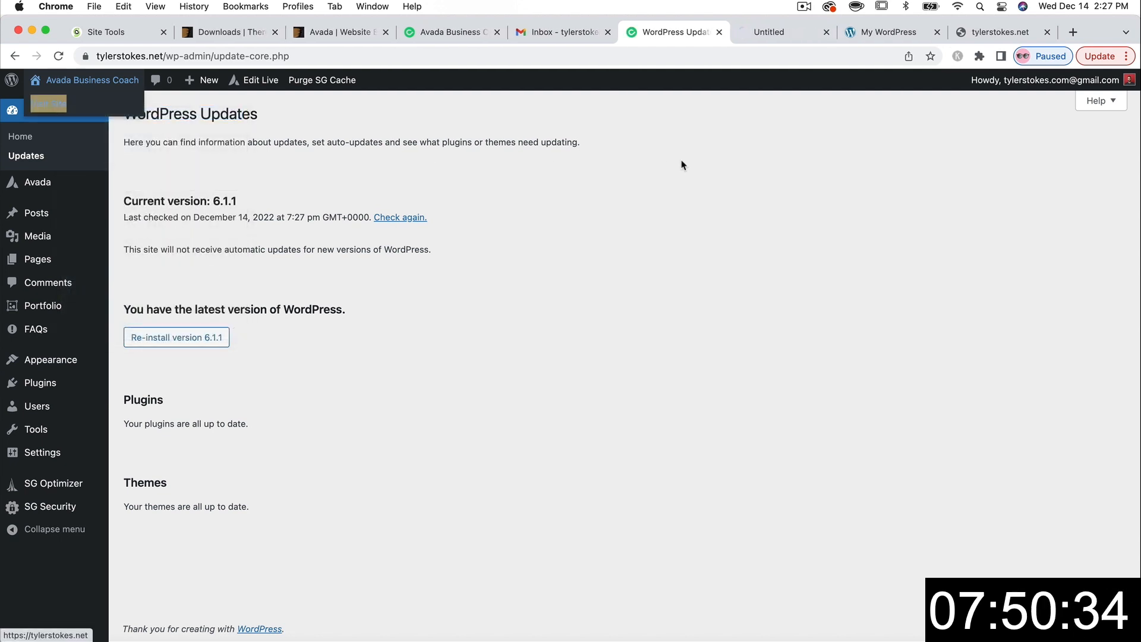
click(766, 34)
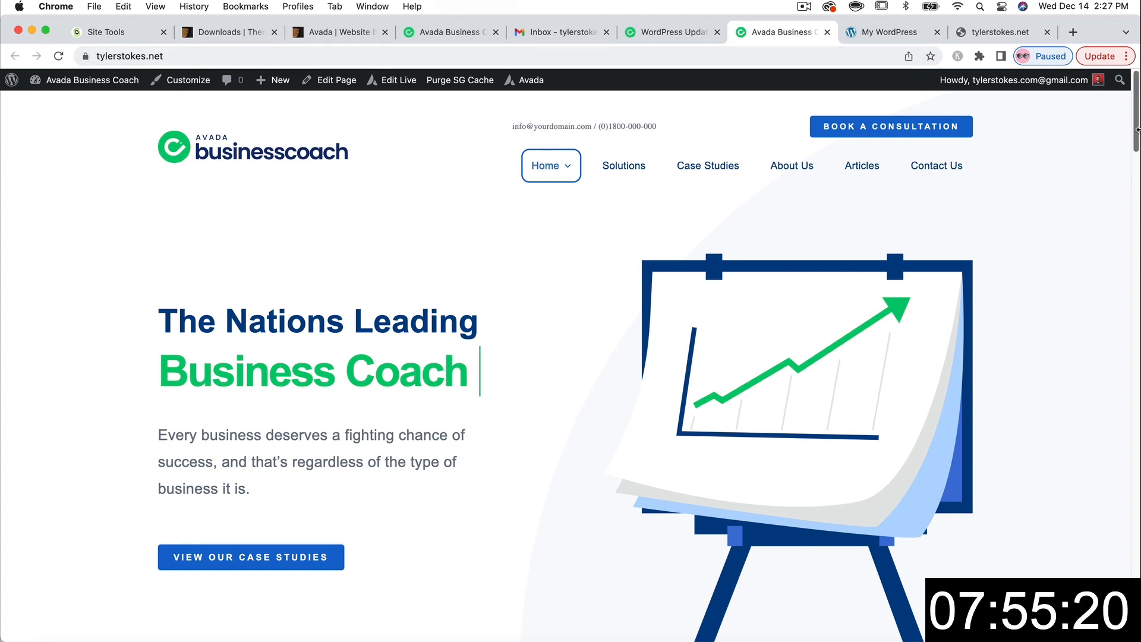
mouse_move(1136, 132)
mouse_down()
mouse_move(1117, 278)
mouse_move(1138, 586)
mouse_move(1107, 116)
mouse_up()
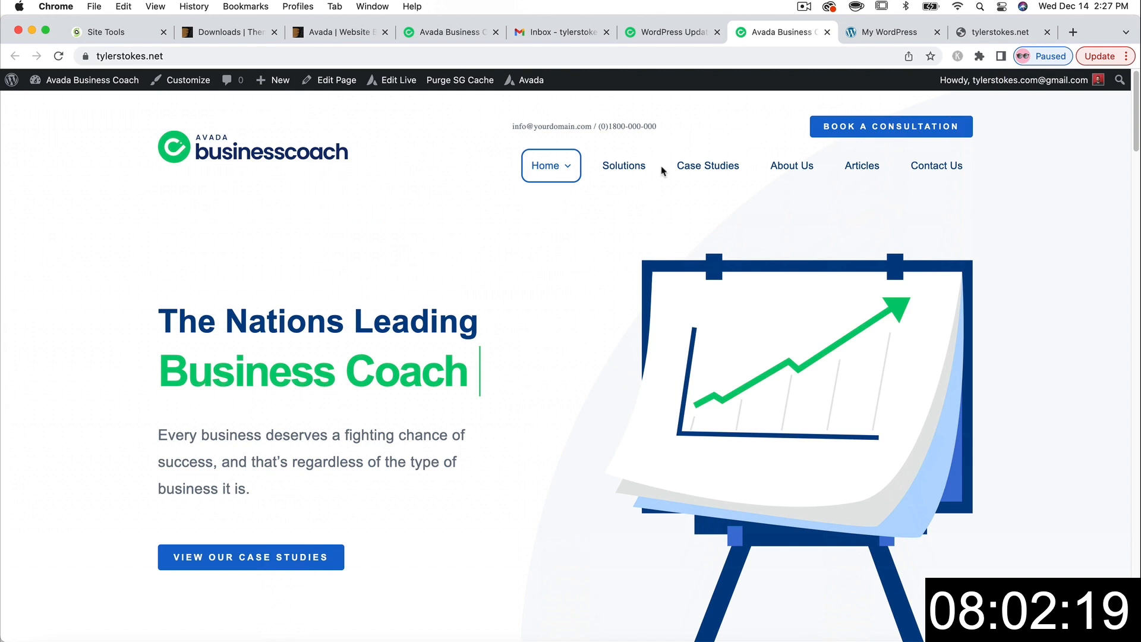
- Browse the About Us and Home pages, then return to the My WordPress tab
click(791, 170)
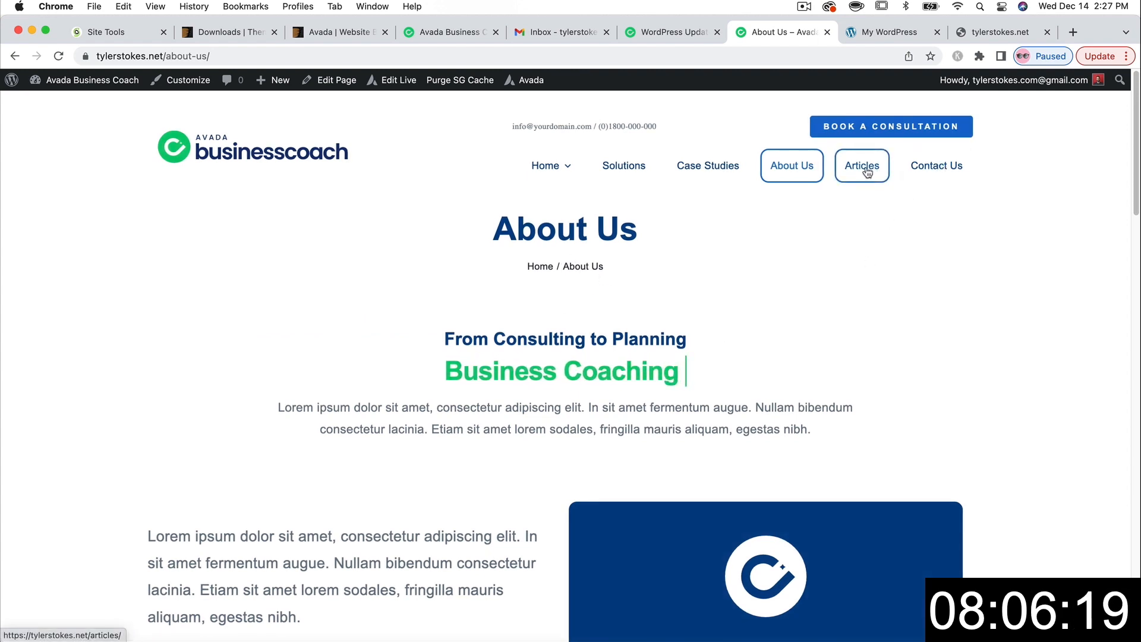
click(548, 169)
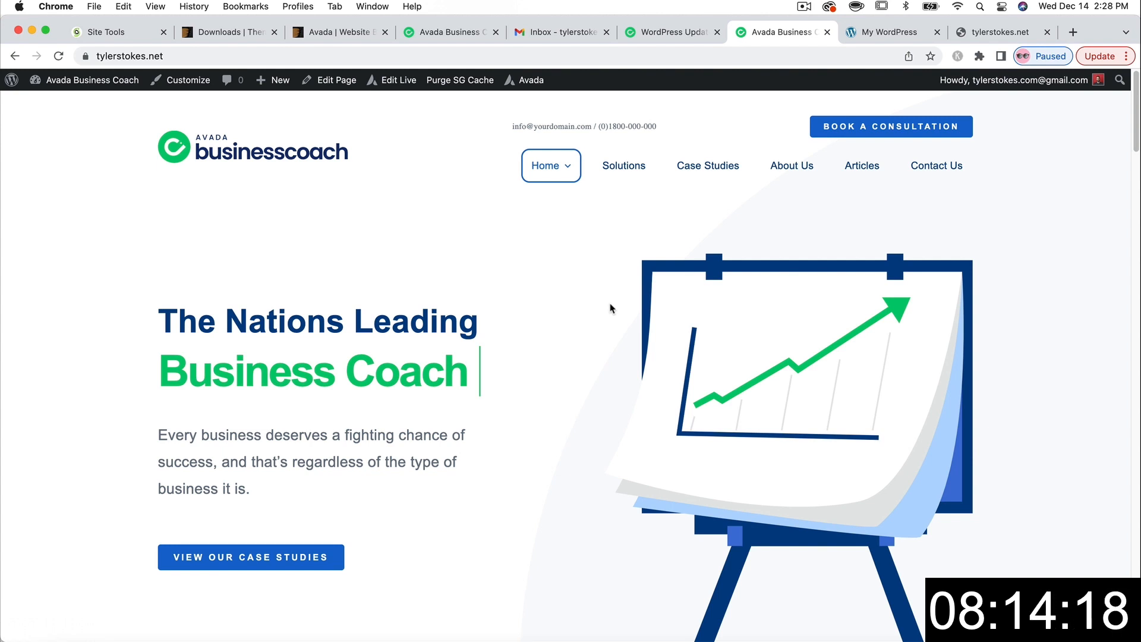
click(884, 35)
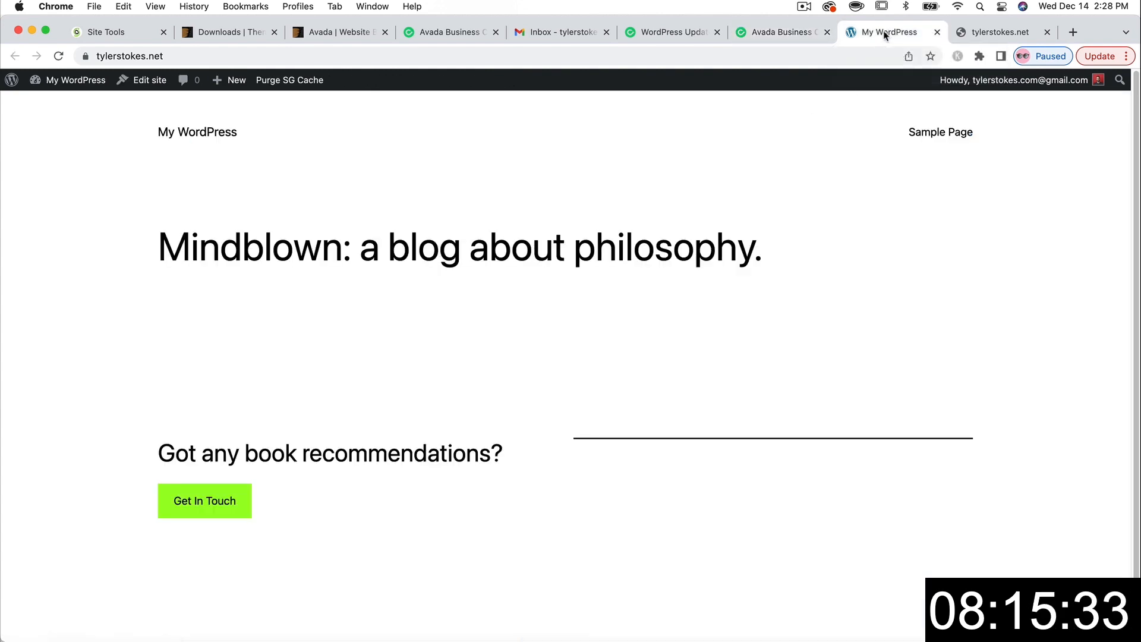
- Check the stale tylerstokes.net tab, then return to the Business Coach site tab
click(992, 36)
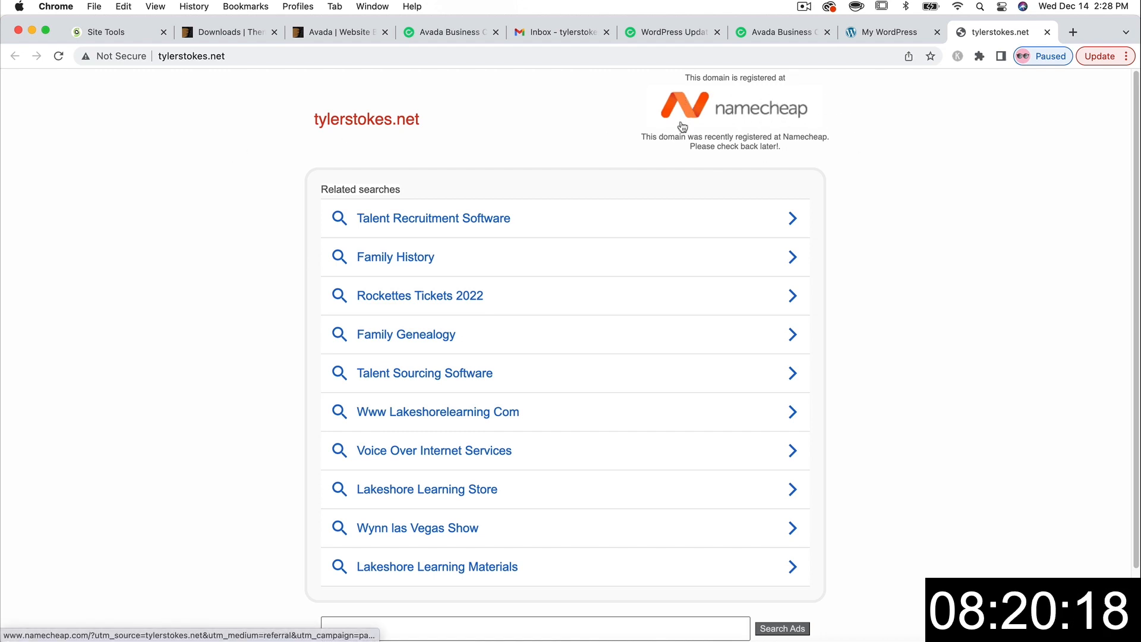
click(769, 36)
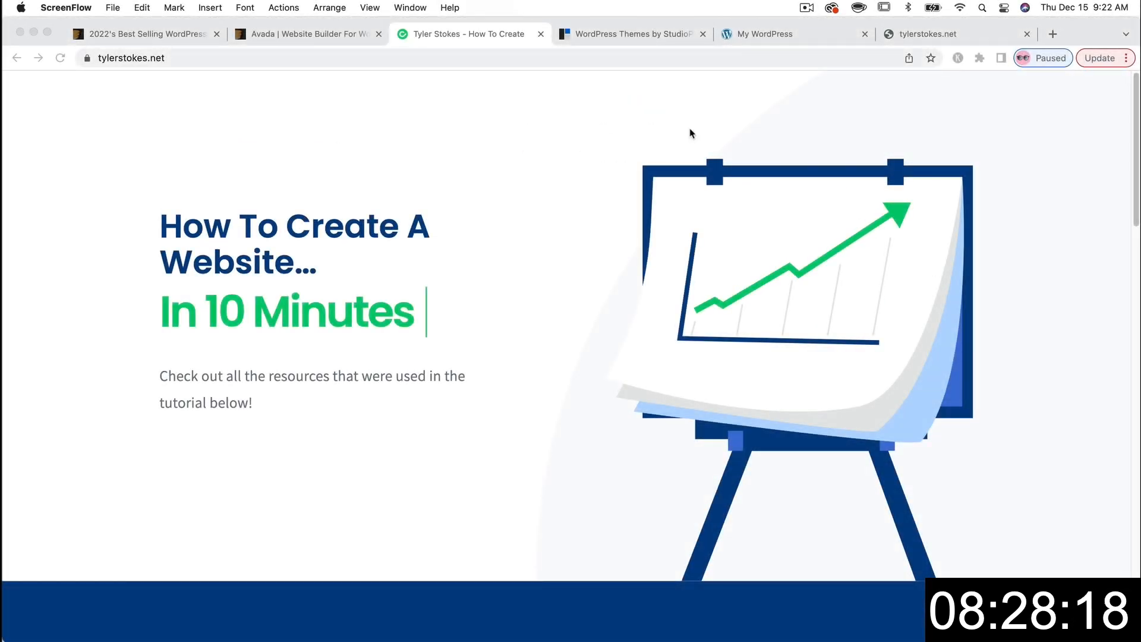
click(48, 35)
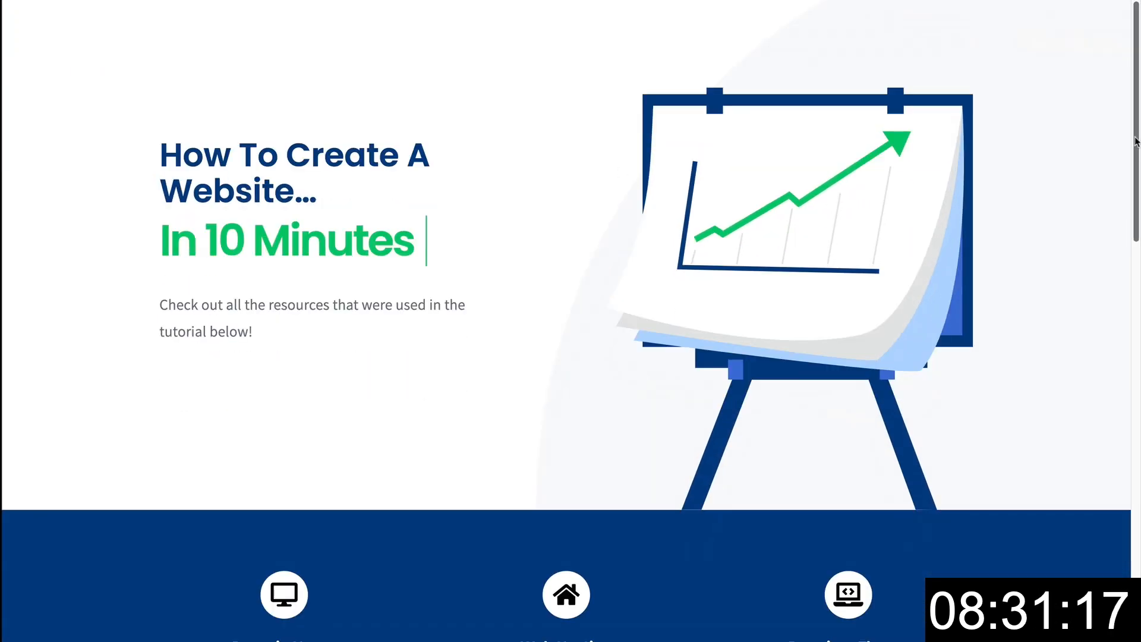
drag(1135, 141, 1139, 318)
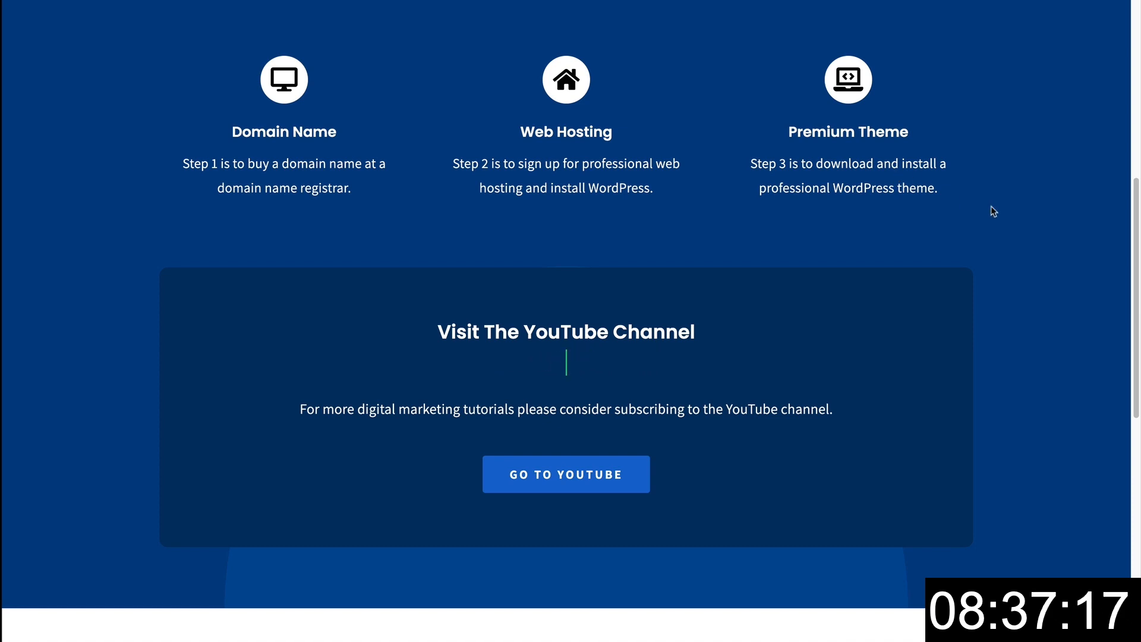
drag(1132, 240, 1136, 454)
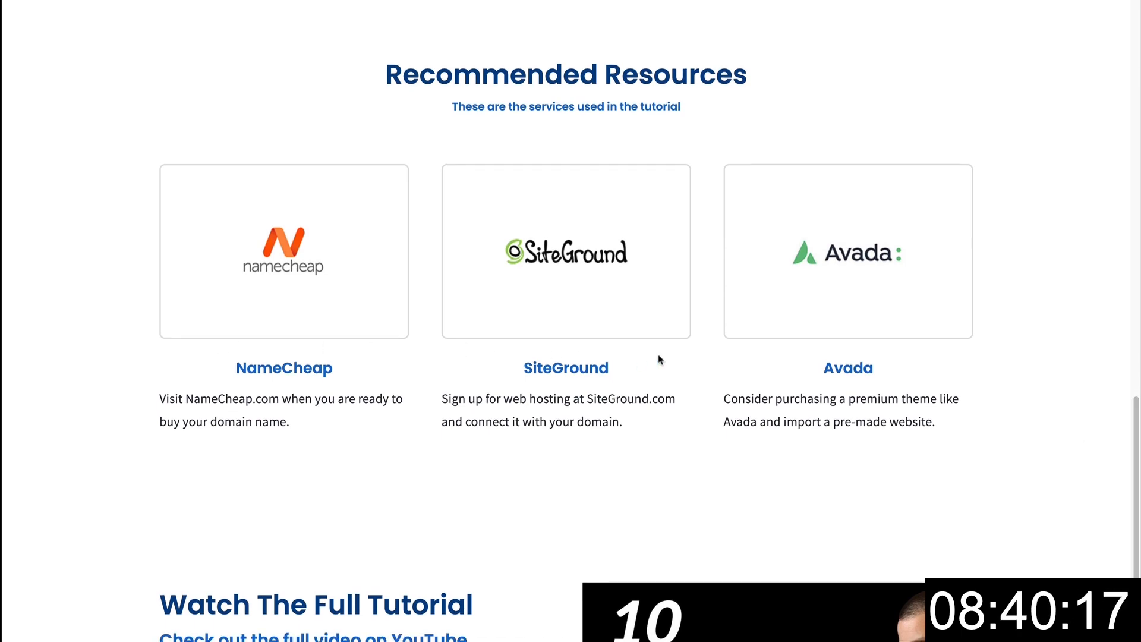
drag(1135, 458, 1118, 50)
mouse_move(24, 8)
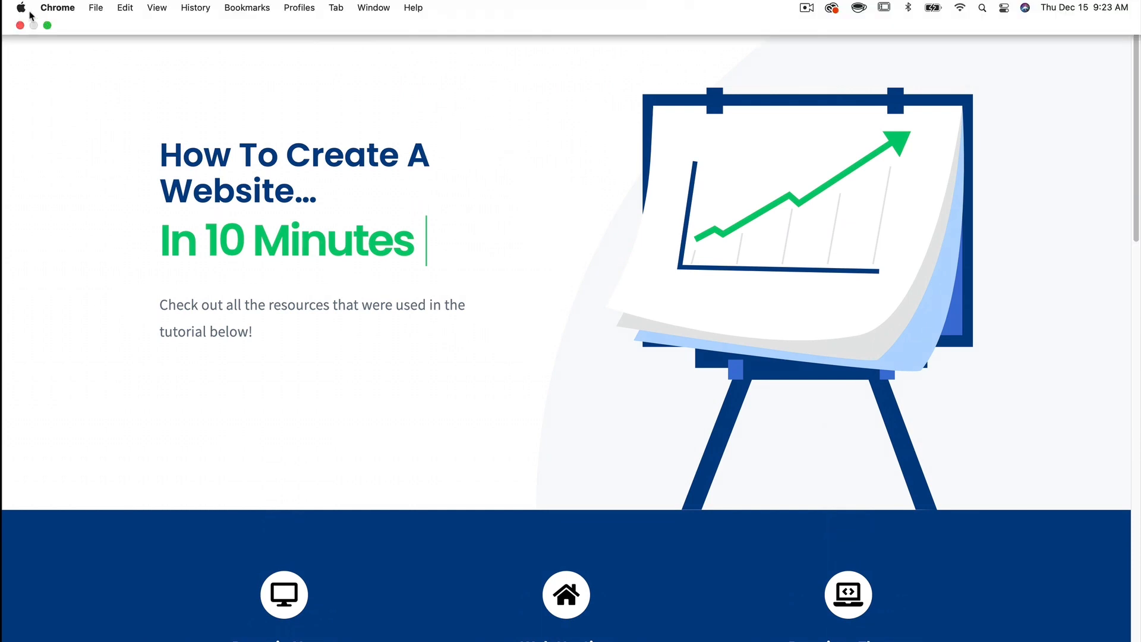
click(48, 26)
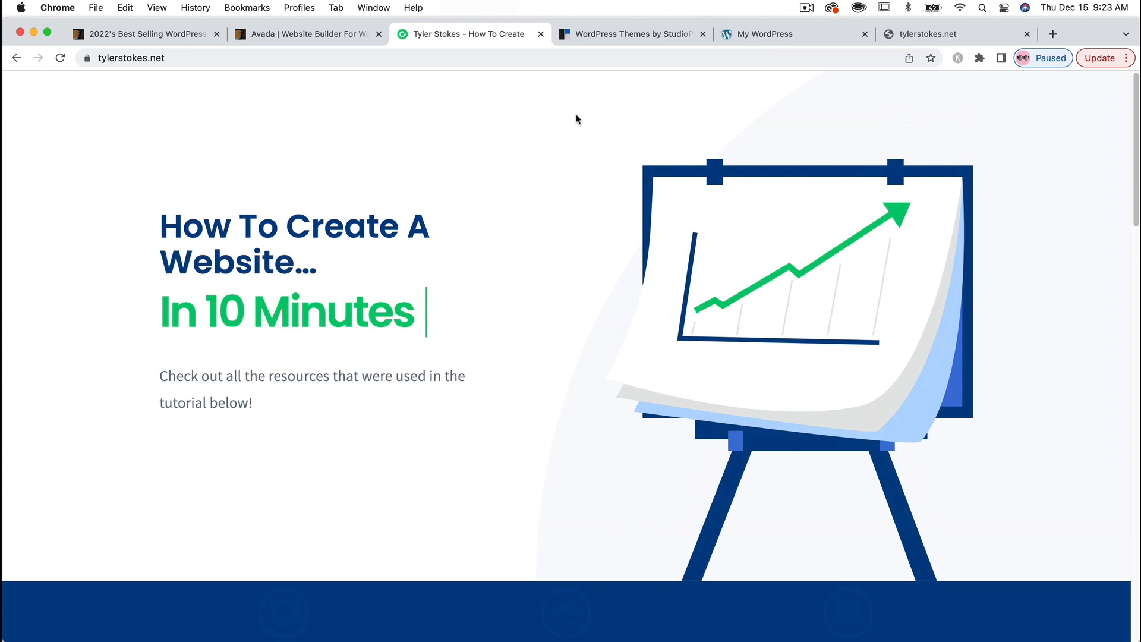
- Look through the Avada prebuilt websites preview, then return to the best-selling WordPress themes listing
click(324, 37)
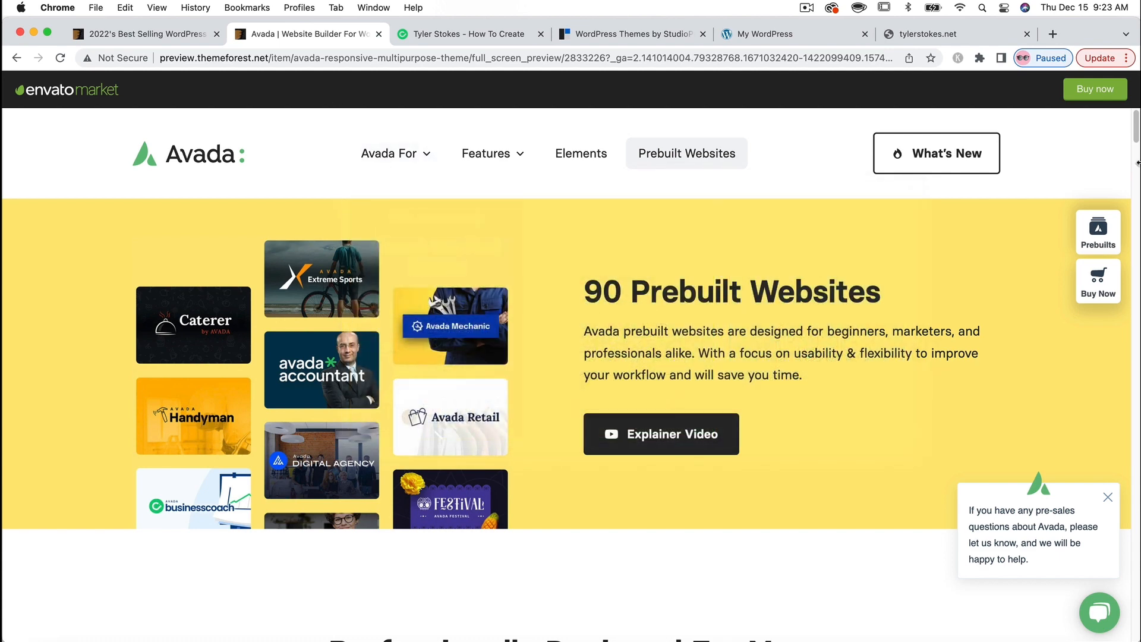
drag(1135, 131, 1133, 178)
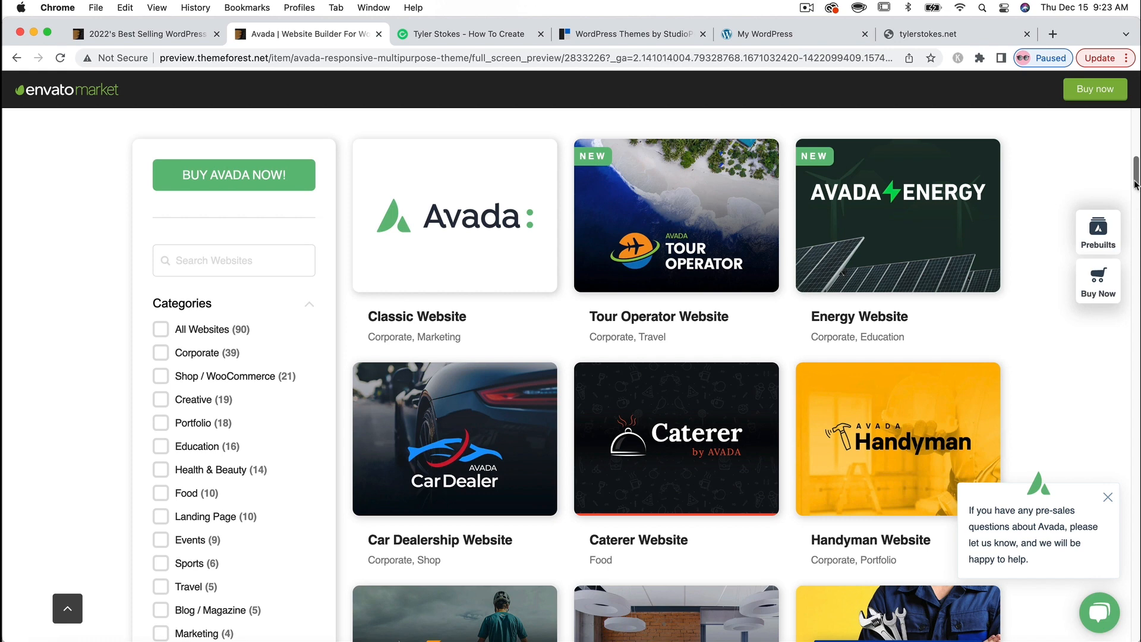
click(168, 36)
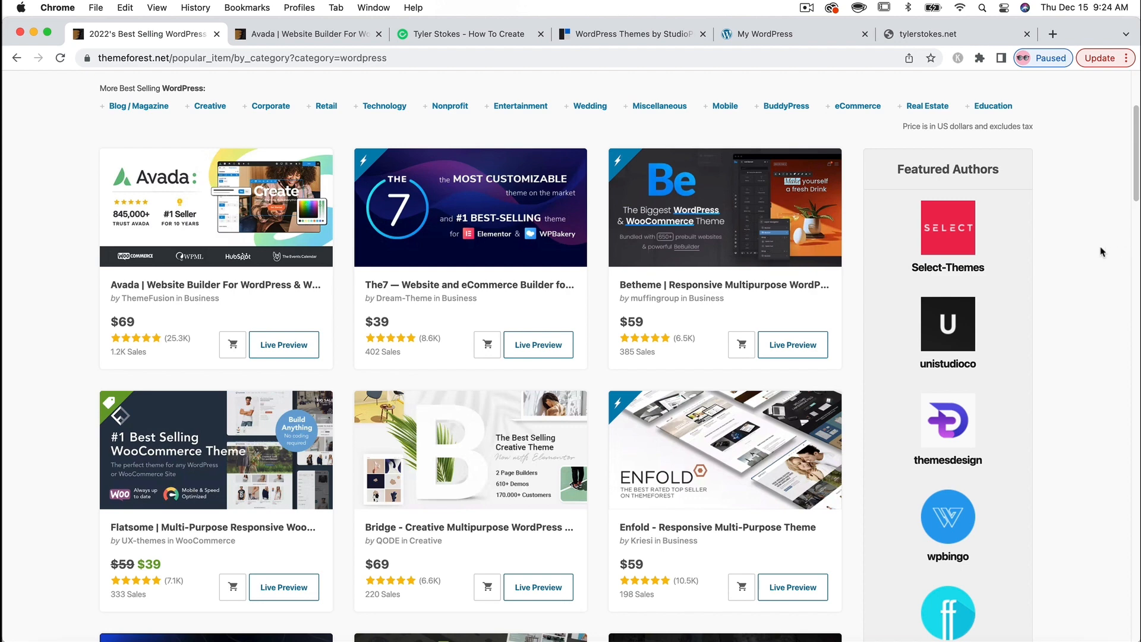
- Return to the tylerstokes.net page and browse down to the Visit The YouTube Channel section and back up
click(496, 39)
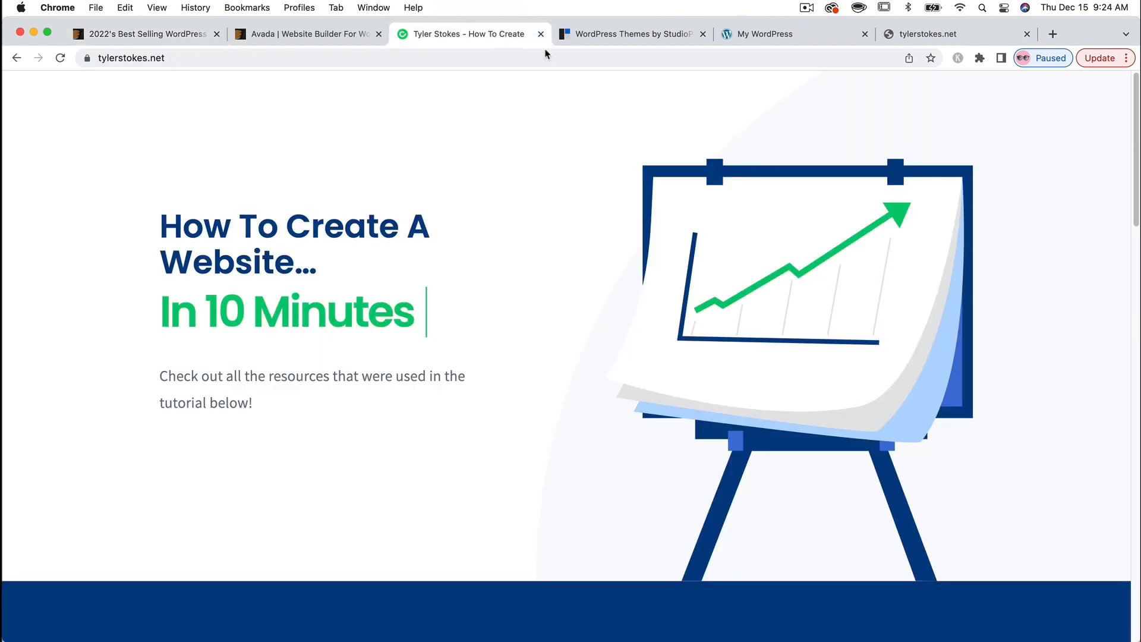
scroll(1137, 189, down, 10)
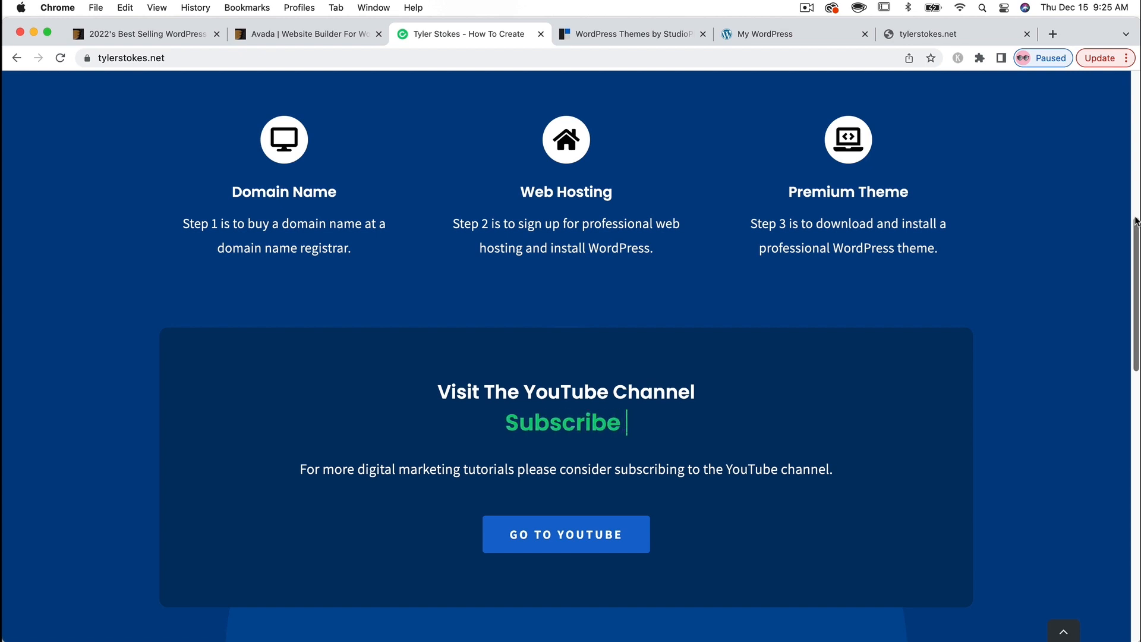
scroll(1132, 238, up, 7)
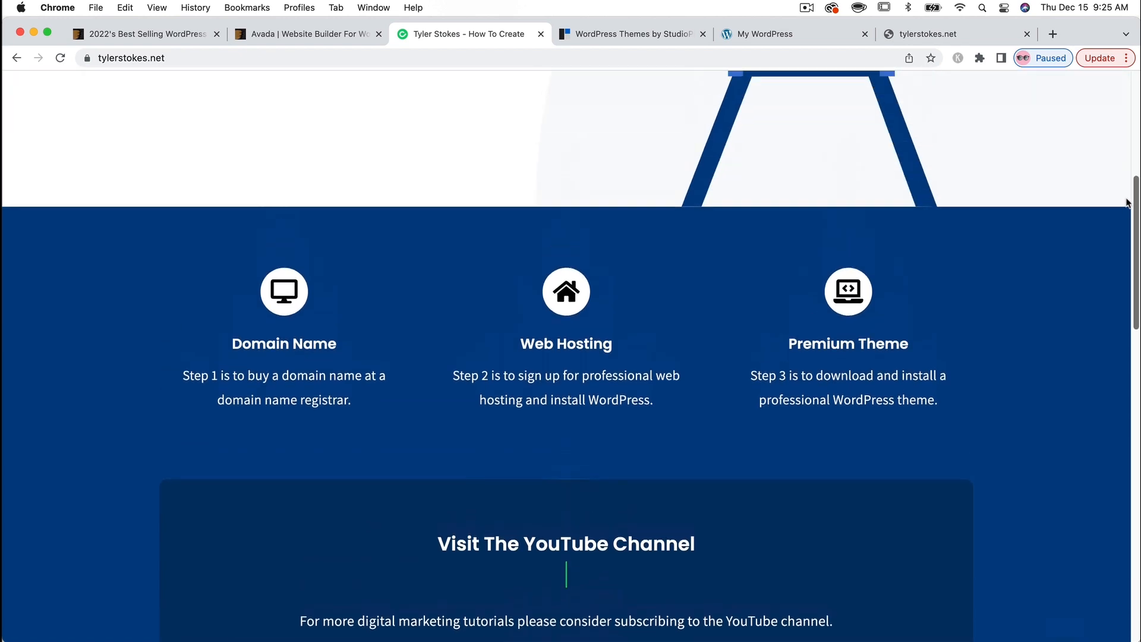
scroll(1119, 138, up, 2)
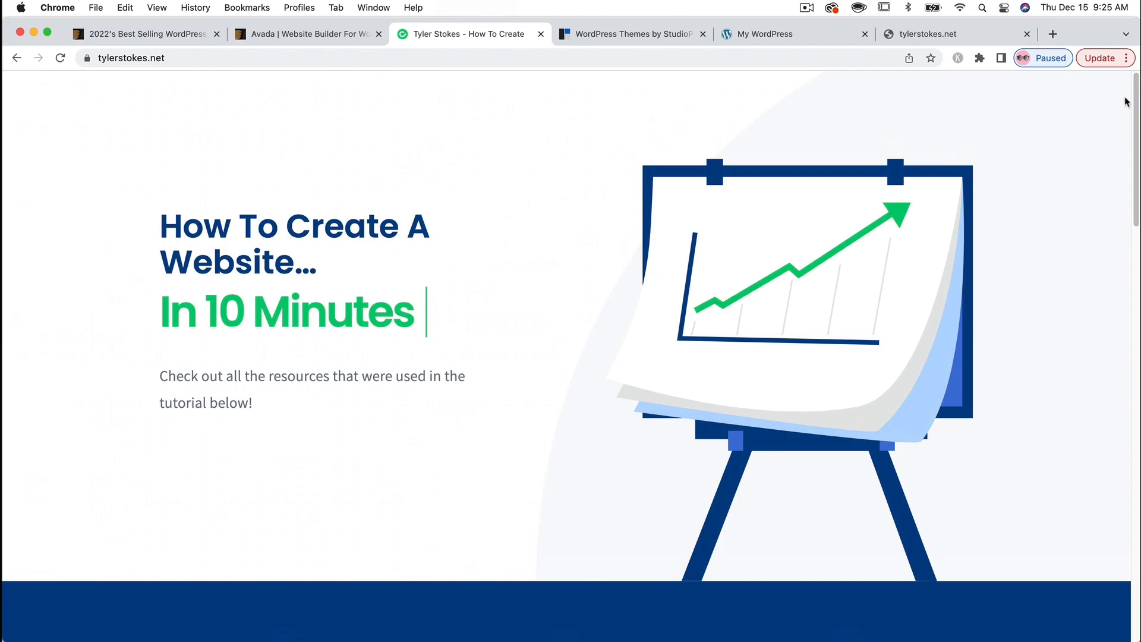